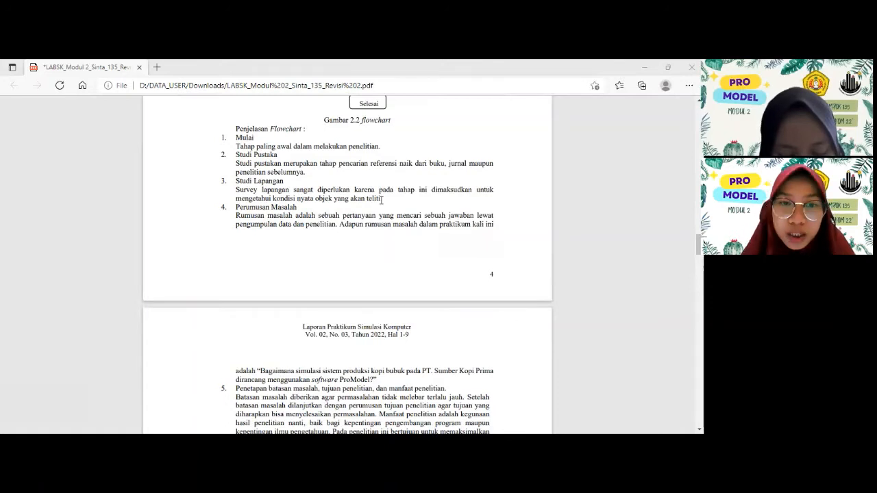
# - Read through the lab report's flowchart explanation, methodology steps and replication data table
pyautogui.scroll(-1, 382, 199)
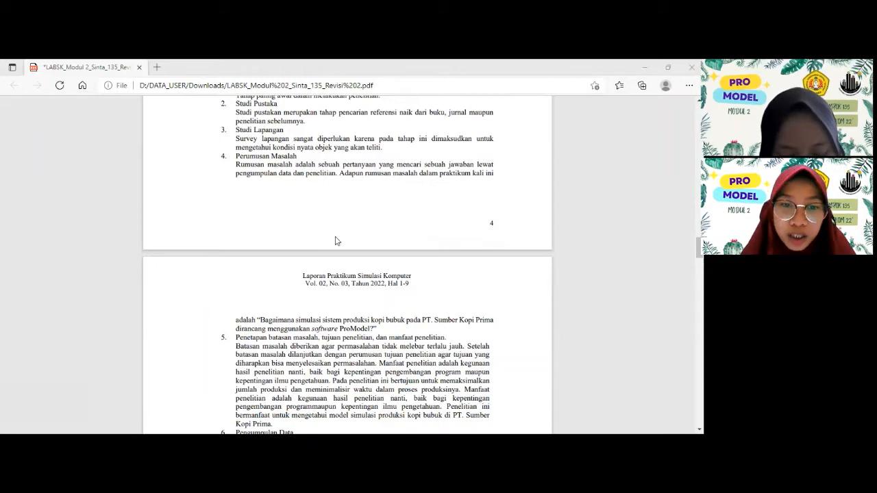
pyautogui.scroll(-1, 342, 268)
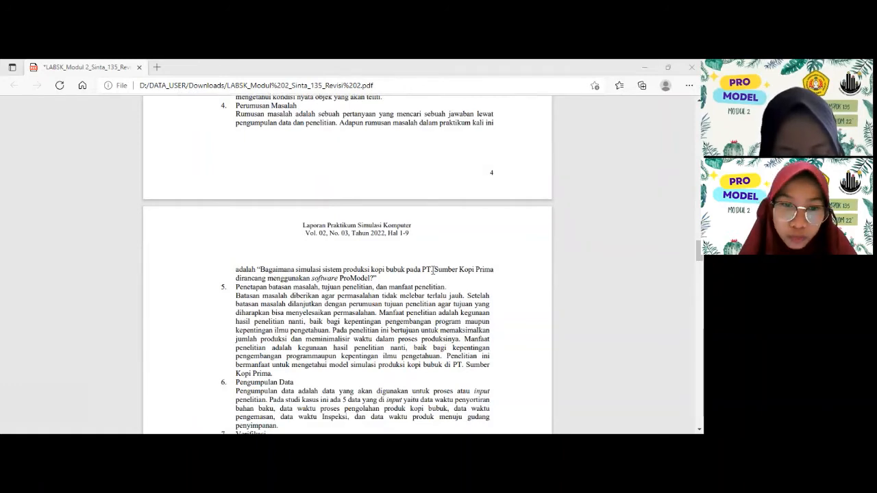
pyautogui.scroll(-2, 432, 269)
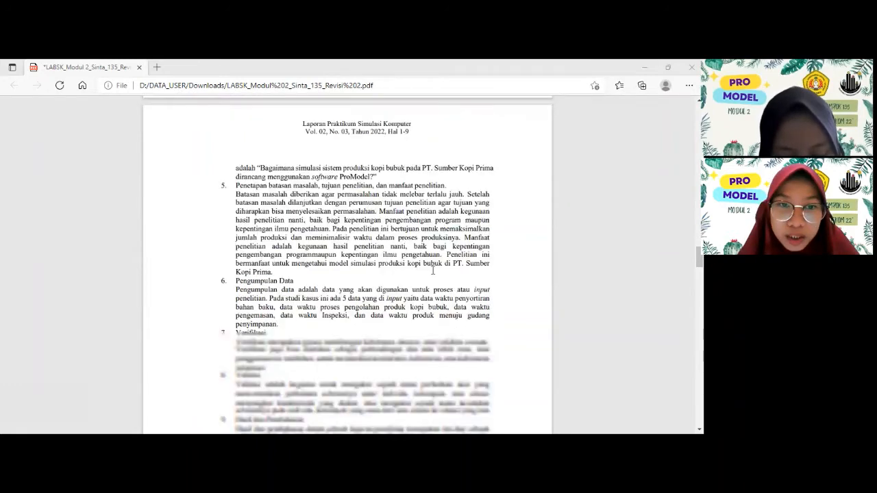
pyautogui.scroll(-1, 433, 270)
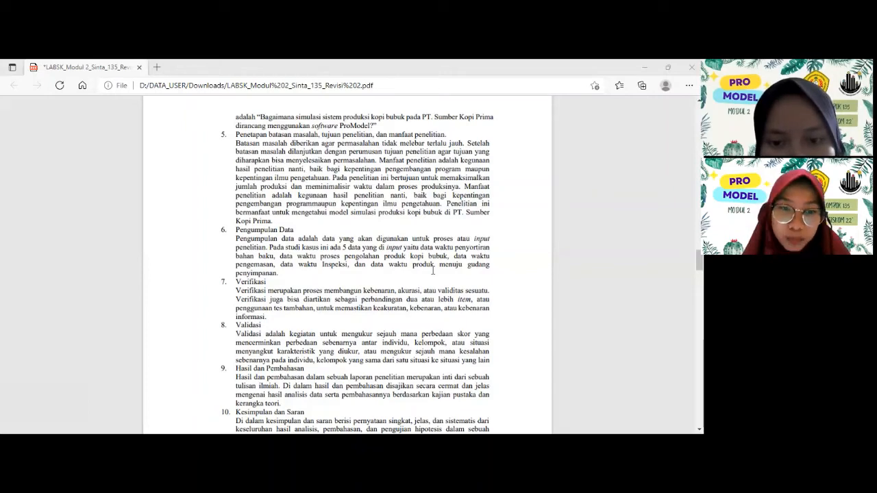
pyautogui.scroll(-3, 433, 271)
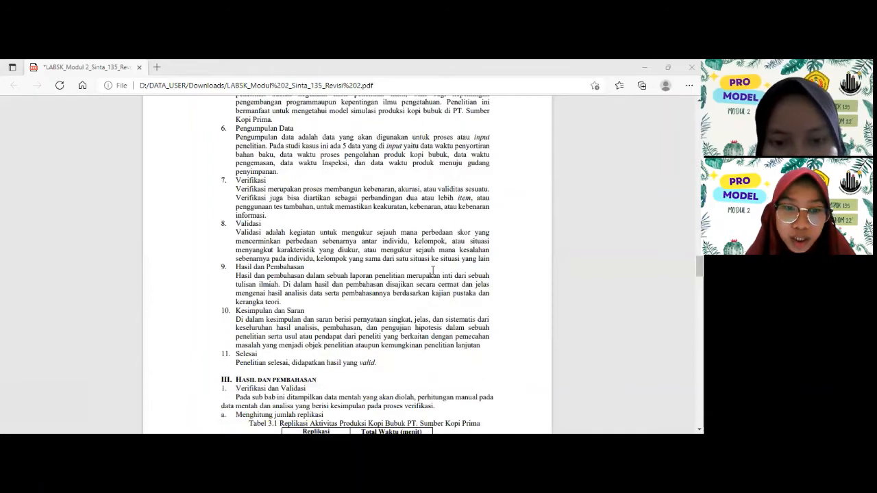
pyautogui.scroll(-3, 432, 271)
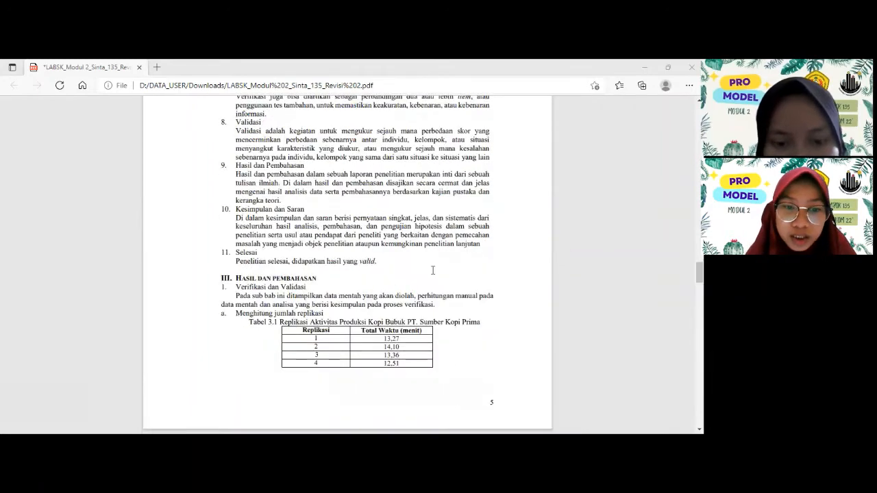
pyautogui.scroll(-3, 433, 270)
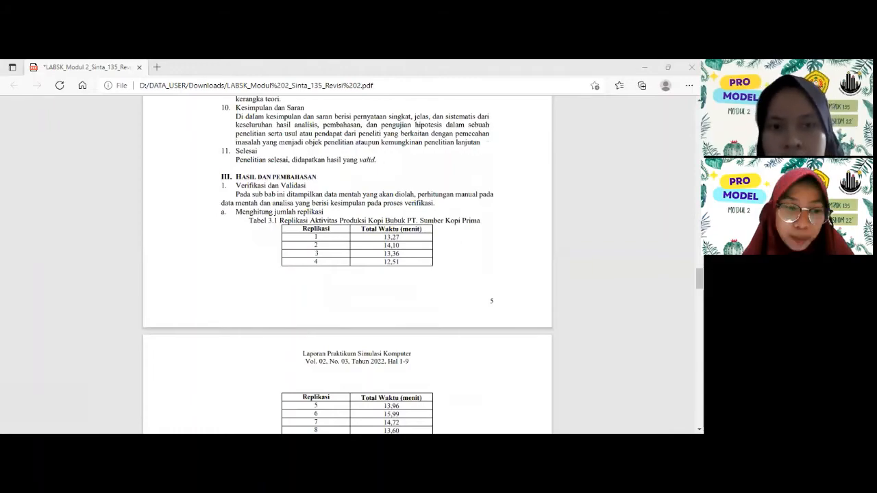
pyautogui.scroll(-3, 192, 415)
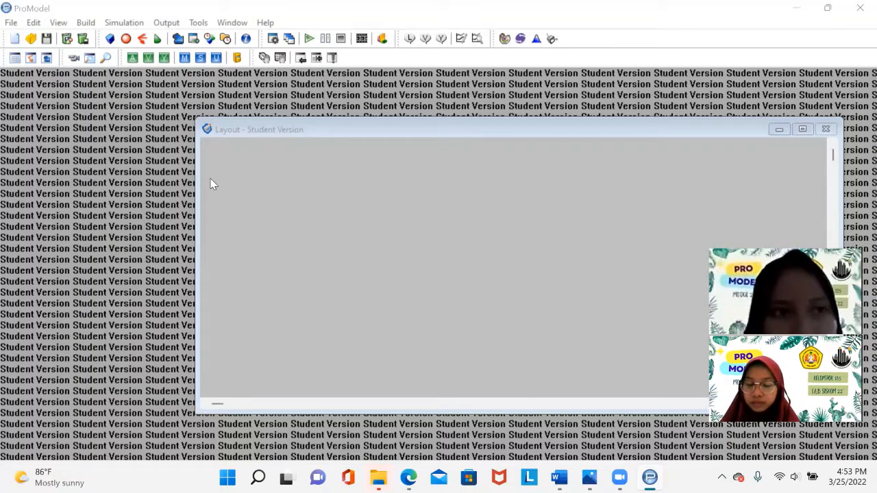
# - Start a new model titled STUDI KASUS MODUL 2 with distance units set to meters
pyautogui.click(11, 22)
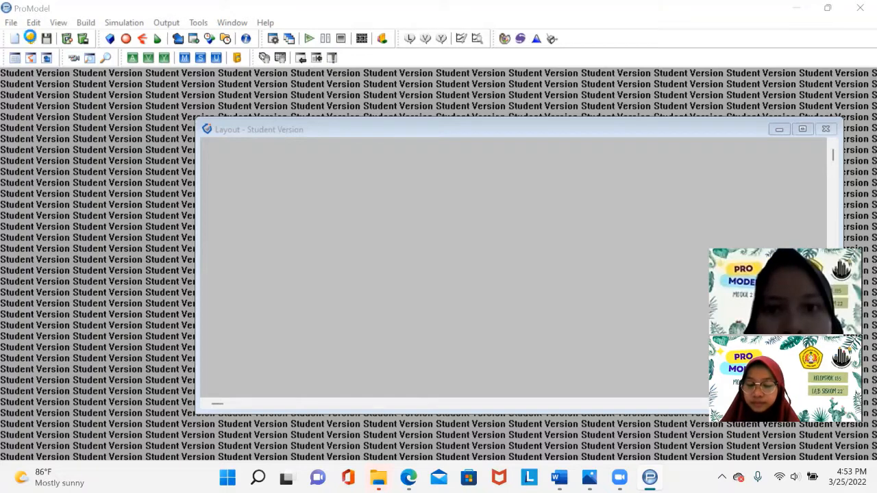
pyautogui.press('Return')
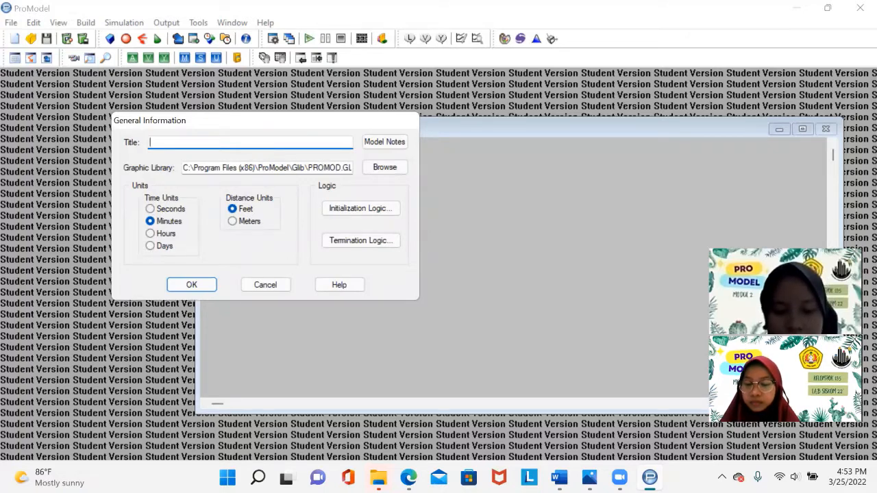
pyautogui.write('STUDI KASUS MO')
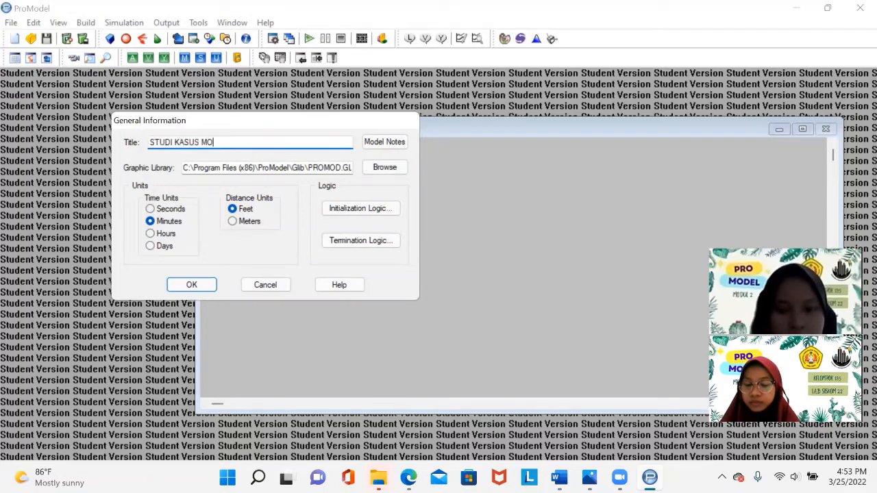
pyautogui.write('DUL 2')
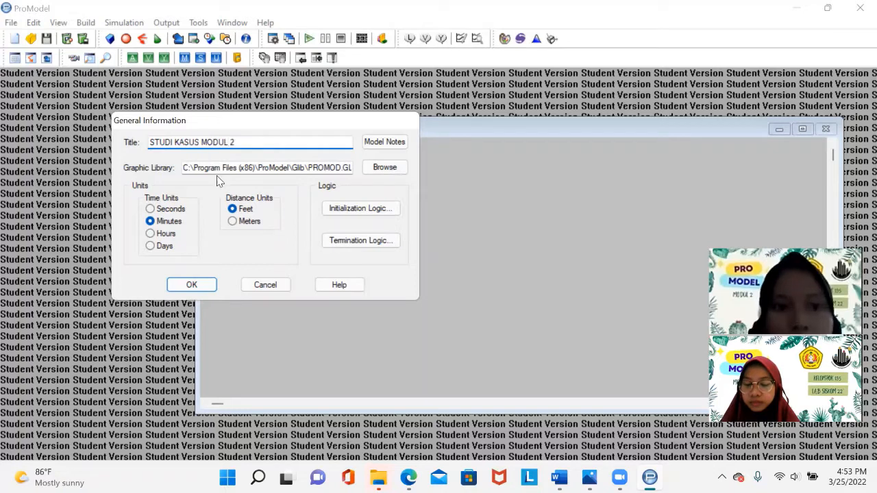
pyautogui.click(233, 221)
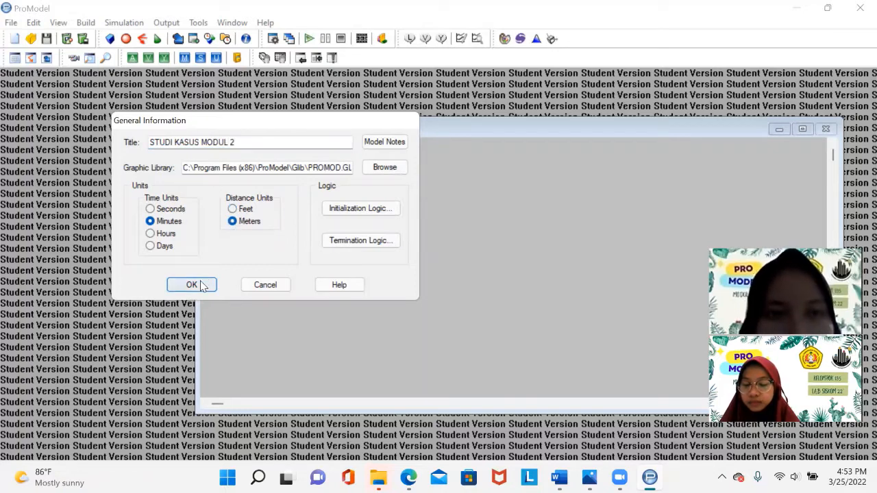
pyautogui.click(192, 284)
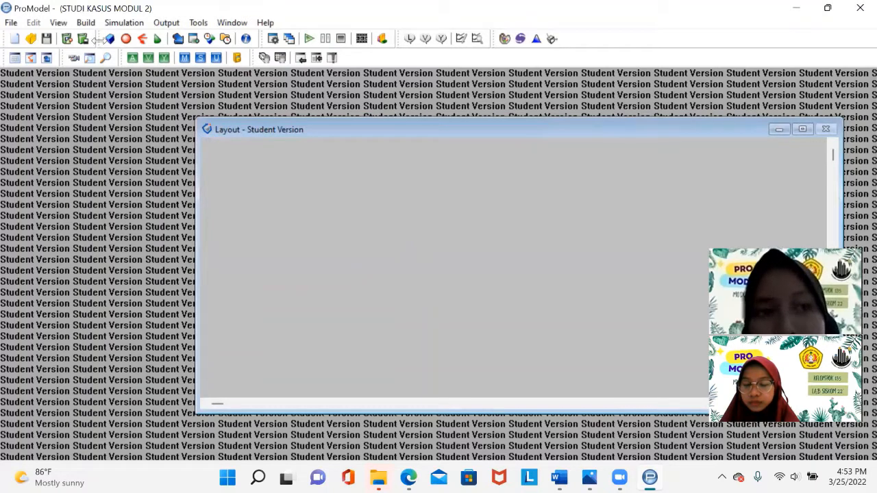
# - Open the Locations editor and place an enlarged Raw_Material location in the upper-left of the layout
pyautogui.click(87, 23)
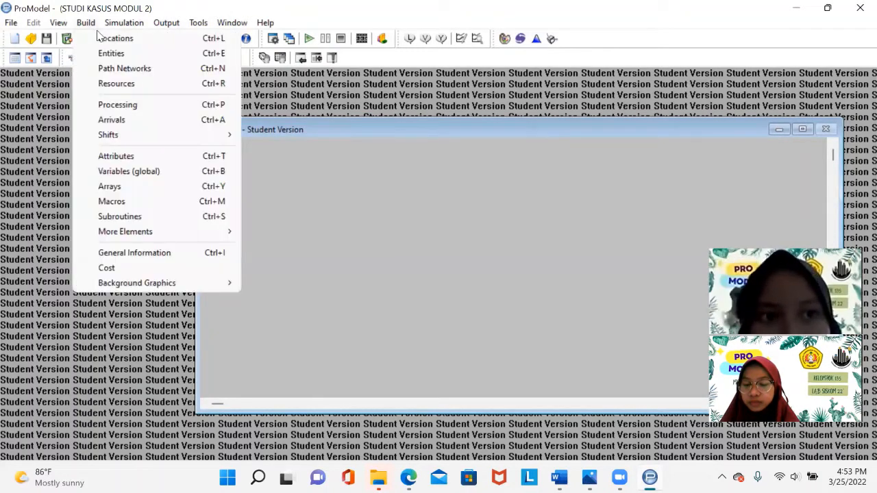
pyautogui.click(110, 37)
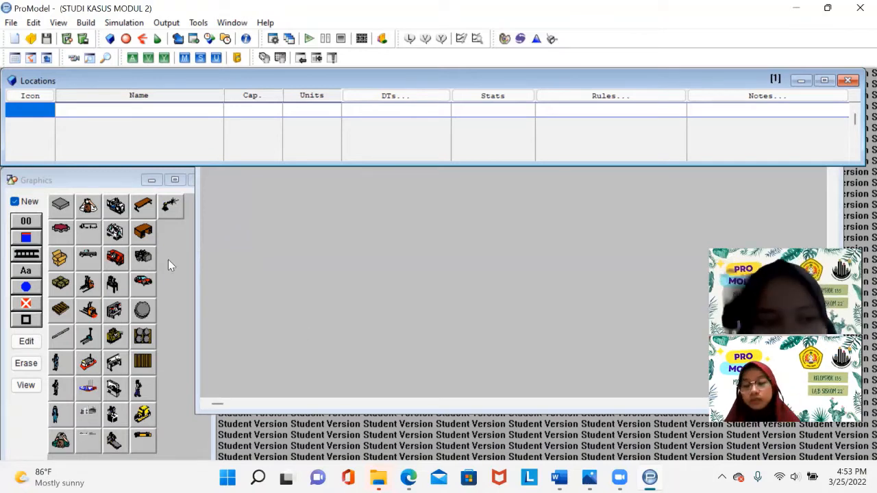
pyautogui.click(62, 213)
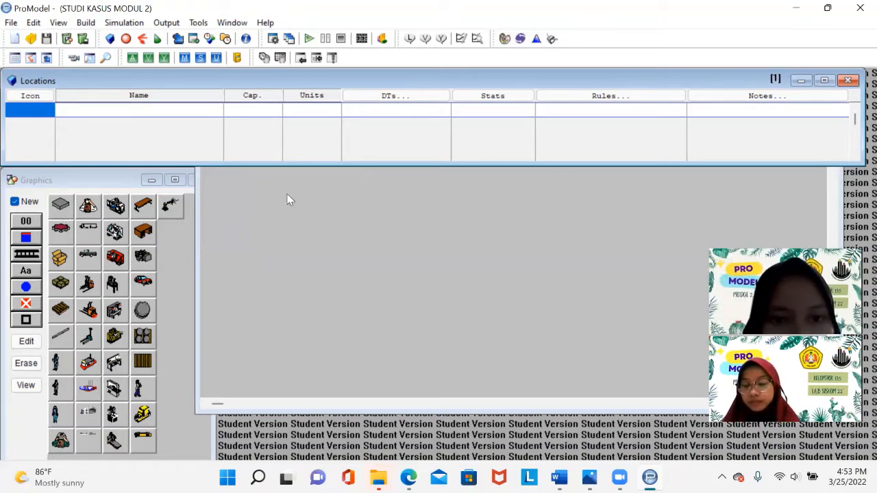
pyautogui.click(258, 194)
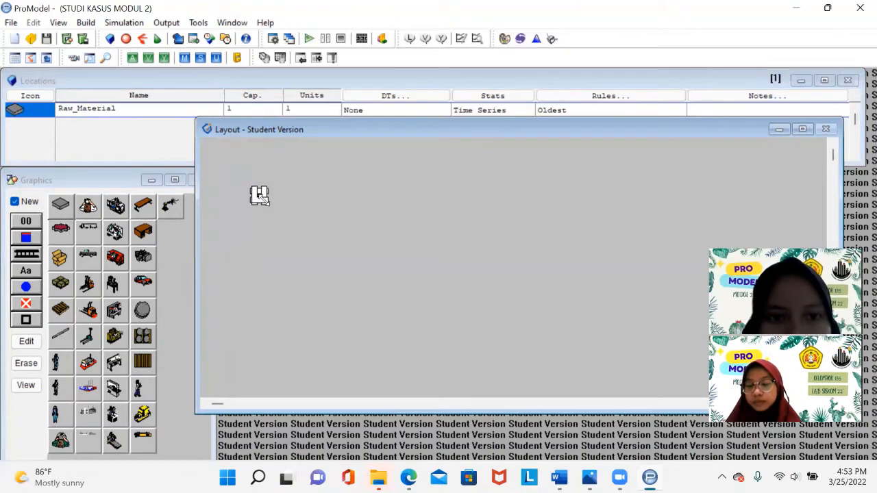
pyautogui.moveTo(265, 201); pyautogui.dragTo(273, 182)
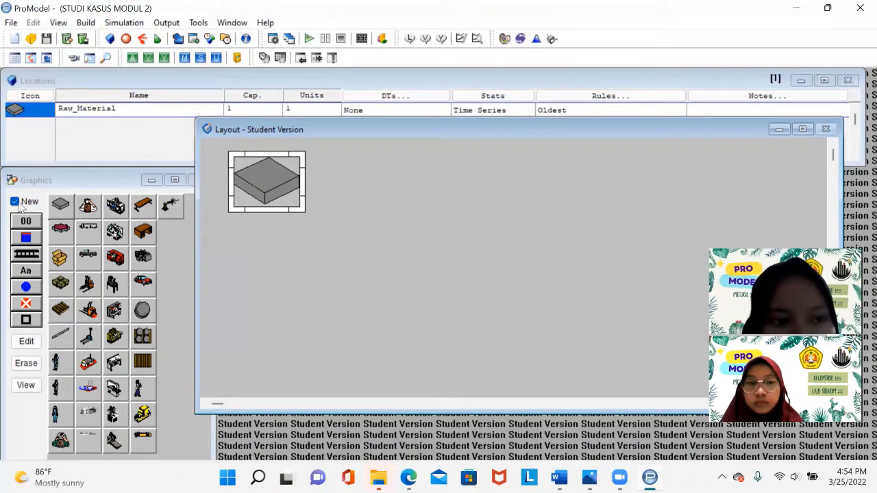
# - Add a name label to the raw material location and set its text to PENYORTIRAN BAHAN BAKU
pyautogui.click(14, 202)
pyautogui.click(27, 273)
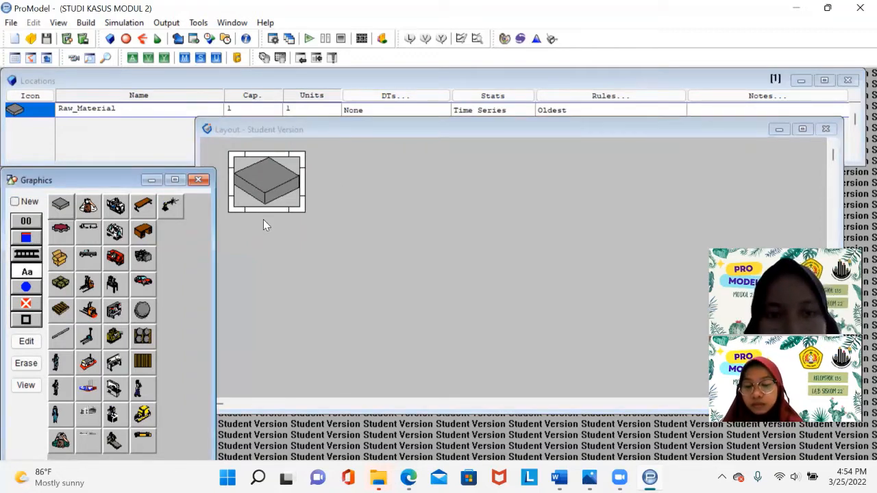
pyautogui.click(263, 219)
pyautogui.doubleClick(263, 219)
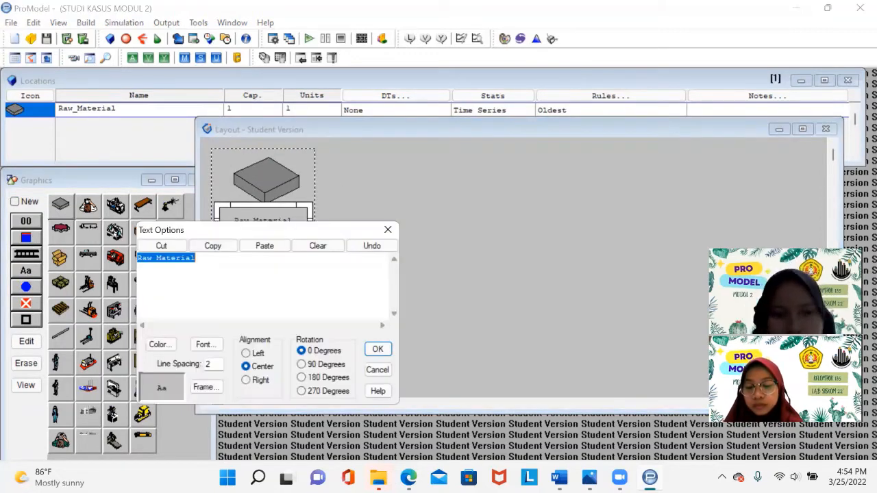
pyautogui.write('PENYORTIRAN')
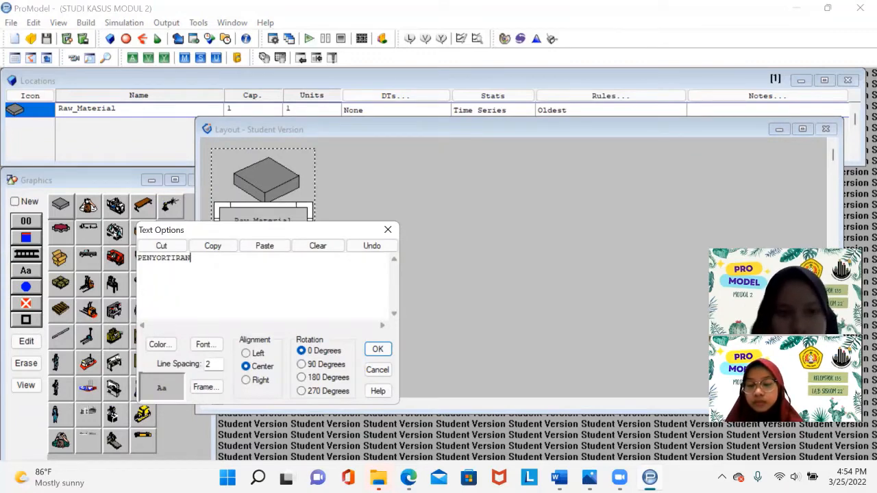
pyautogui.write(' BAHAN BAKU')
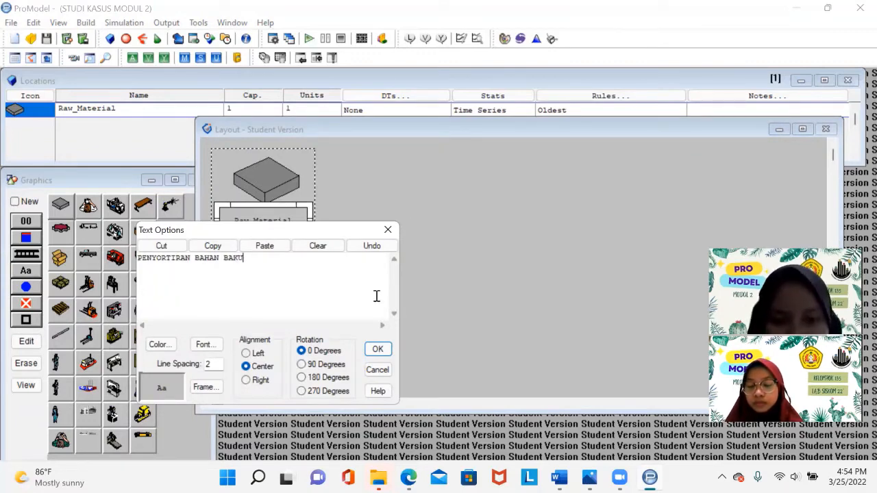
pyautogui.click(378, 350)
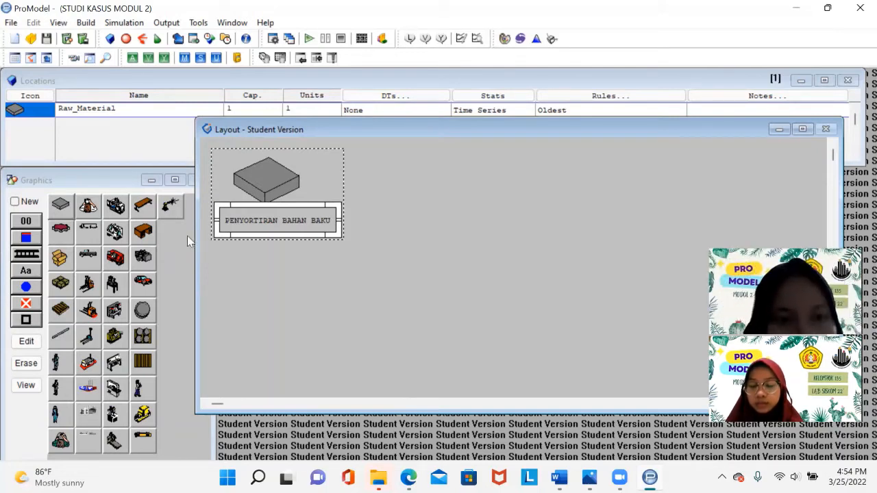
# - Place a Factory location right of the raw material, labelled PROSES PENGOLAHAN BUBUK KOPI, and widen its label box
pyautogui.click(16, 204)
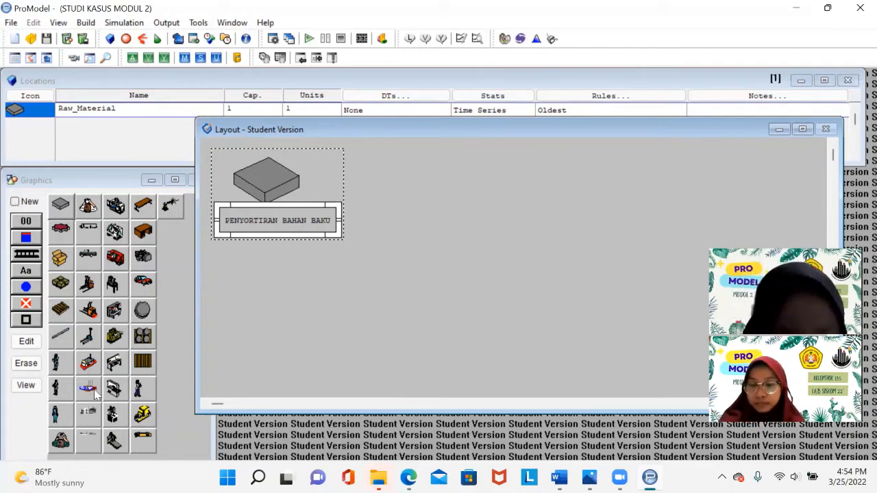
pyautogui.click(435, 185)
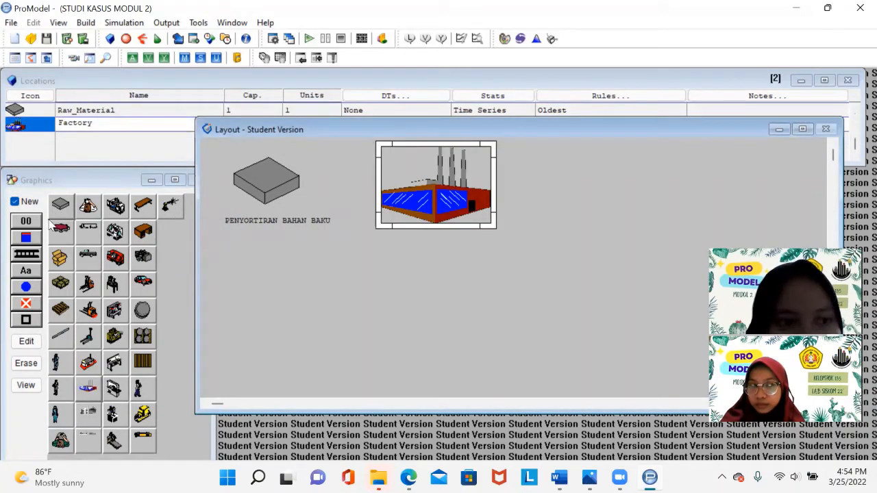
pyautogui.click(25, 271)
pyautogui.click(436, 240)
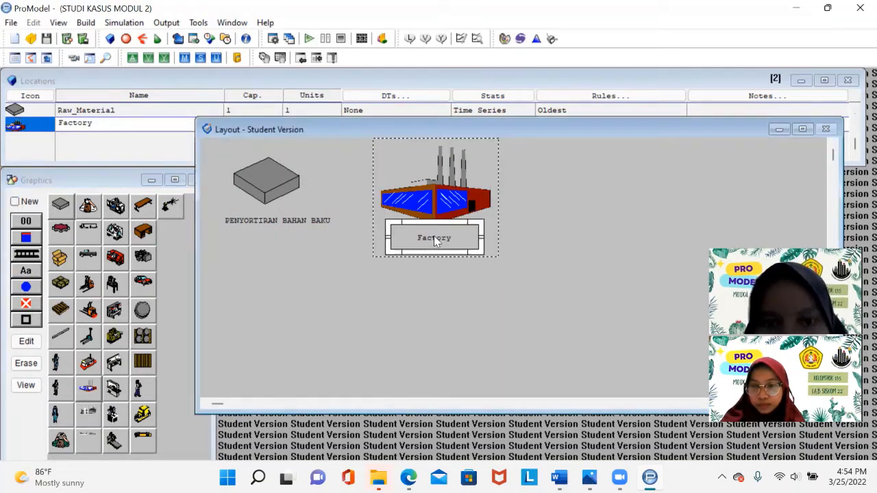
pyautogui.doubleClick(443, 240)
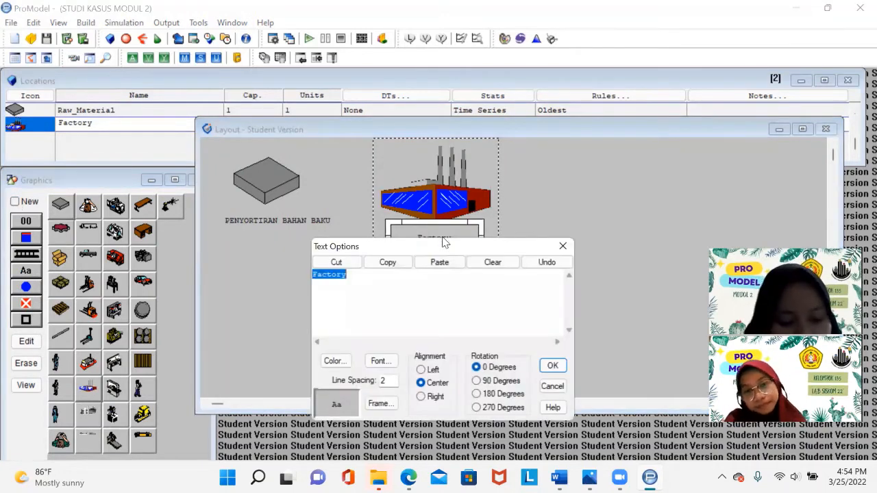
pyautogui.write('P')
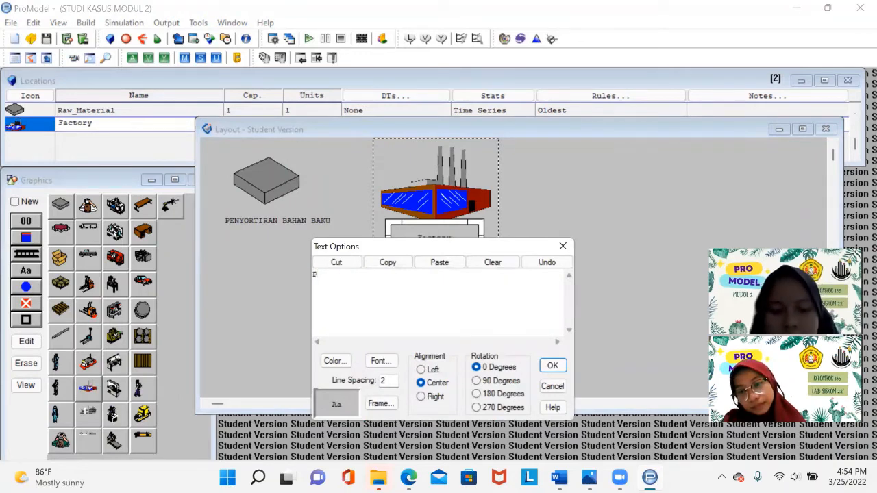
pyautogui.write('ROSES PENGOL')
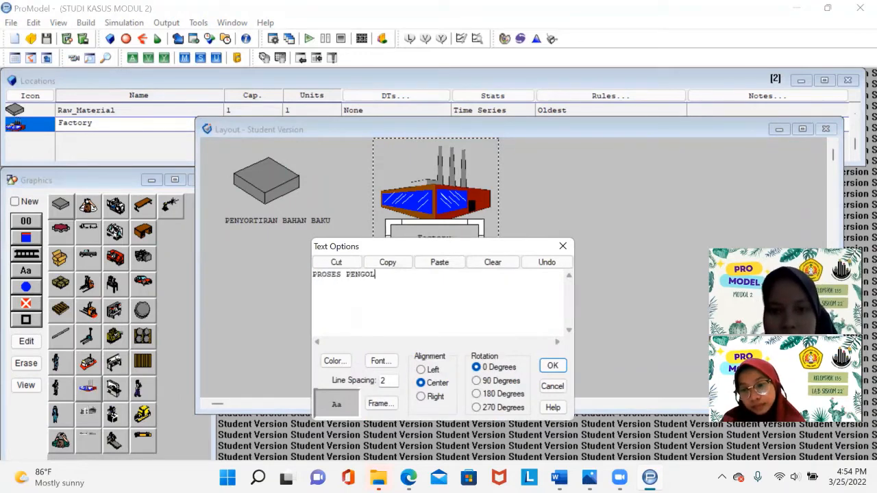
pyautogui.write('AHAN BUBUK KO')
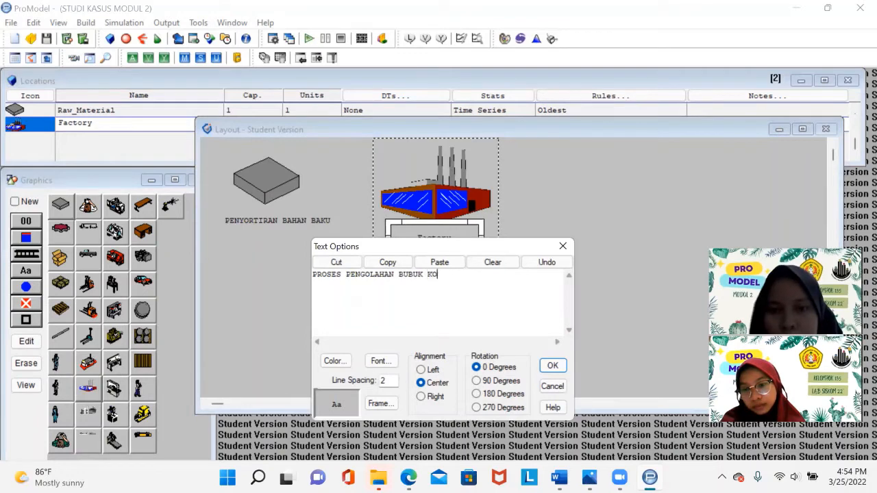
pyautogui.write('PI')
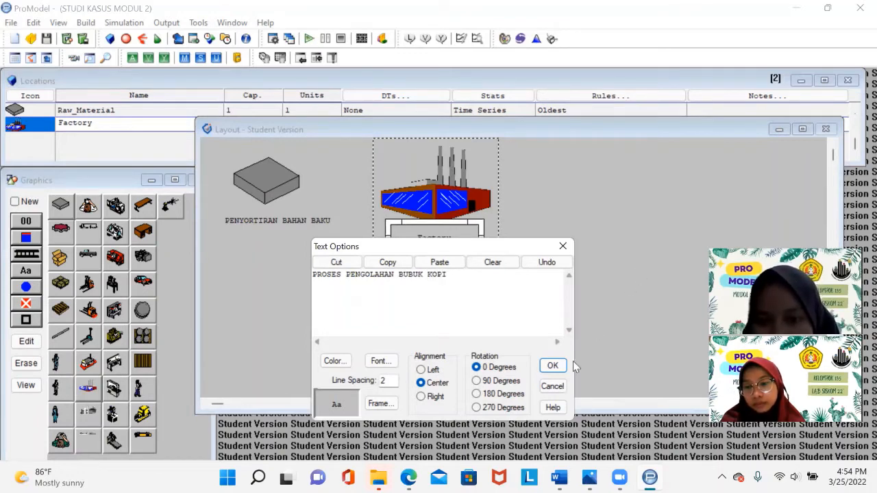
pyautogui.click(553, 365)
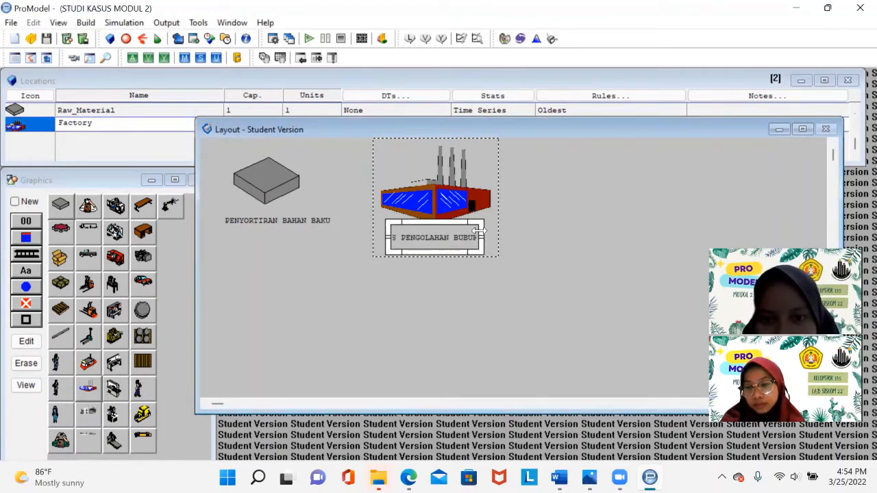
pyautogui.moveTo(482, 238); pyautogui.dragTo(577, 241)
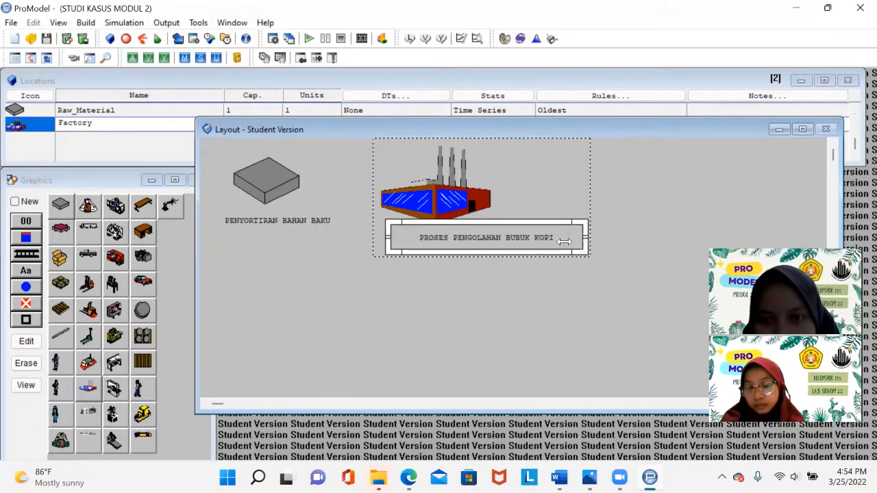
pyautogui.moveTo(580, 238); pyautogui.dragTo(558, 250)
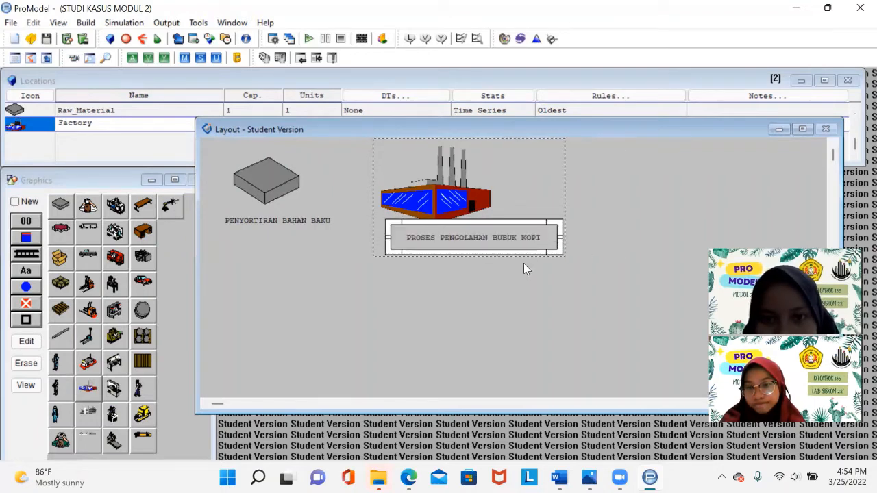
# - Shift the factory graphic slightly right so it sits centred above its label
pyautogui.click(456, 188)
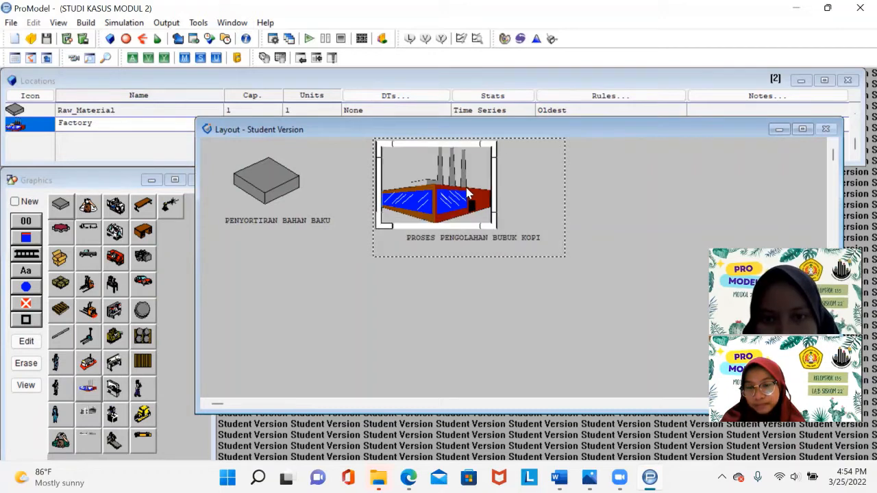
pyautogui.moveTo(456, 188); pyautogui.dragTo(484, 189)
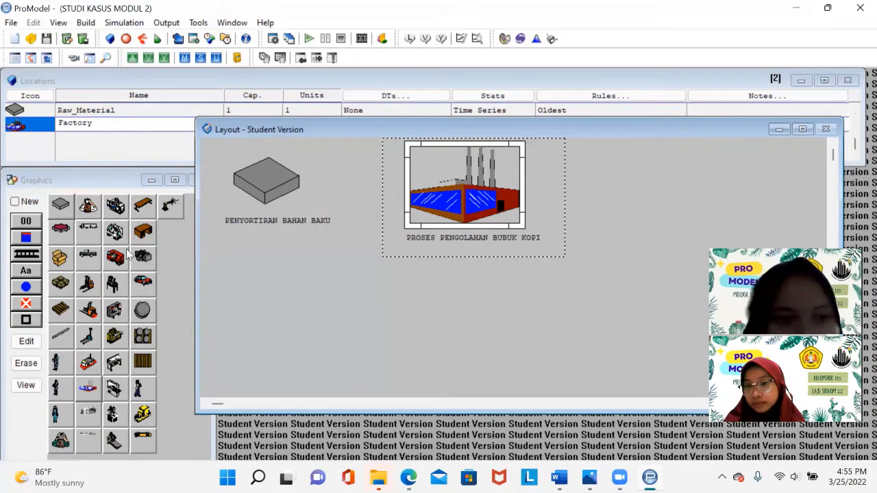
# - Place a new Box location in the upper-right of the layout and enlarge it
pyautogui.click(60, 260)
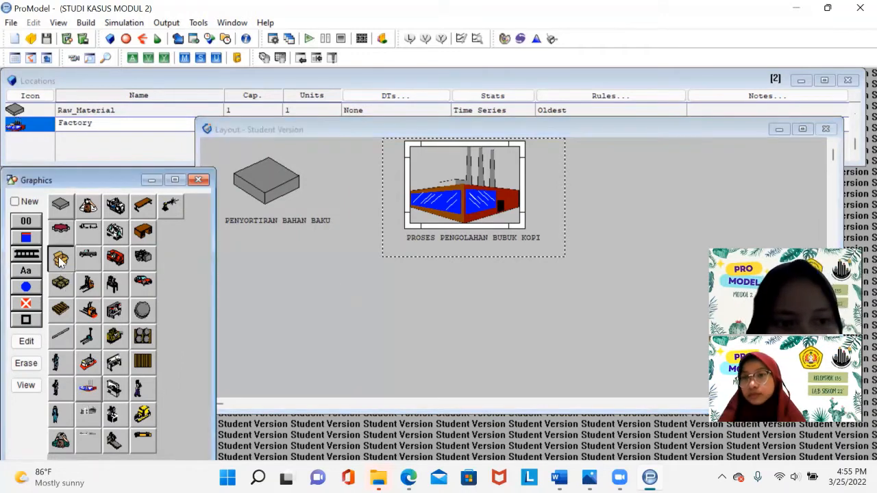
pyautogui.click(15, 202)
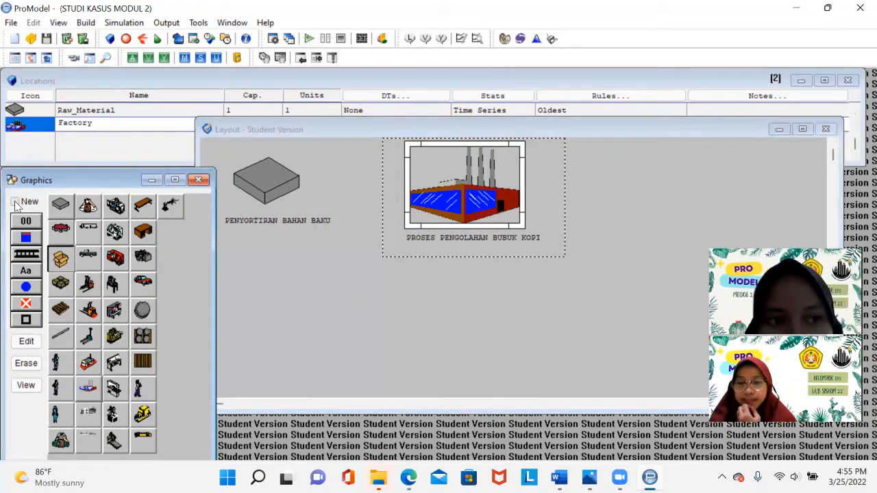
pyautogui.click(61, 261)
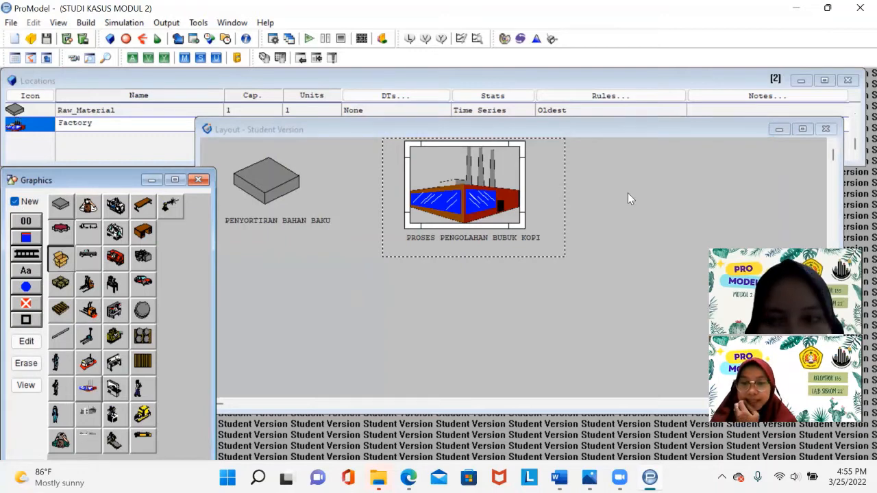
pyautogui.click(685, 184)
pyautogui.moveTo(693, 193); pyautogui.dragTo(735, 237)
pyautogui.moveTo(716, 206); pyautogui.dragTo(660, 176)
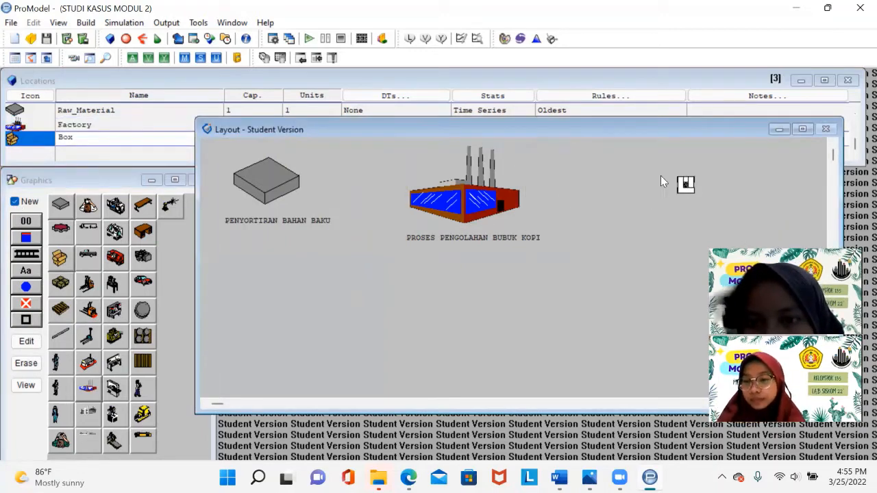
pyautogui.moveTo(675, 206); pyautogui.dragTo(706, 217)
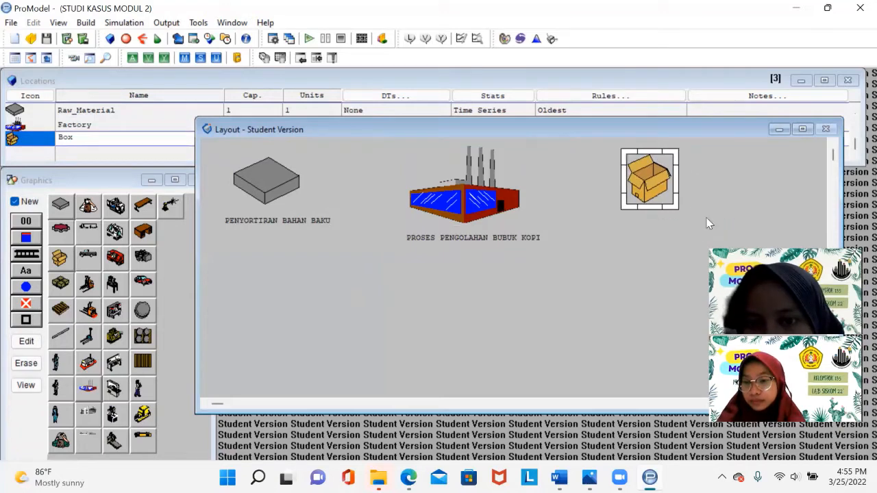
pyautogui.moveTo(658, 200); pyautogui.dragTo(671, 205)
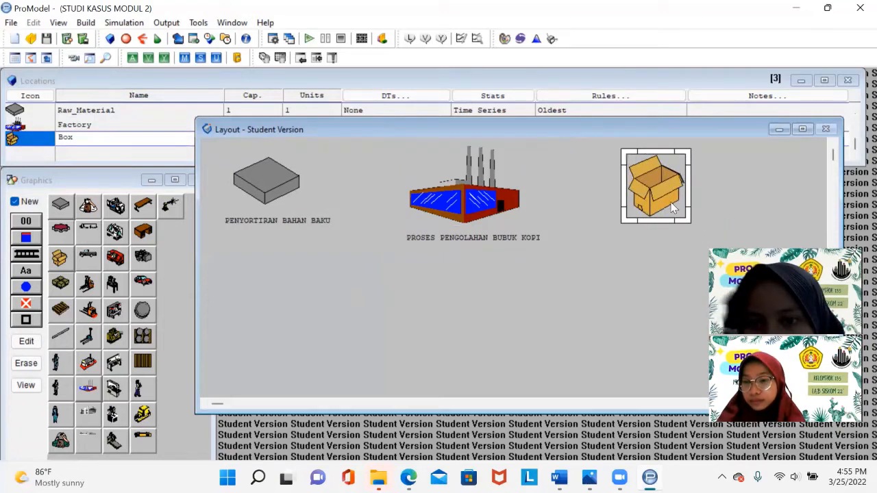
# - Add a name label under the box location and set its text to PENGEMASAN
pyautogui.click(17, 199)
pyautogui.click(26, 270)
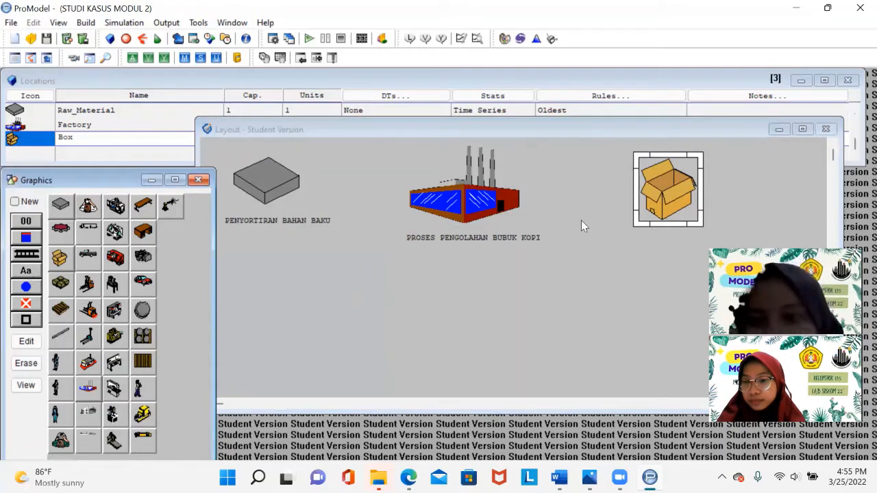
pyautogui.click(661, 235)
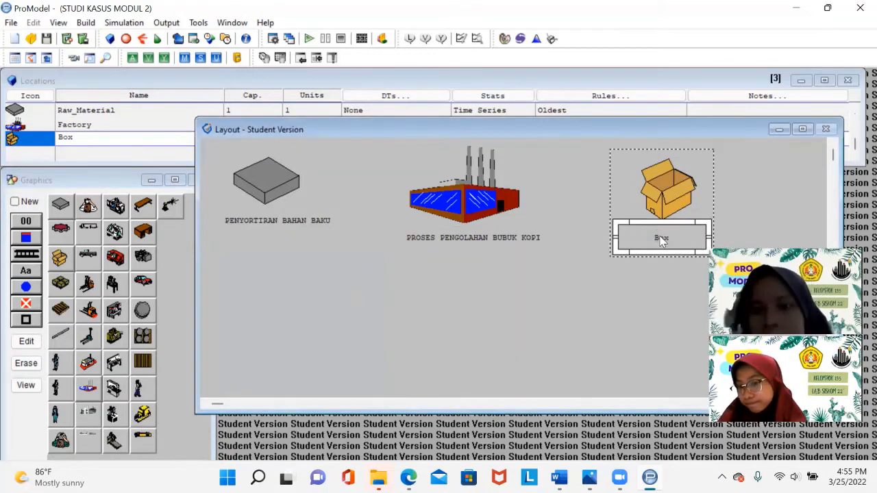
pyautogui.doubleClick(661, 236)
pyautogui.write('PWNGEMAS')
pyautogui.press('BackSpace')
pyautogui.press('BackSpace')
pyautogui.press('BackSpace')
pyautogui.press('BackSpace')
pyautogui.press('BackSpace')
pyautogui.press('BackSpace')
pyautogui.press('BackSpace')
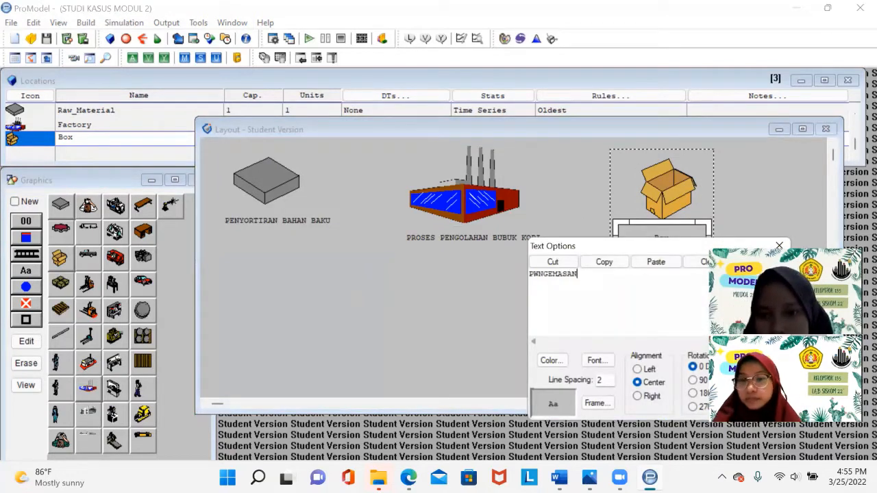
pyautogui.write('EN')
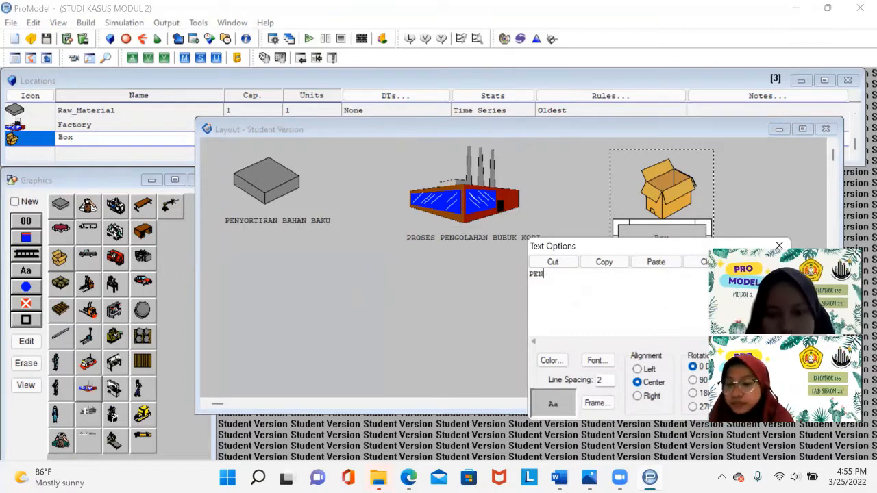
pyautogui.write('GEMASAN')
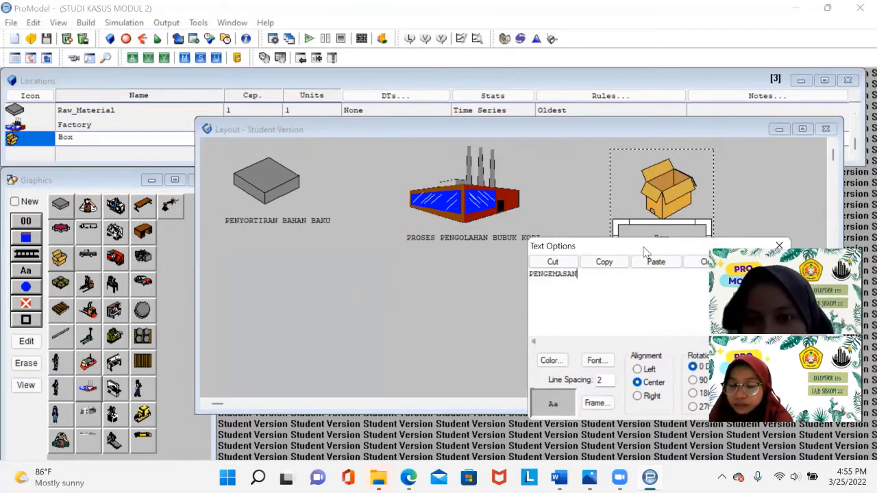
pyautogui.moveTo(644, 252); pyautogui.dragTo(472, 231)
pyautogui.click(599, 346)
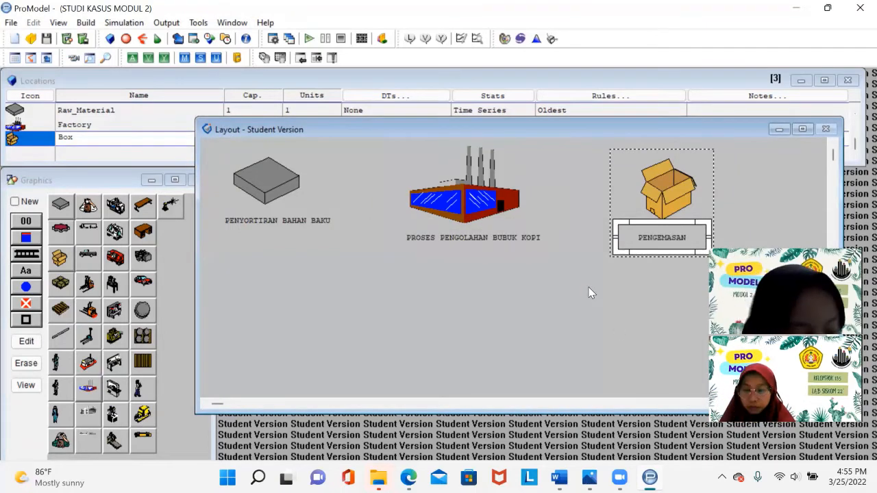
# - Place a new Worker location below the box location and enlarge it
pyautogui.click(15, 201)
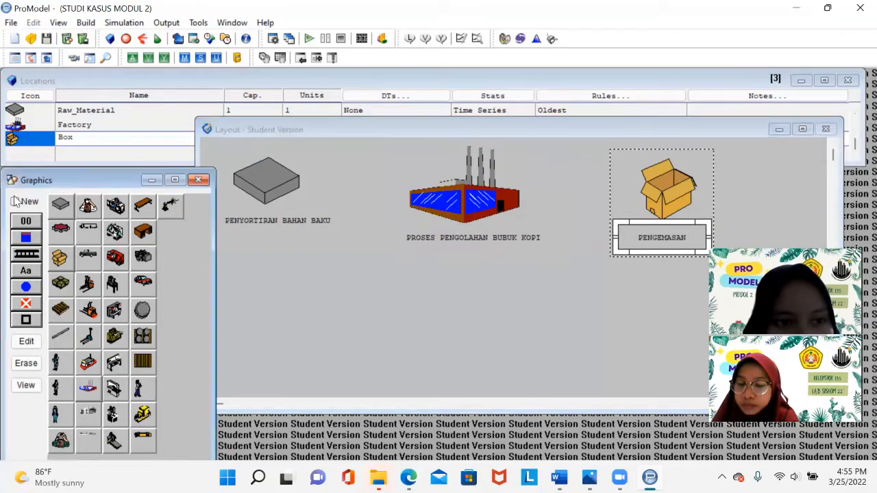
pyautogui.click(15, 202)
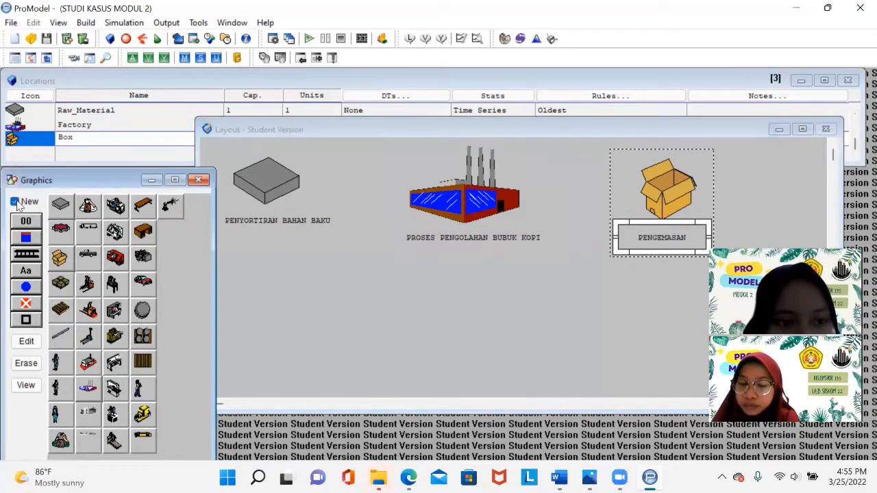
pyautogui.click(65, 444)
pyautogui.click(661, 333)
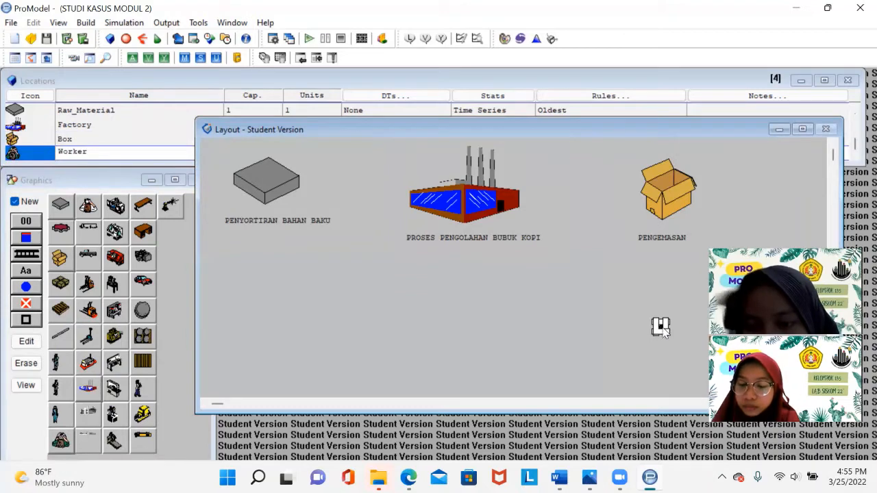
pyautogui.doubleClick(661, 327)
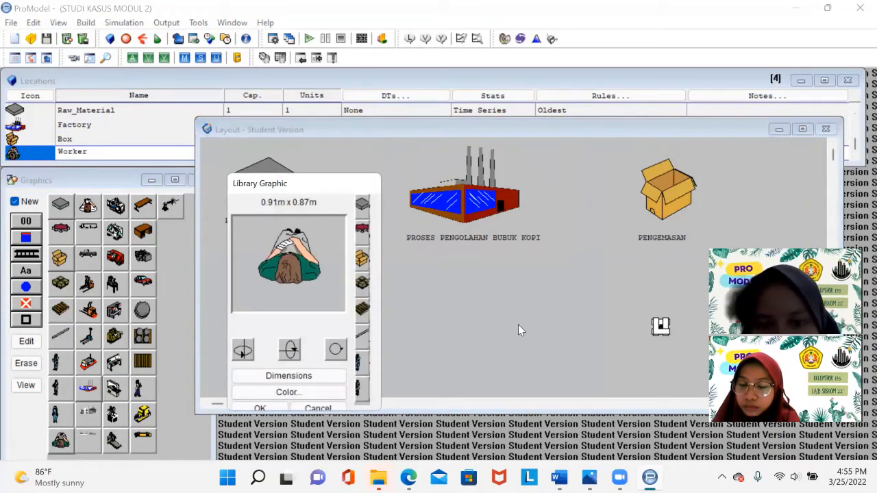
pyautogui.click(260, 408)
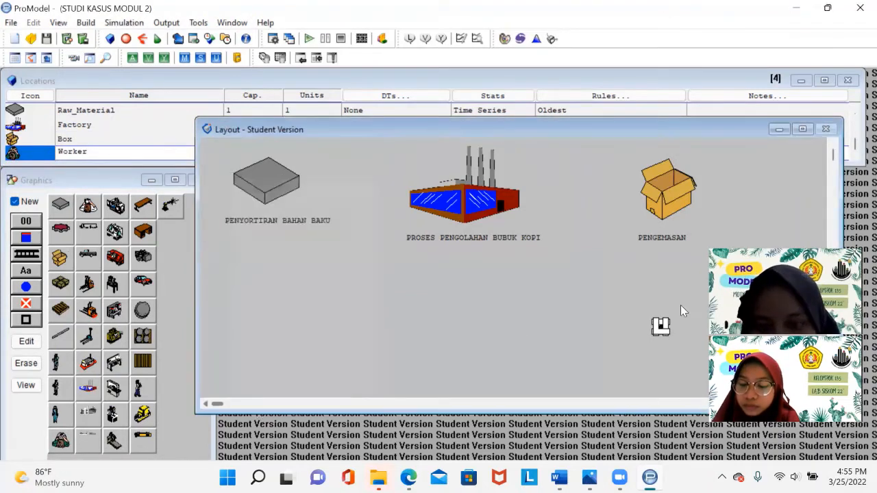
pyautogui.click(666, 329)
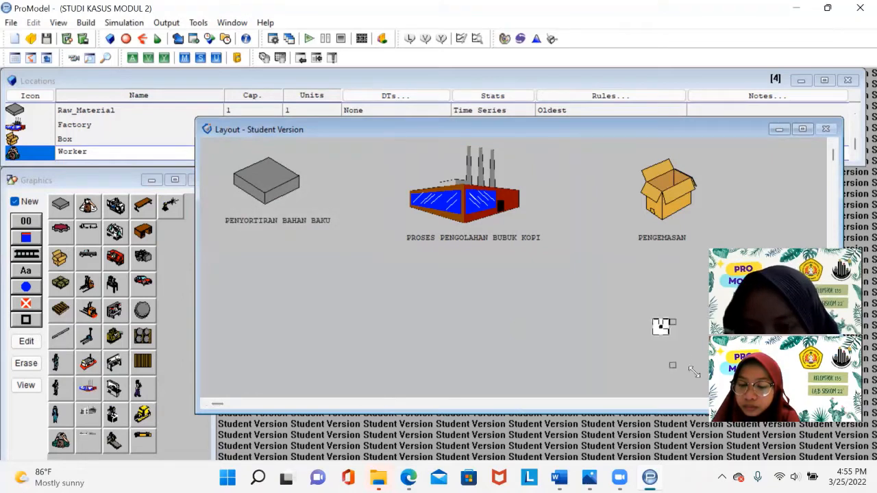
pyautogui.moveTo(693, 371); pyautogui.dragTo(558, 358)
pyautogui.moveTo(544, 326); pyautogui.dragTo(689, 311)
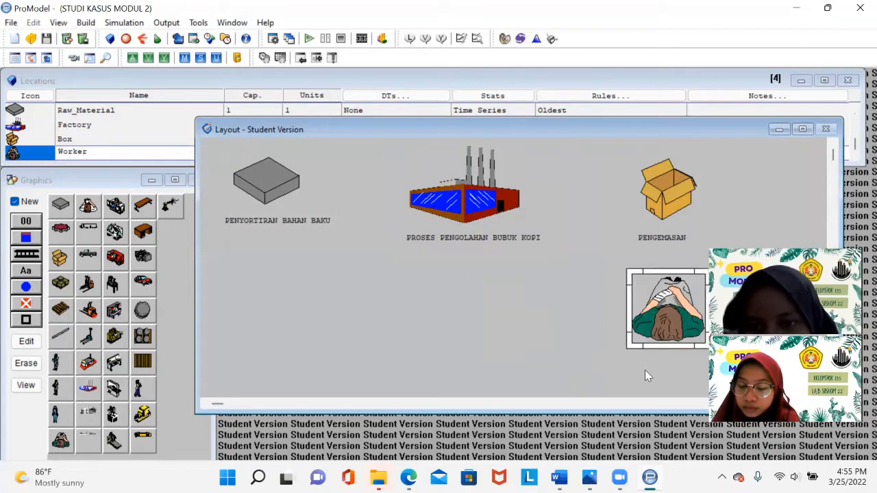
# - Add a name label under the worker location and set its text to INSPEKSI
pyautogui.click(14, 201)
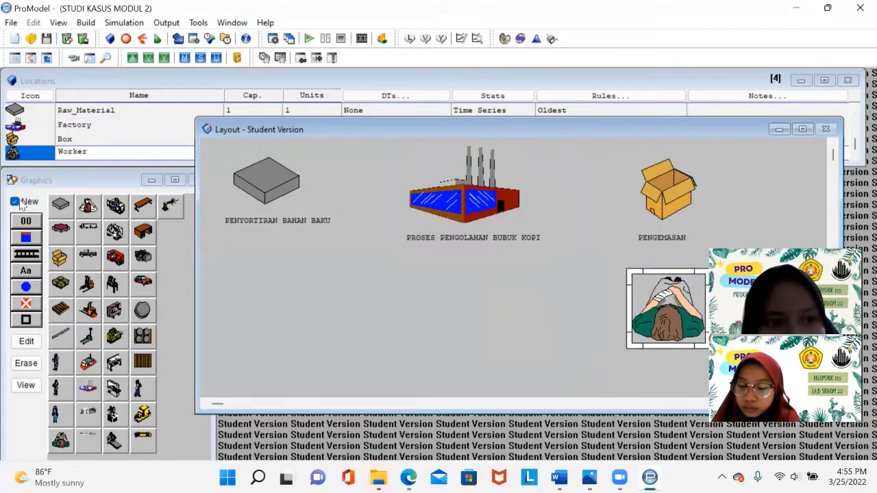
pyautogui.click(28, 271)
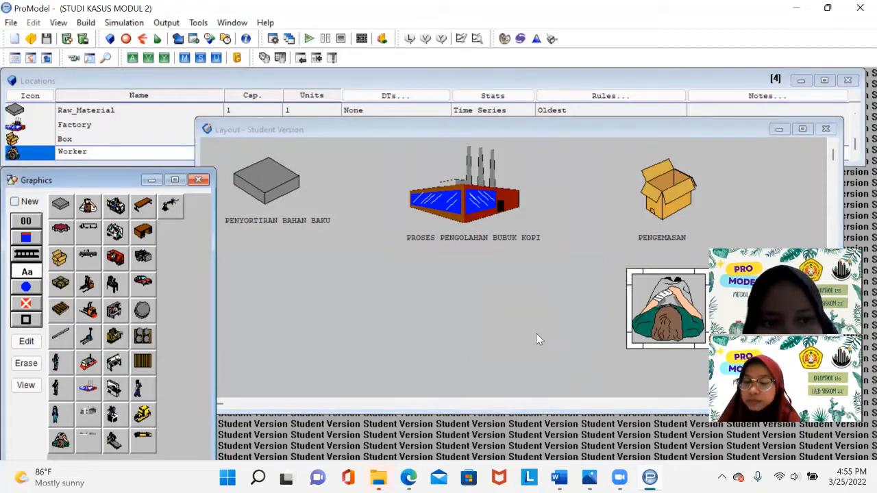
pyautogui.click(663, 354)
pyautogui.doubleClick(663, 354)
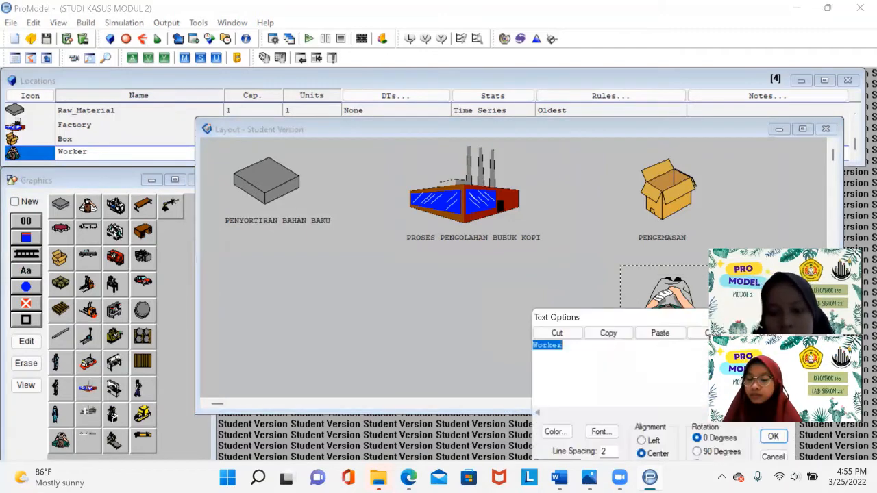
pyautogui.write('INSPEKSI')
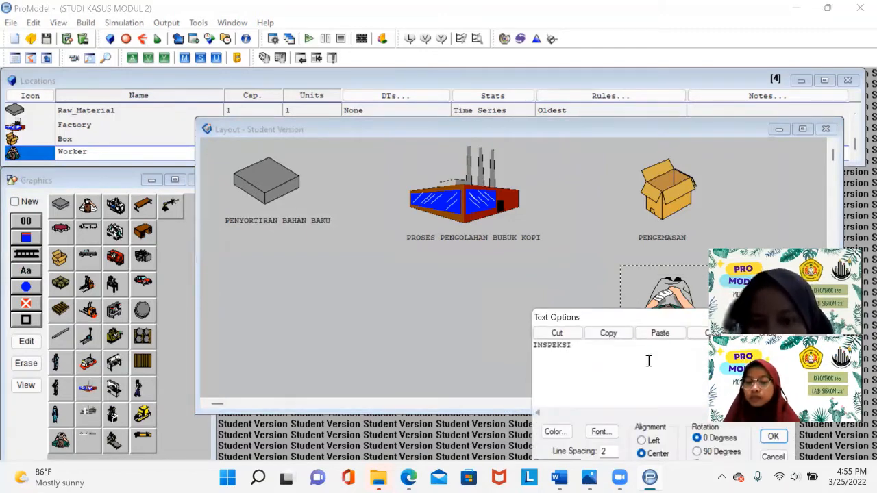
pyautogui.press('Return')
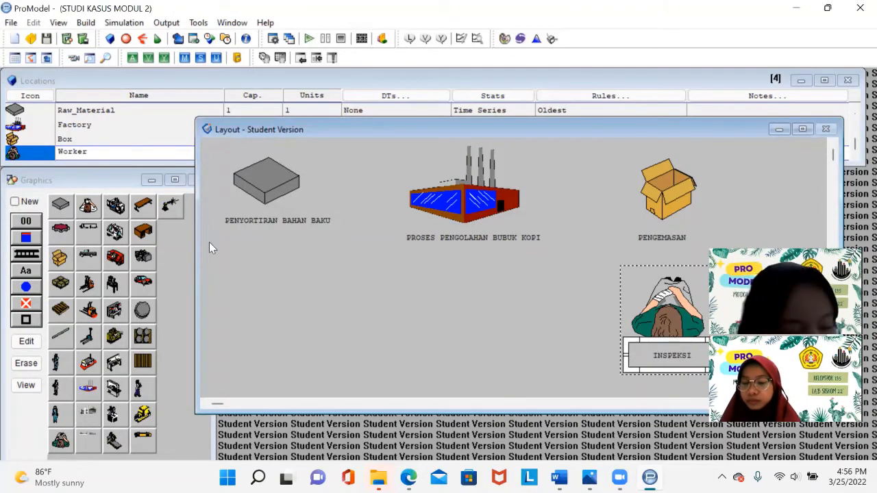
# - Place a new, enlarged Warehouse location in the lower middle of the layout
pyautogui.click(22, 205)
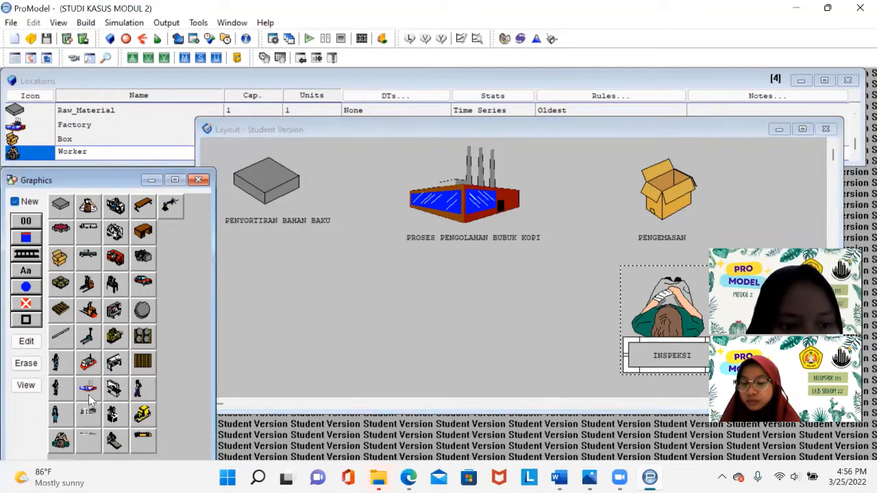
pyautogui.click(88, 438)
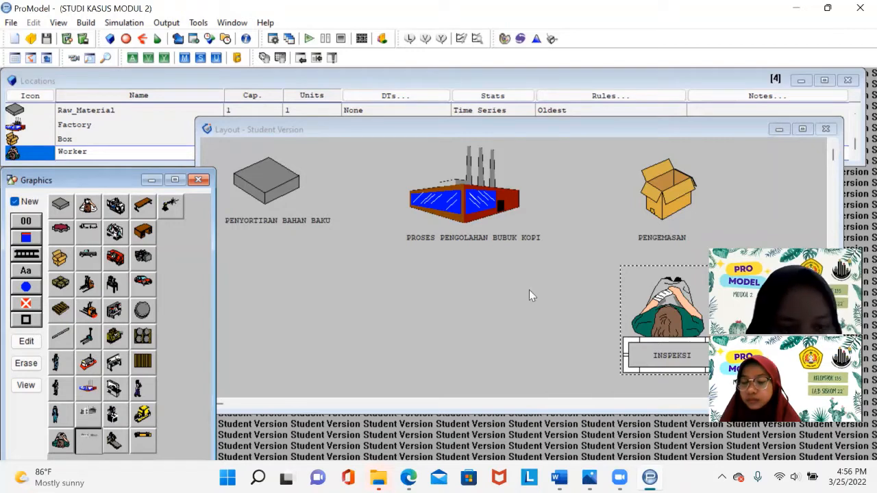
pyautogui.click(478, 299)
pyautogui.moveTo(527, 309); pyautogui.dragTo(576, 320)
pyautogui.moveTo(512, 305); pyautogui.dragTo(496, 305)
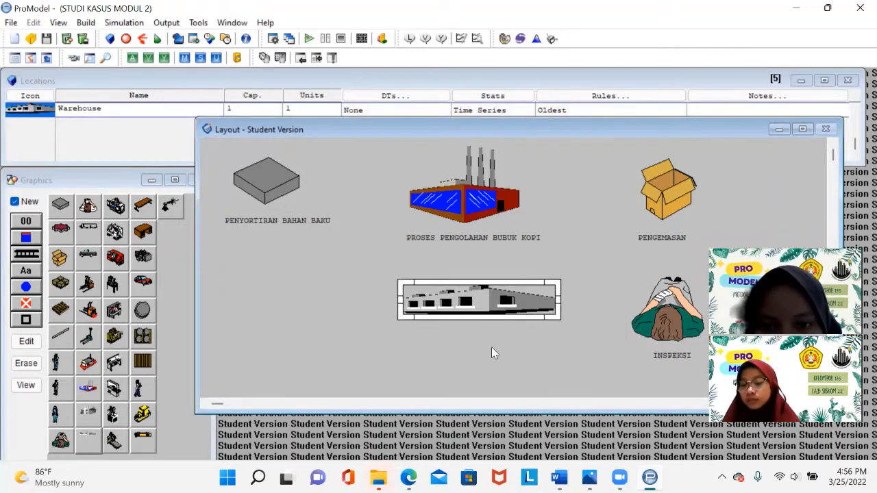
# - Label the warehouse location GUDANG PENYIMPANAN and widen its label box
pyautogui.click(15, 202)
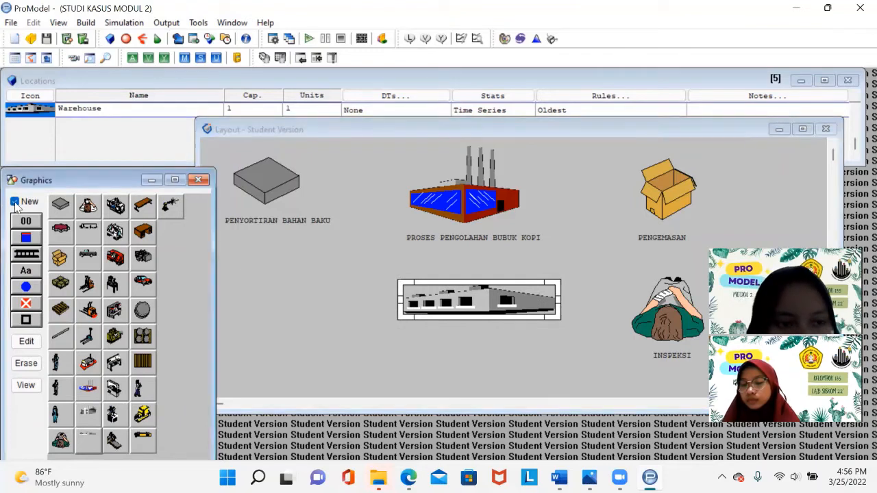
pyautogui.click(27, 271)
pyautogui.click(487, 327)
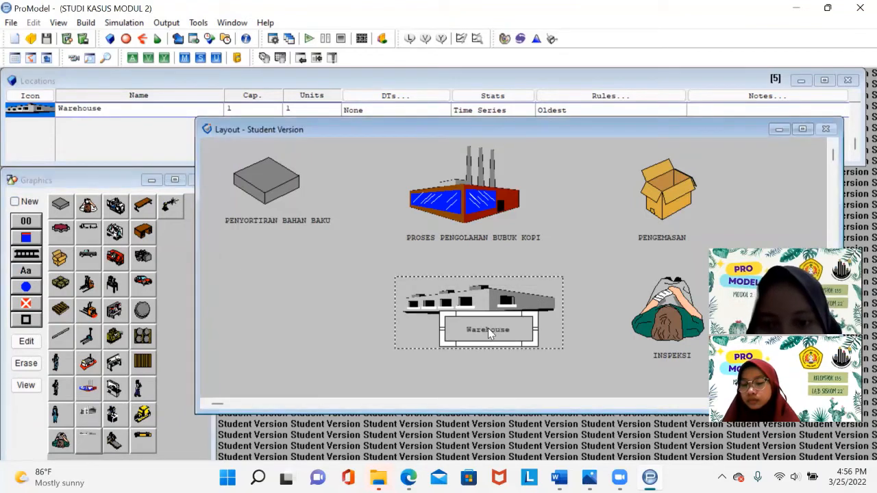
pyautogui.doubleClick(488, 329)
pyautogui.click(484, 333)
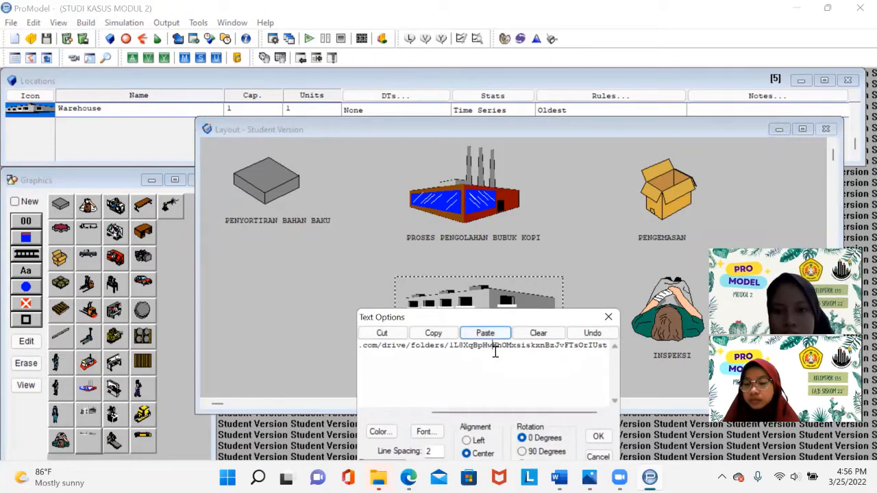
pyautogui.hotkey('ctrl', 'a')
pyautogui.write('GUD')
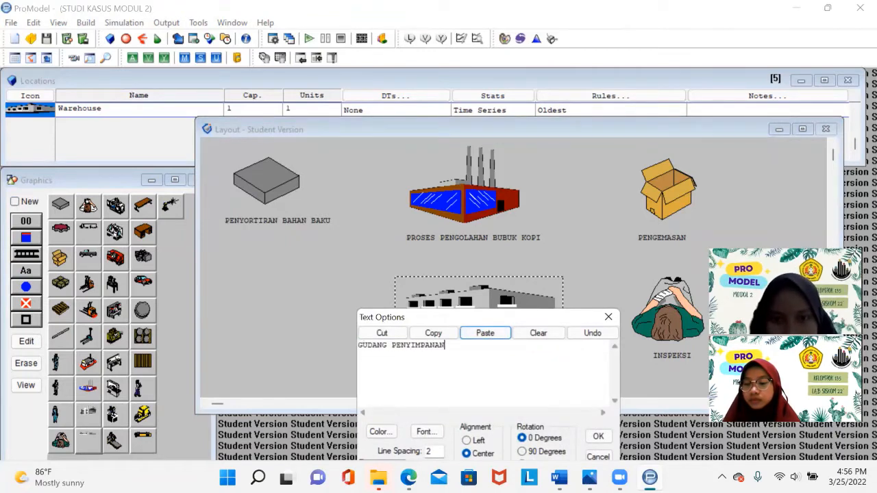
pyautogui.click(587, 441)
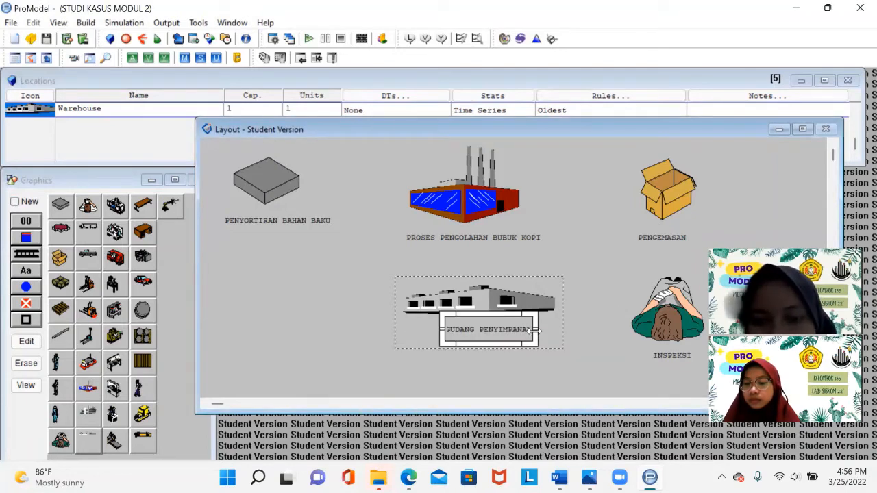
pyautogui.moveTo(536, 331); pyautogui.dragTo(525, 345)
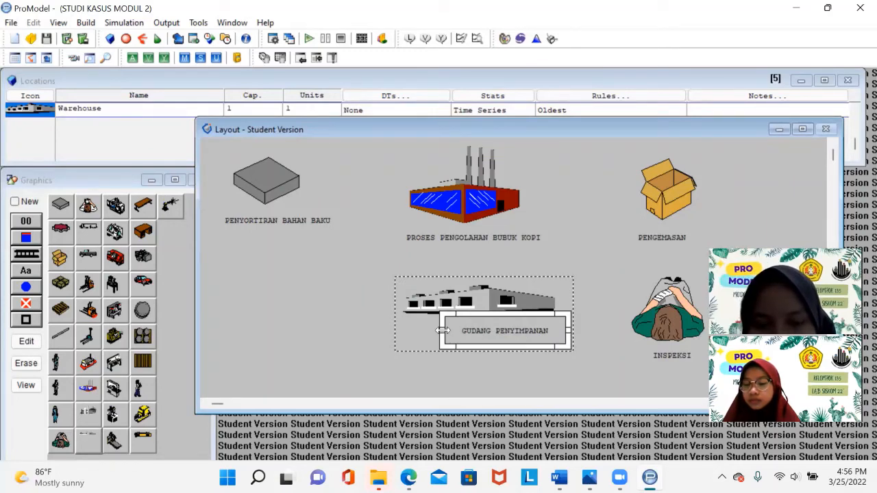
# - Resize and reposition the GUDANG PENYIMPANAN label box beneath the warehouse graphic
pyautogui.moveTo(442, 330); pyautogui.dragTo(425, 330)
pyautogui.moveTo(494, 331); pyautogui.dragTo(479, 337)
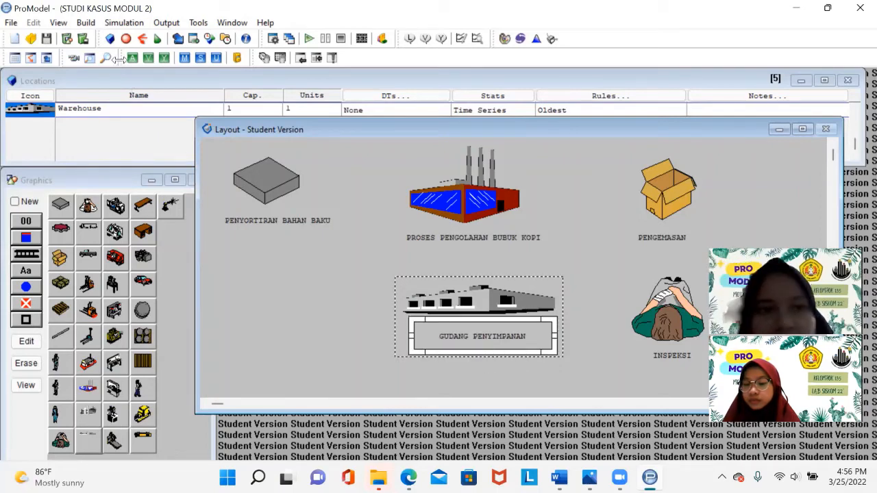
# - Define a new entity with the pallet-boxes graphic and name it KOPI_BUBUK
pyautogui.click(88, 25)
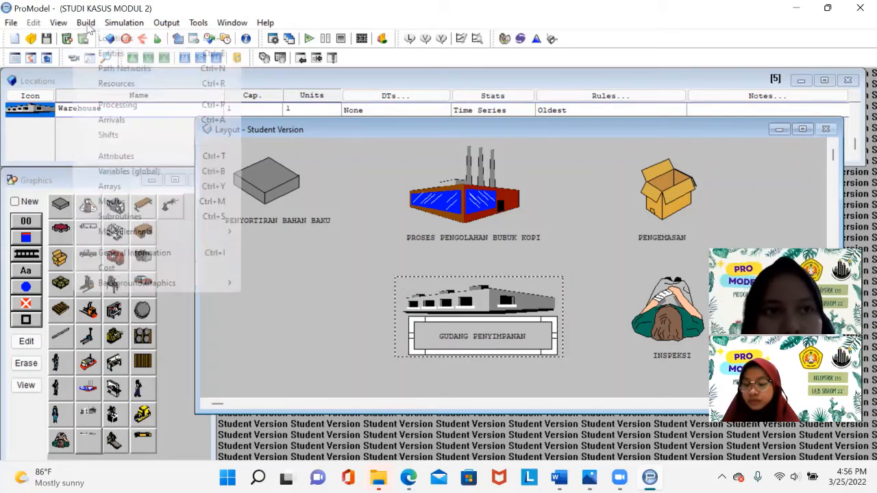
pyautogui.click(111, 55)
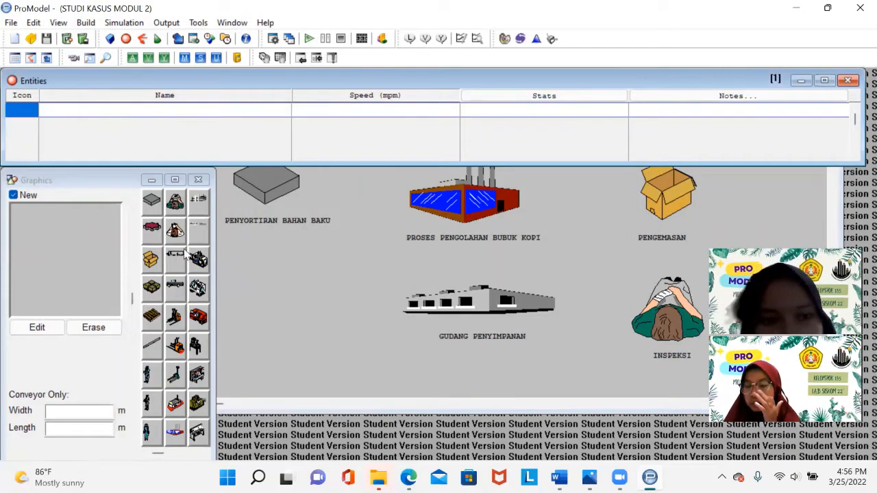
pyautogui.click(156, 293)
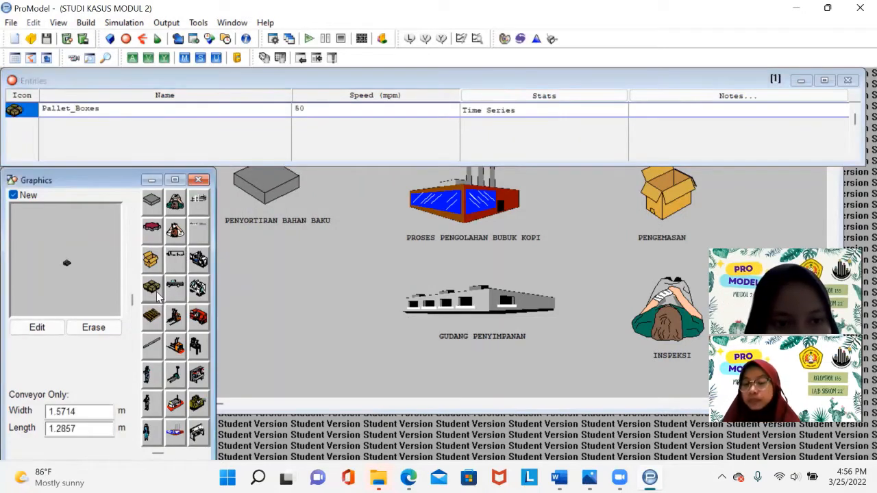
pyautogui.click(108, 110)
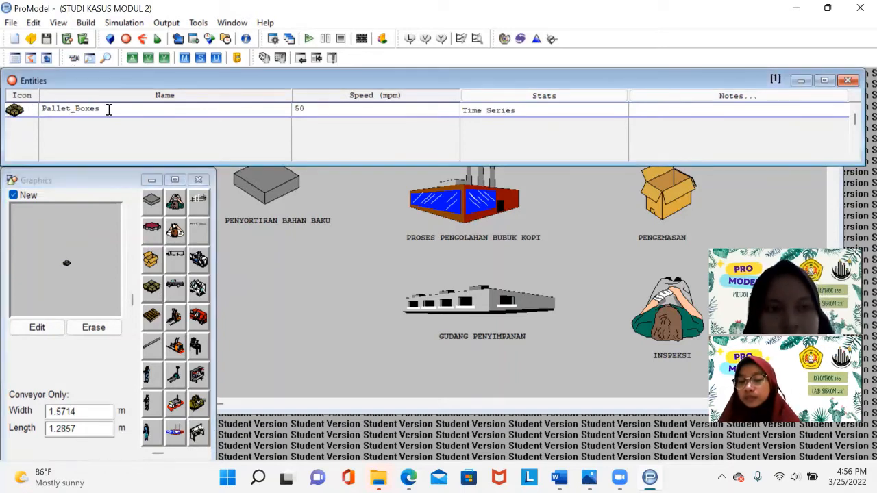
pyautogui.moveTo(108, 109); pyautogui.dragTo(48, 110)
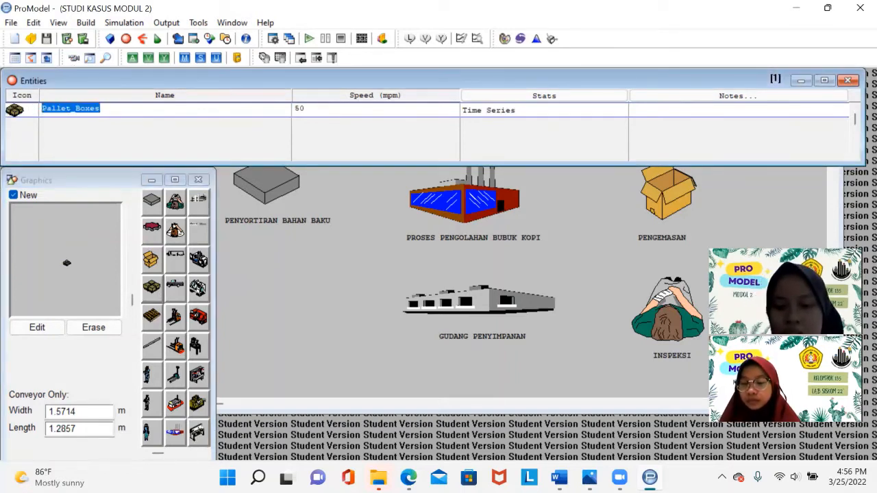
pyautogui.write('KOPI_BUBUK')
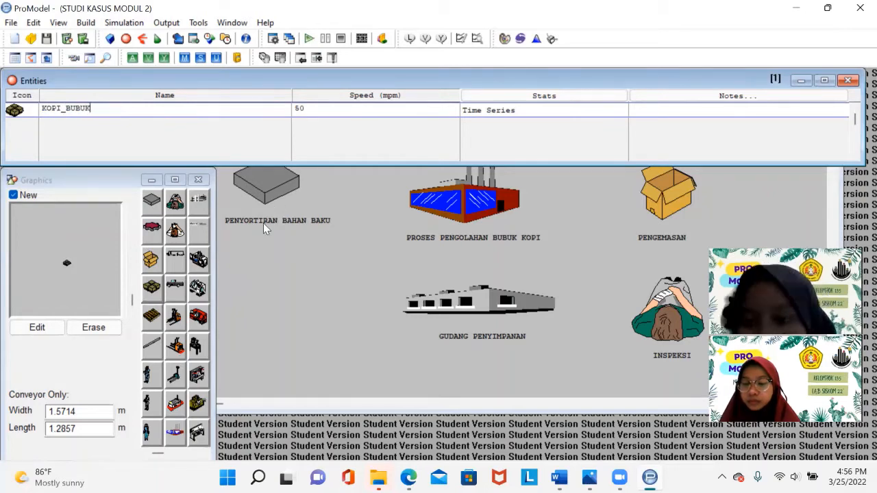
# - Open the arrivals table and add an arrival of KOPI_BUBUK at the Raw_Material location
pyautogui.click(87, 26)
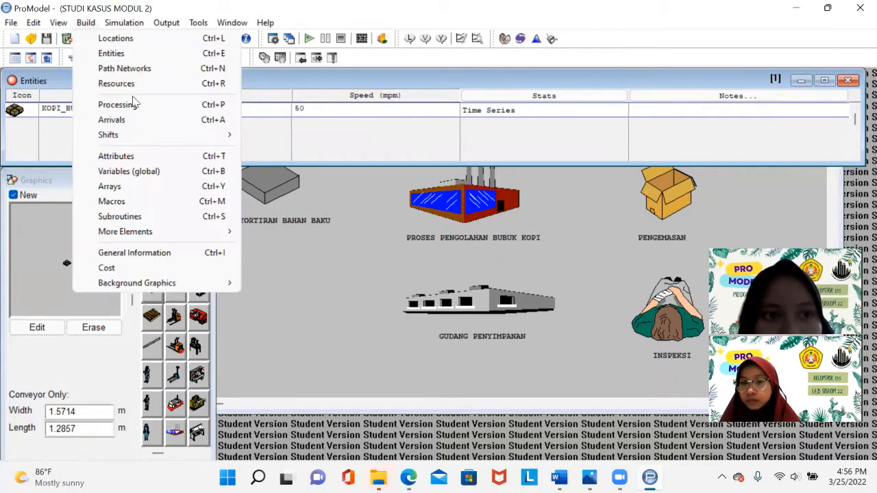
pyautogui.click(138, 122)
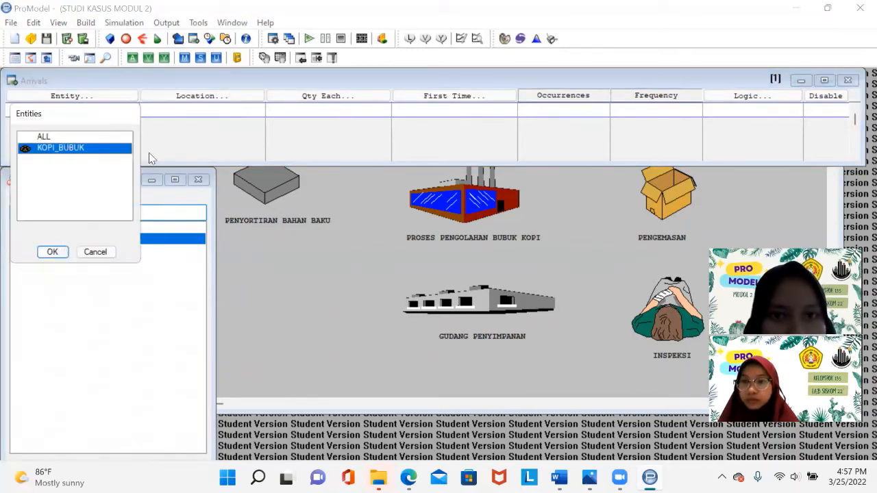
pyautogui.press('Return')
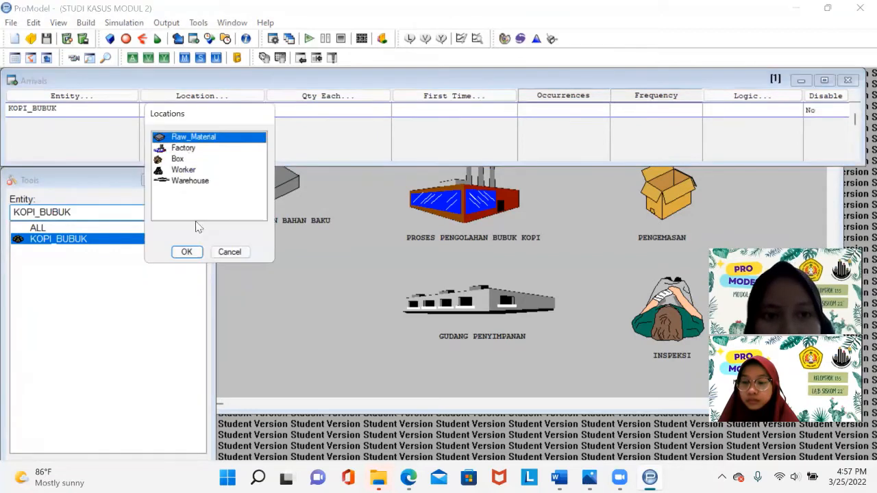
pyautogui.press('Return')
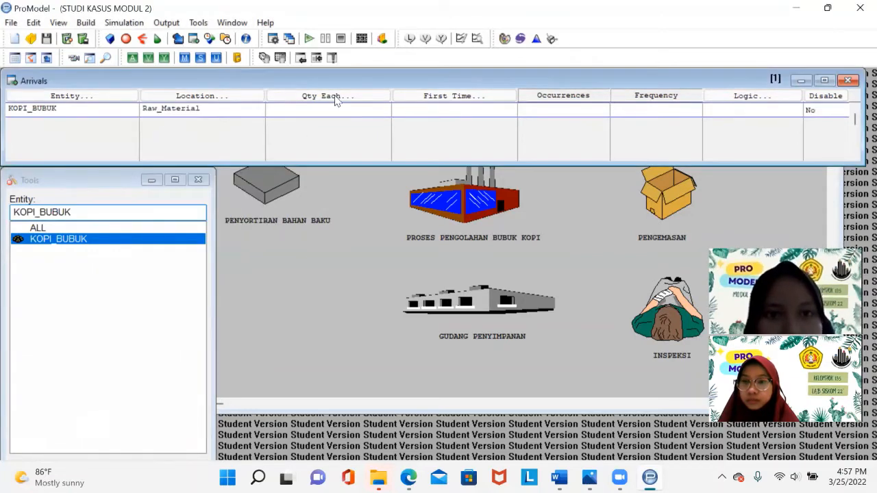
# - Replace the arrival's location with a new location named PENYORTIRAN_BAHAN_BAKU, agreeing to append it
pyautogui.click(205, 108)
pyautogui.moveTo(206, 108); pyautogui.dragTo(130, 110)
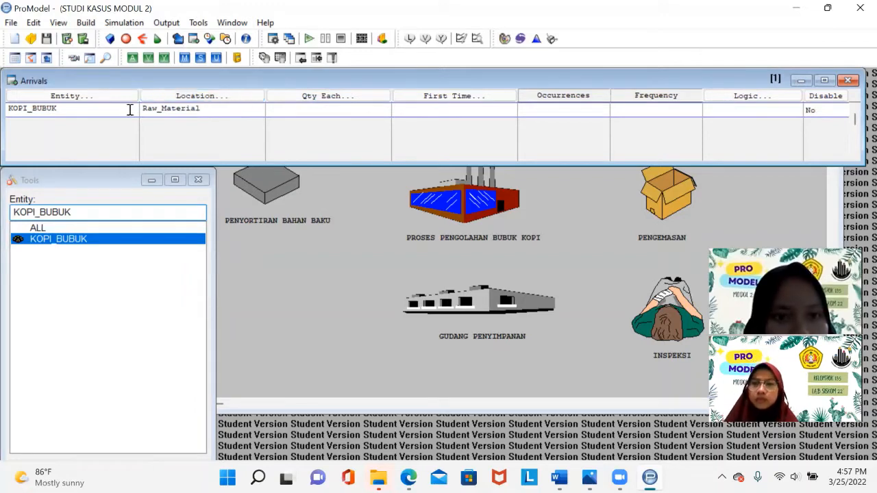
pyautogui.click(196, 96)
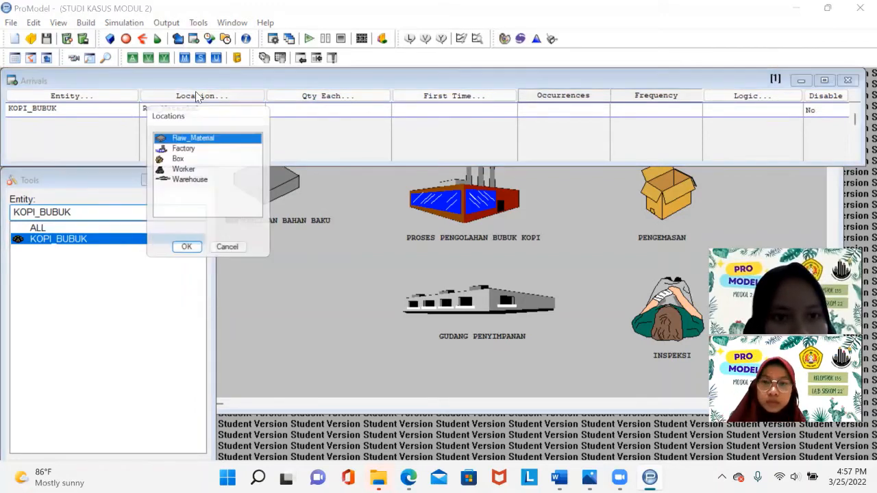
pyautogui.click(186, 252)
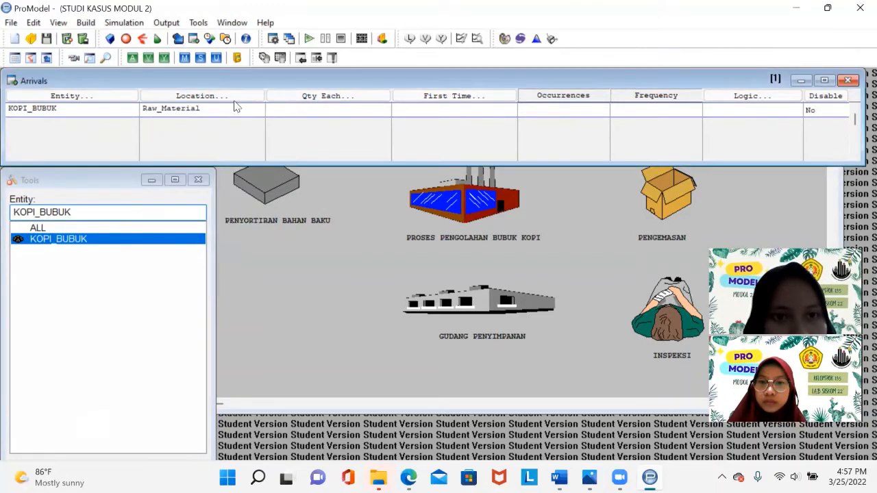
pyautogui.press('BackSpace')
pyautogui.press('BackSpace')
pyautogui.press('BackSpace')
pyautogui.press('BackSpace')
pyautogui.press('BackSpace')
pyautogui.press('BackSpace')
pyautogui.press('BackSpace')
pyautogui.press('BackSpace')
pyautogui.press('BackSpace')
pyautogui.press('BackSpace')
pyautogui.press('BackSpace')
pyautogui.press('BackSpace')
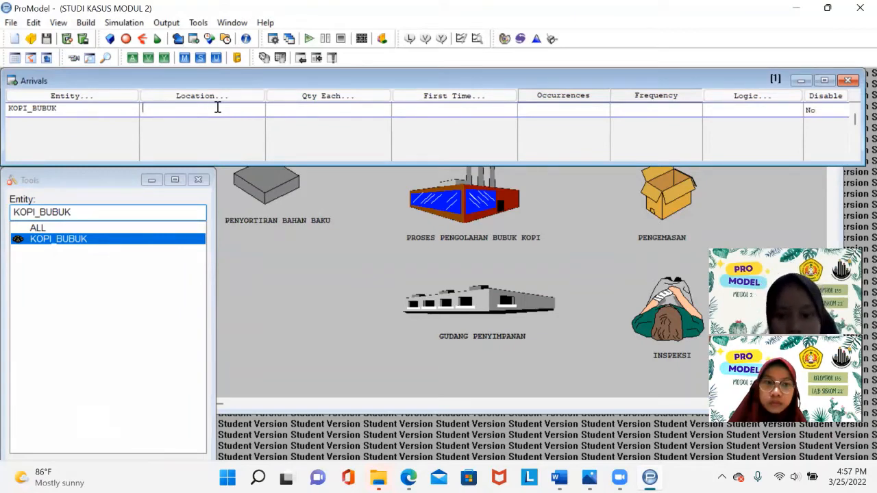
pyautogui.write('PENYORTIR')
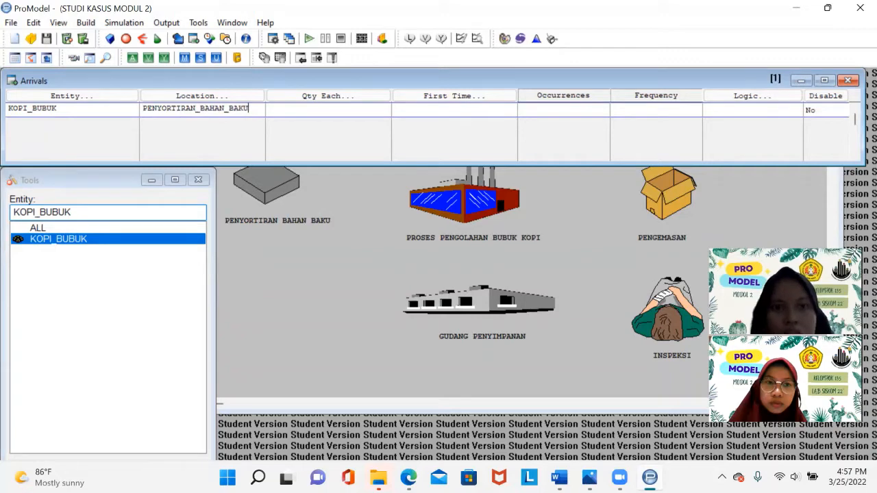
pyautogui.write('AN_BAHAN_BAKU')
pyautogui.click(344, 111)
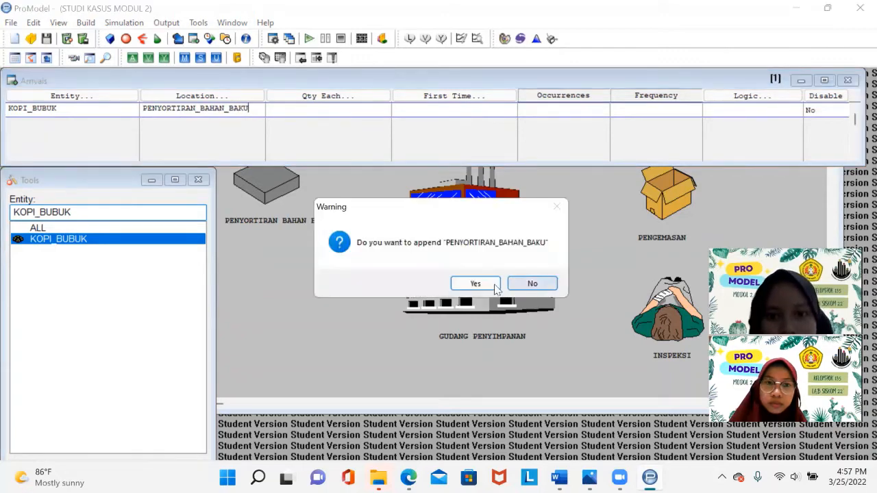
pyautogui.click(475, 283)
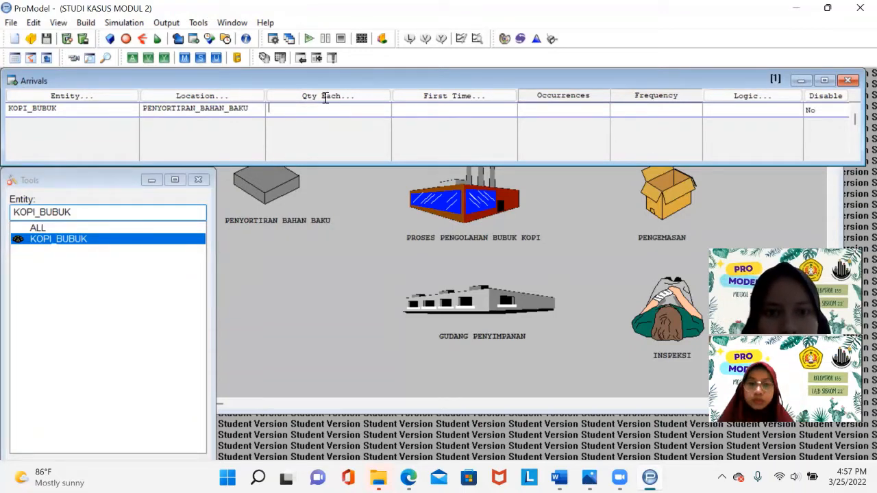
# - Set the first arrival's quantity each to 1 and its occurrences to INF
pyautogui.click(326, 97)
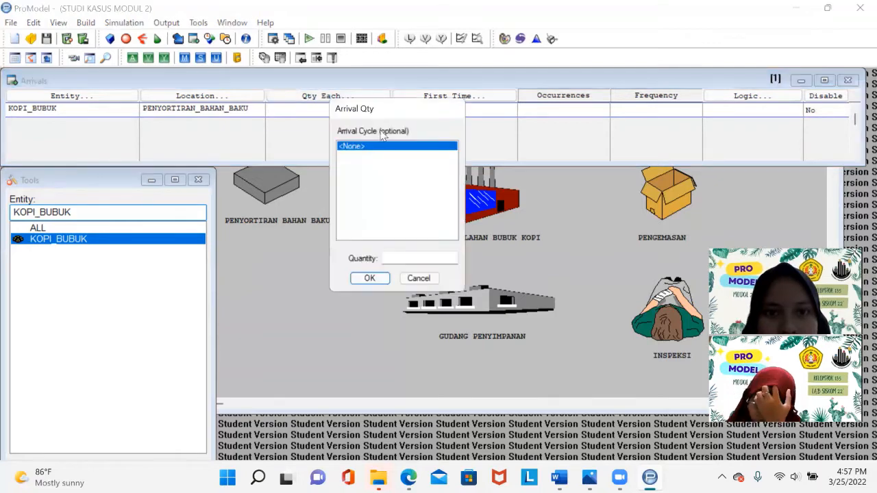
pyautogui.click(361, 278)
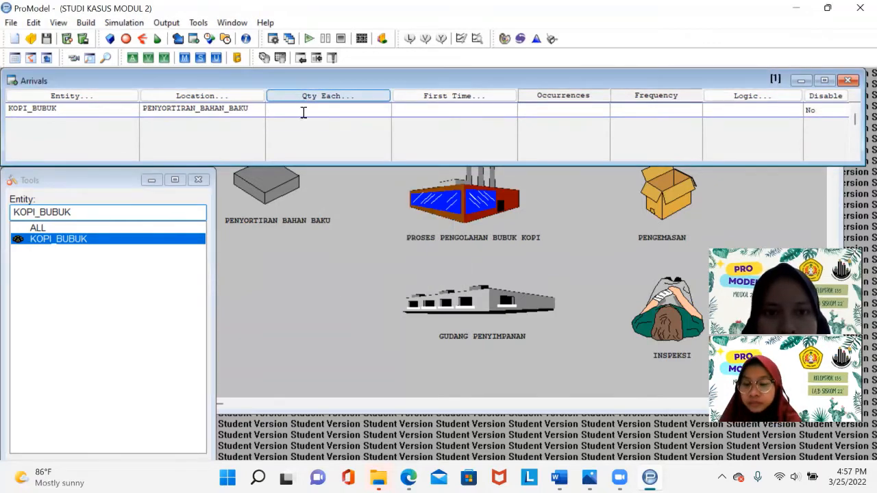
pyautogui.click(303, 112)
pyautogui.write('1')
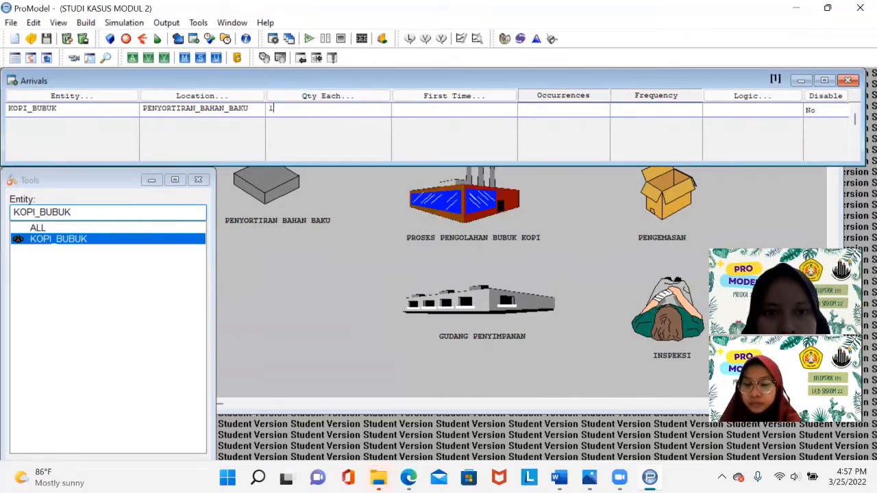
pyautogui.click(594, 109)
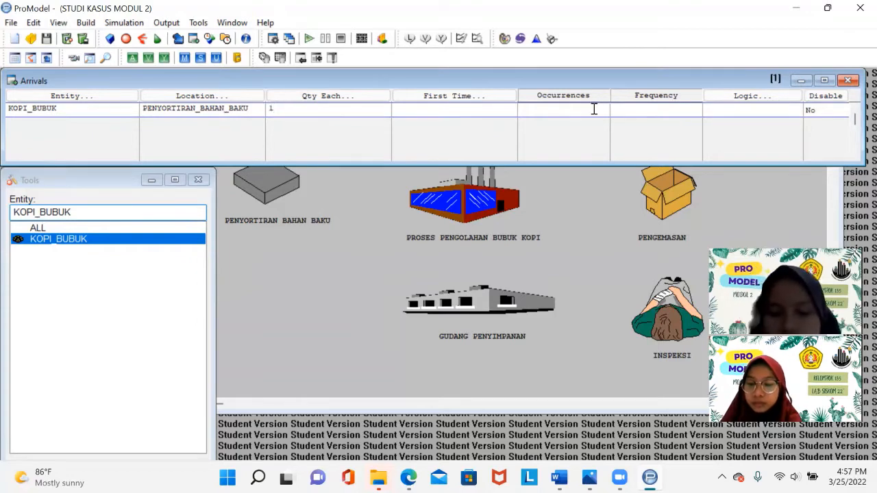
pyautogui.write('INF')
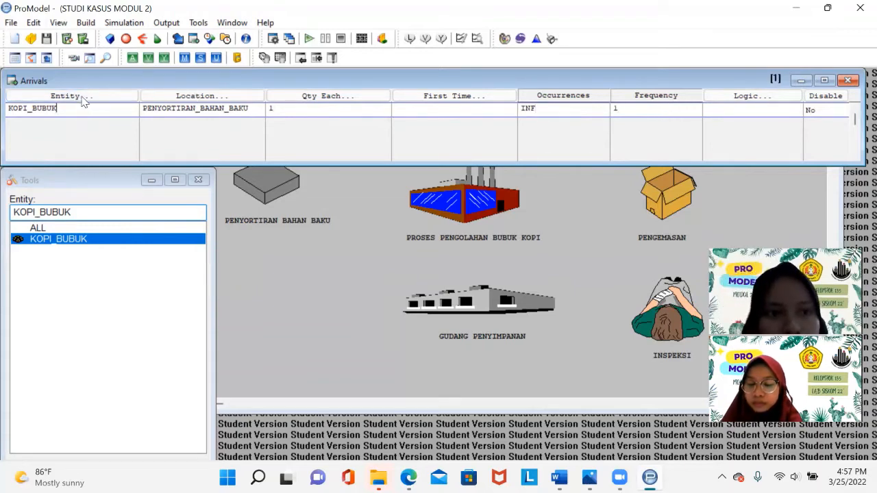
pyautogui.press('Return')
pyautogui.click(82, 100)
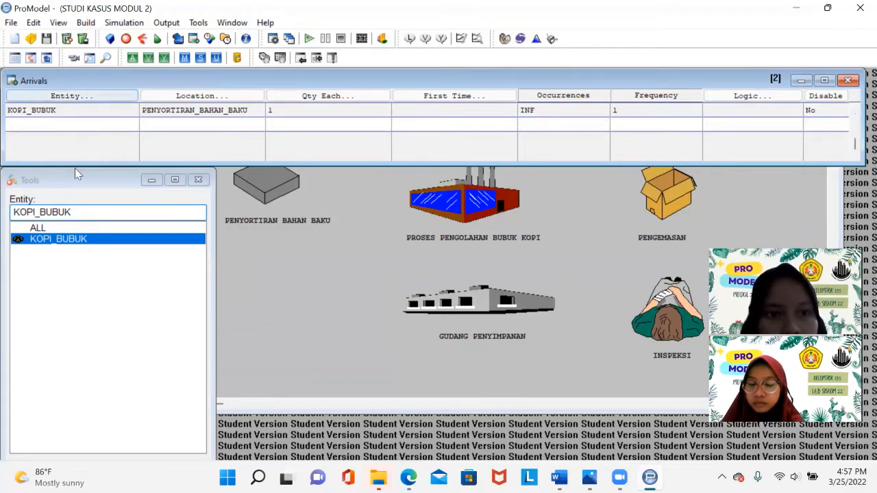
# - Add a second KOPI_BUBUK arrival row with Factory as its location
pyautogui.doubleClick(74, 163)
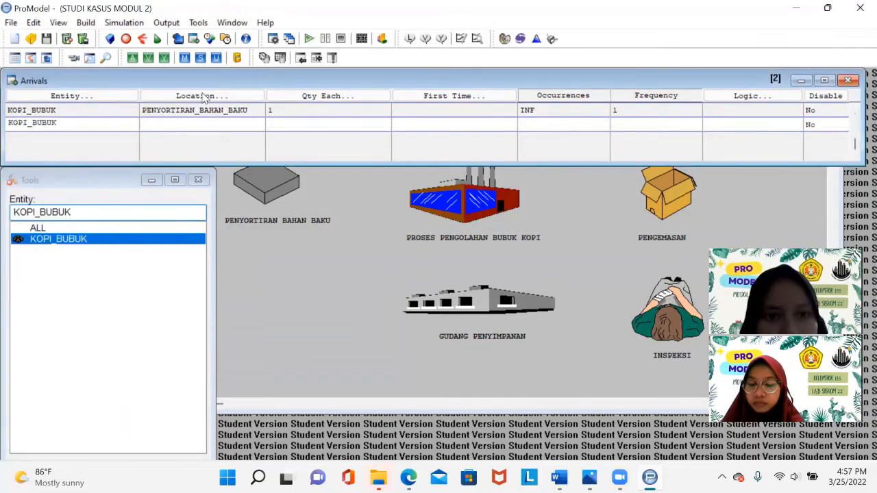
pyautogui.click(204, 98)
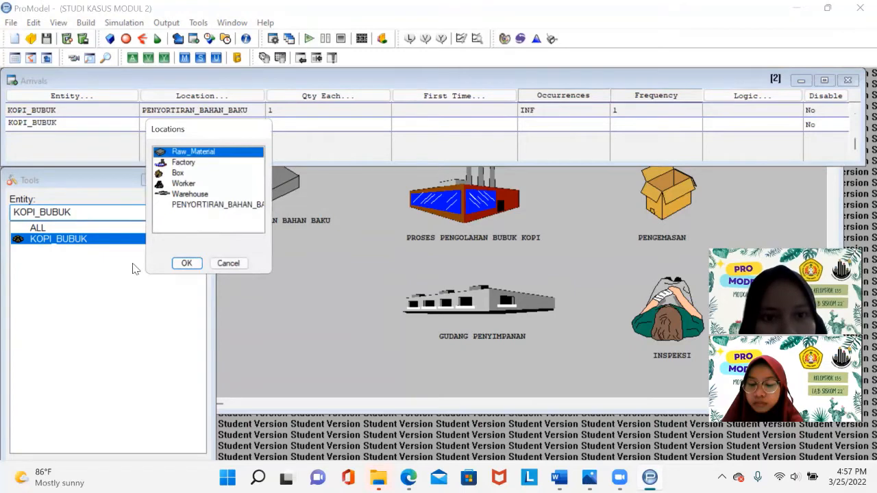
pyautogui.click(185, 163)
pyautogui.click(195, 270)
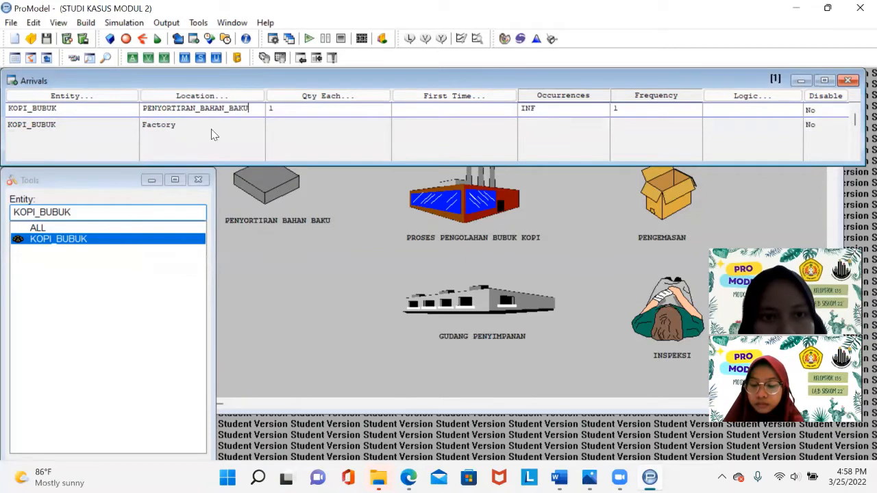
# - Set the first arrival's location back to Raw_Material
pyautogui.click(213, 134)
pyautogui.click(208, 141)
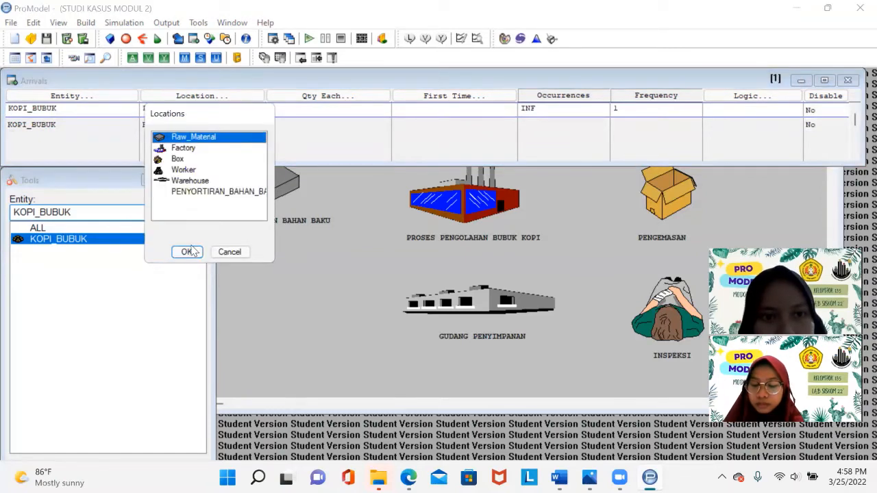
pyautogui.click(268, 128)
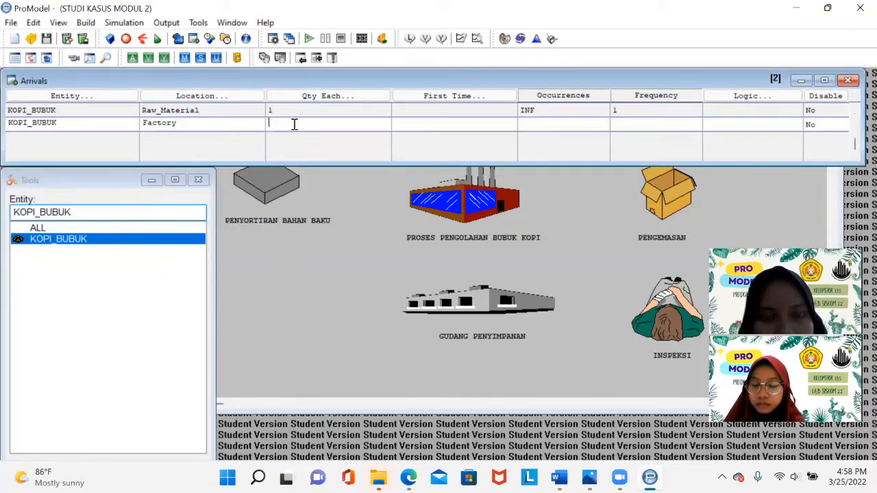
# - Give the Factory arrival a quantity each of 1, occurrences INF and frequency 1
pyautogui.write('1')
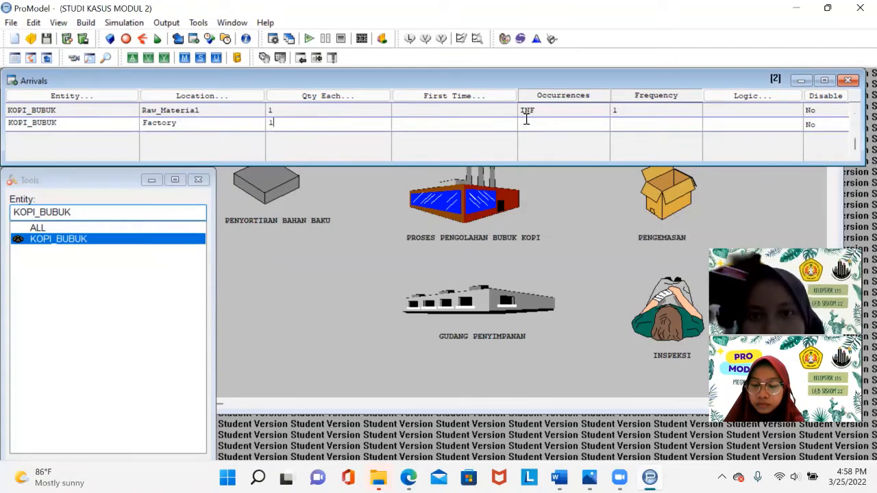
pyautogui.click(541, 122)
pyautogui.write('INF')
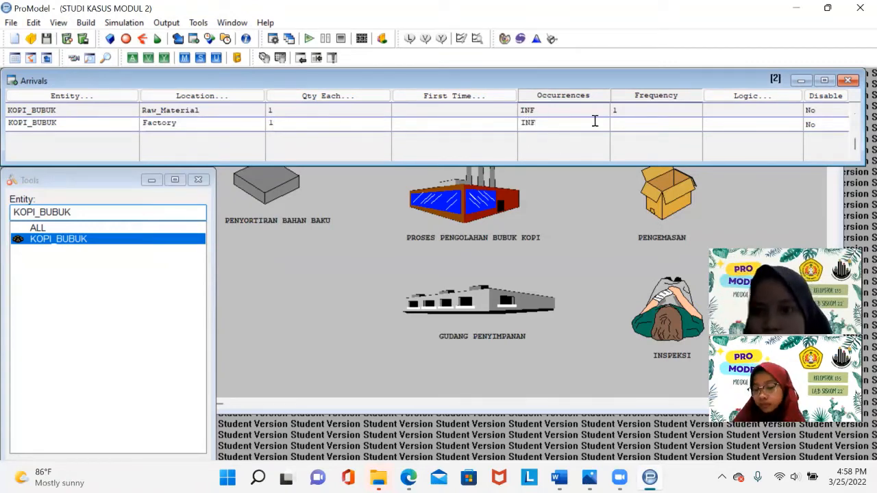
pyautogui.click(618, 123)
pyautogui.write('1')
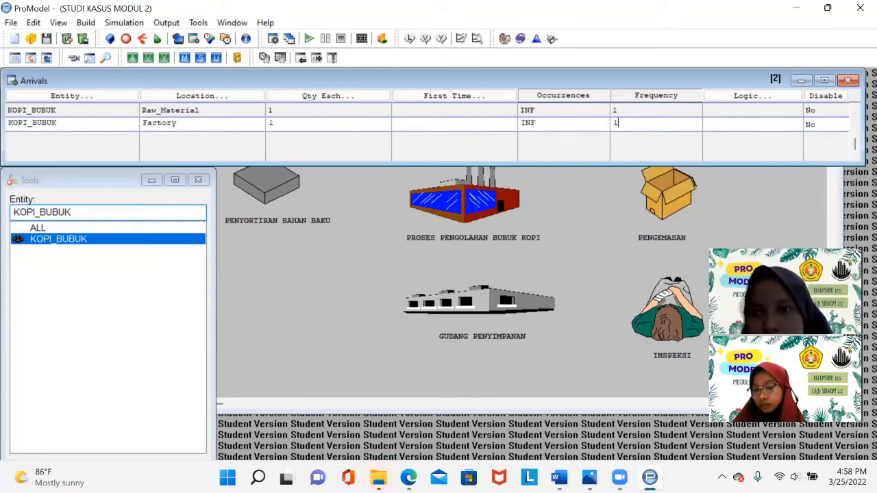
# - Add a third KOPI_BUBUK arrival row with Box as its location
pyautogui.click(71, 134)
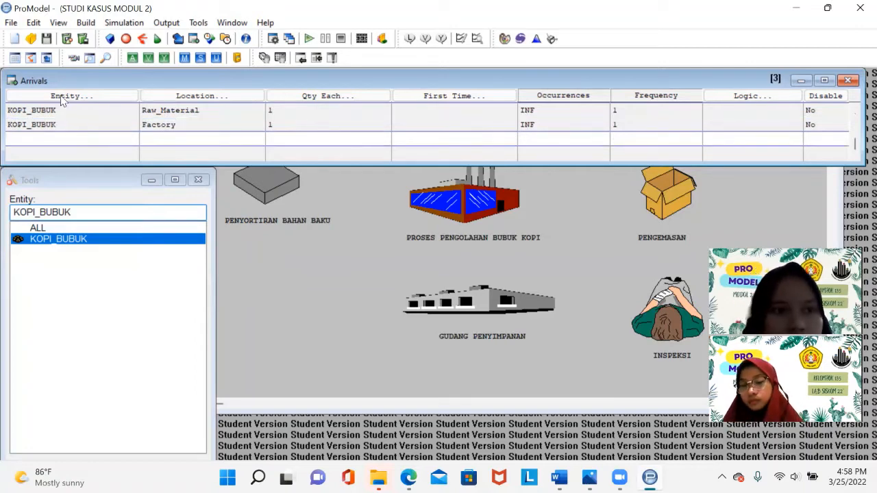
pyautogui.click(62, 97)
pyautogui.press('Return')
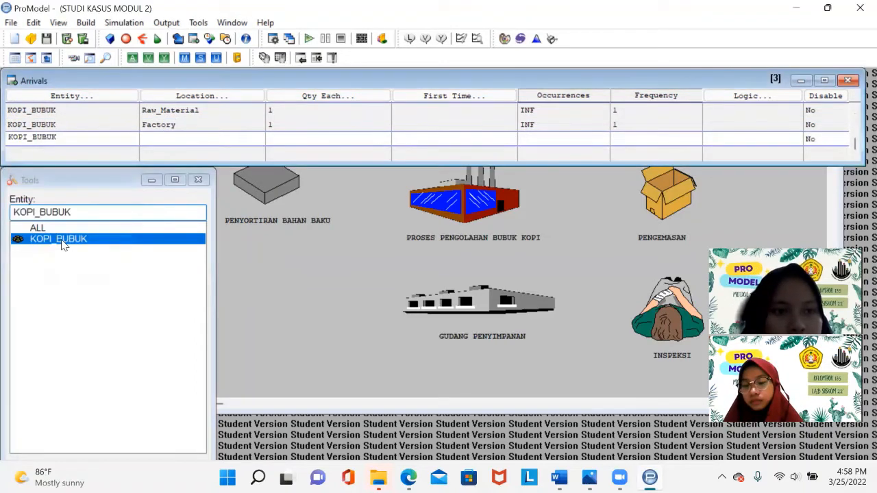
pyautogui.click(183, 96)
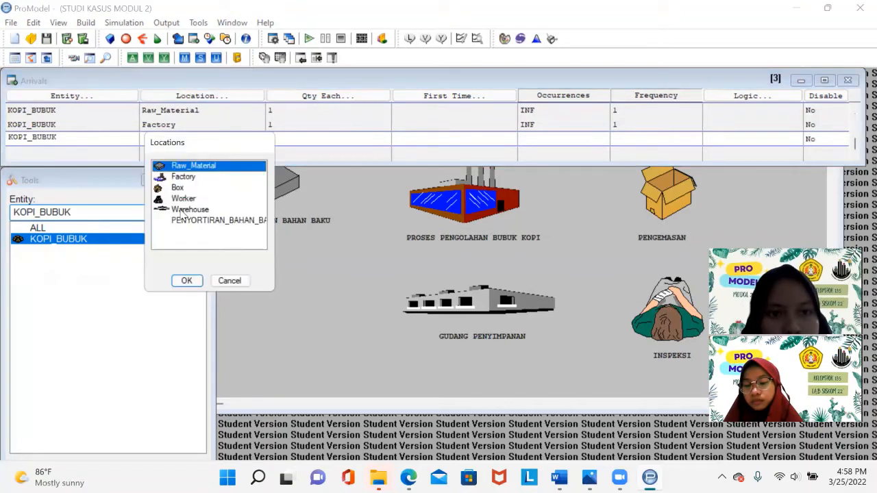
pyautogui.click(184, 198)
pyautogui.click(178, 188)
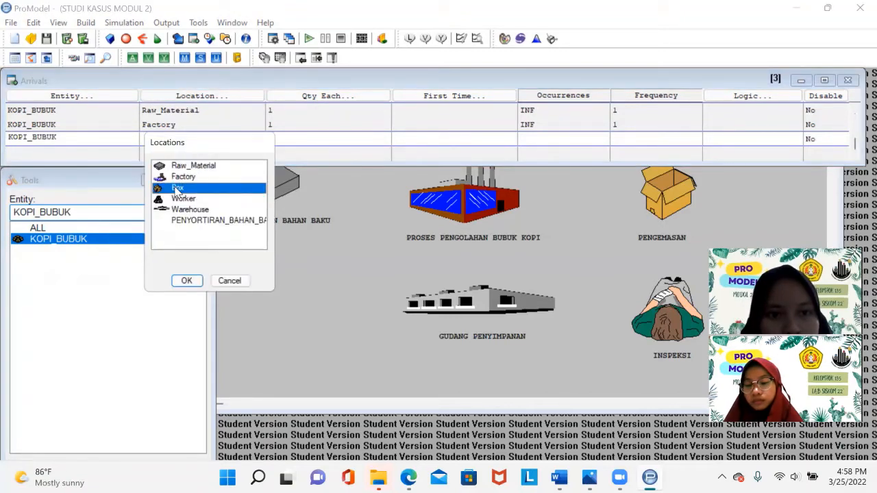
pyautogui.click(186, 282)
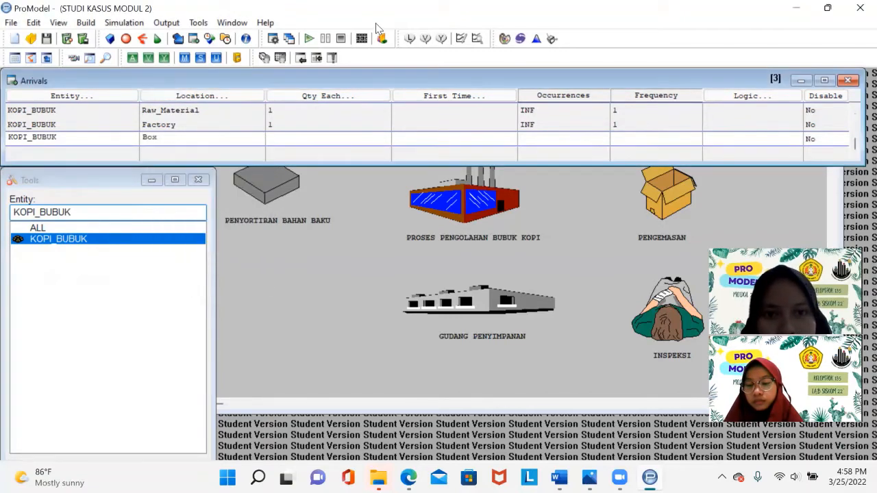
# - Give the Box arrival a quantity each of 1, occurrences INF and frequency 1
pyautogui.click(337, 135)
pyautogui.write('1')
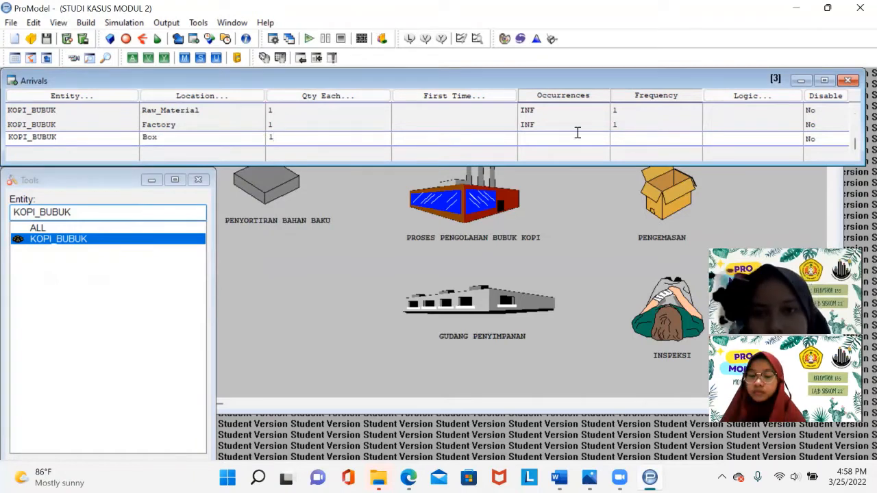
pyautogui.click(556, 140)
pyautogui.write('INF')
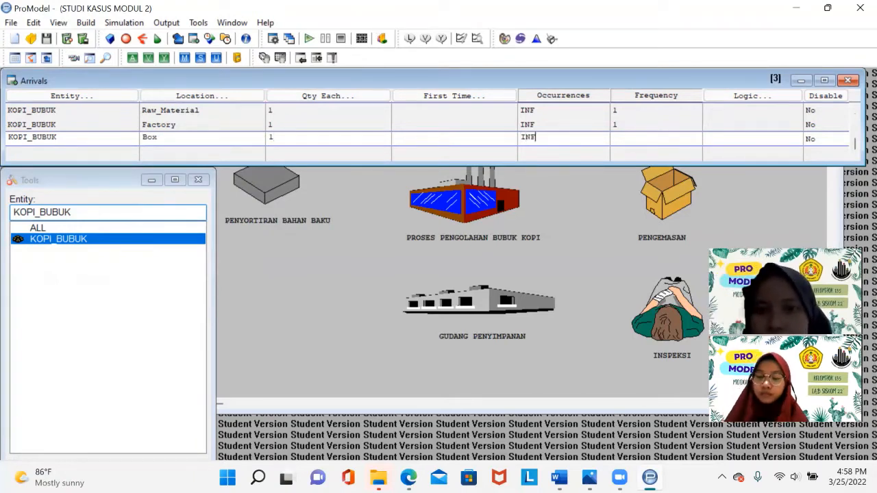
pyautogui.click(640, 137)
pyautogui.write('1')
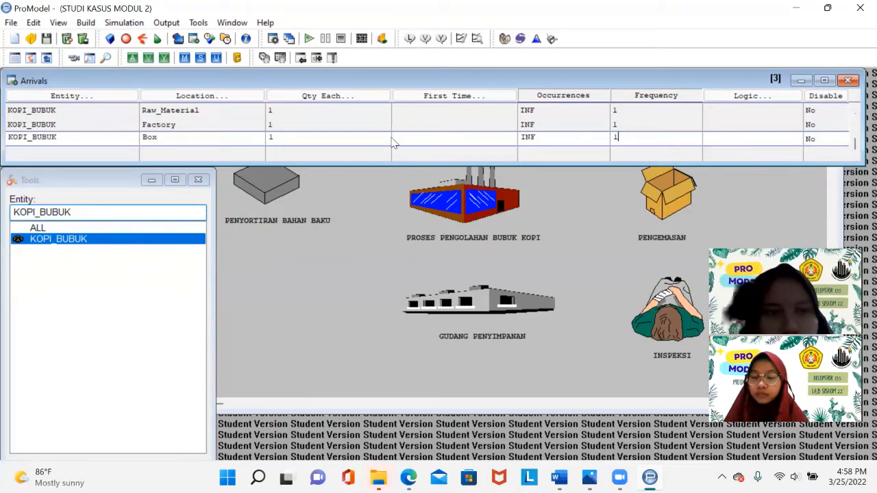
# - Add a fourth KOPI_BUBUK arrival row with Worker as its location
pyautogui.click(126, 149)
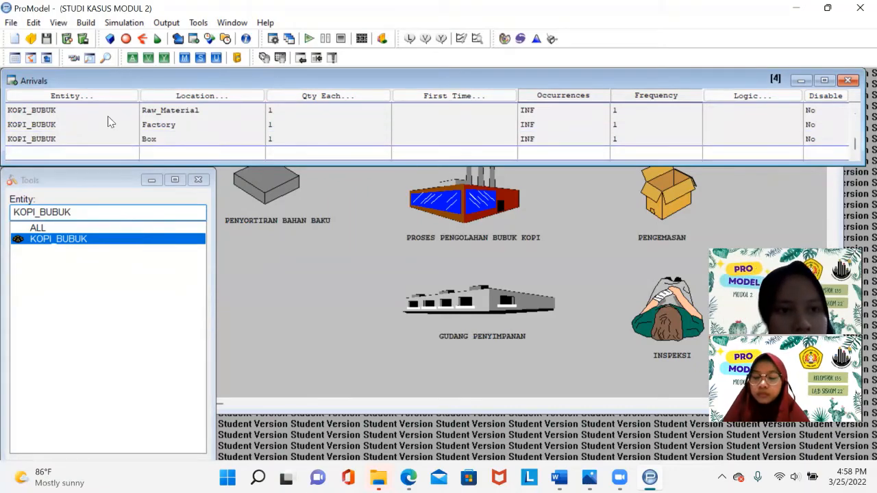
pyautogui.click(96, 98)
pyautogui.press('Return')
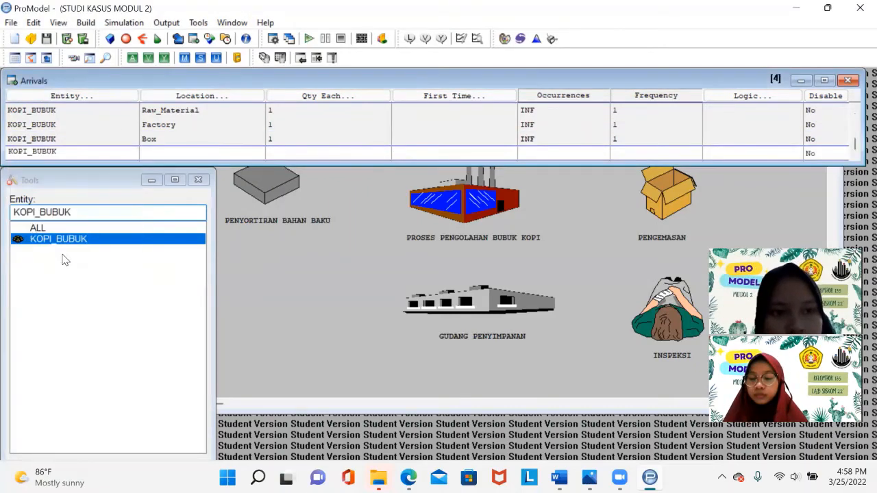
pyautogui.click(178, 152)
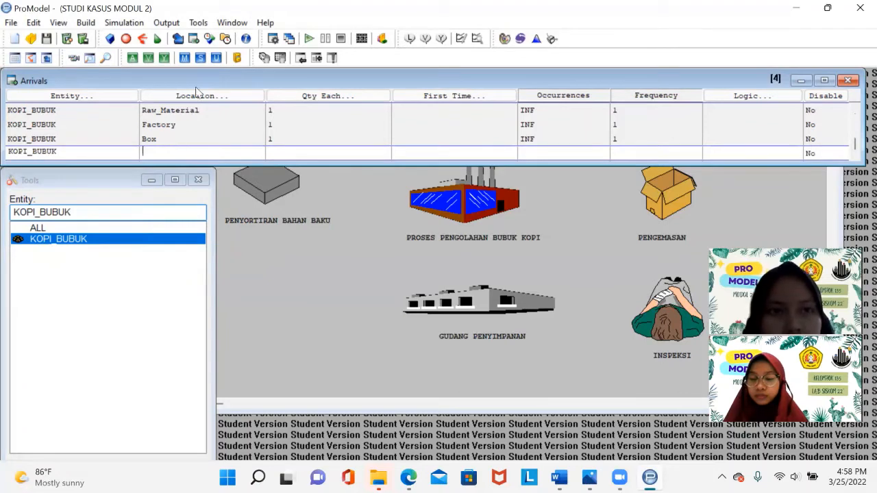
pyautogui.click(203, 94)
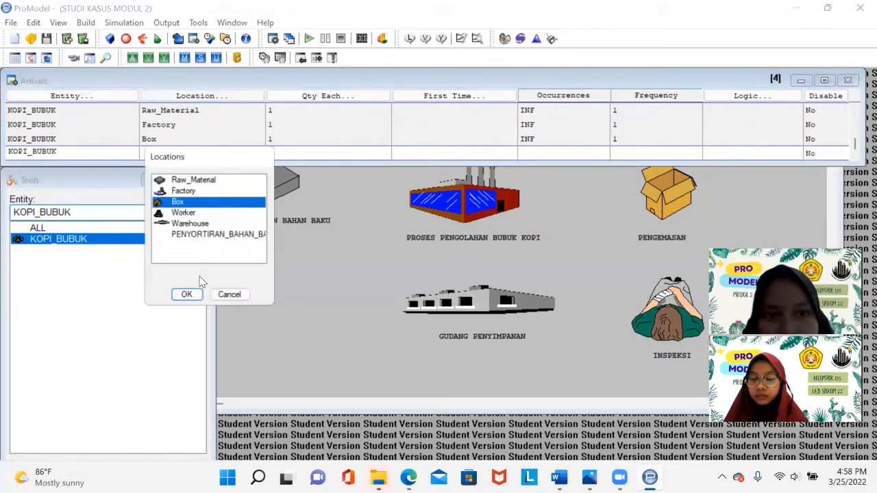
pyautogui.click(182, 213)
pyautogui.press('Return')
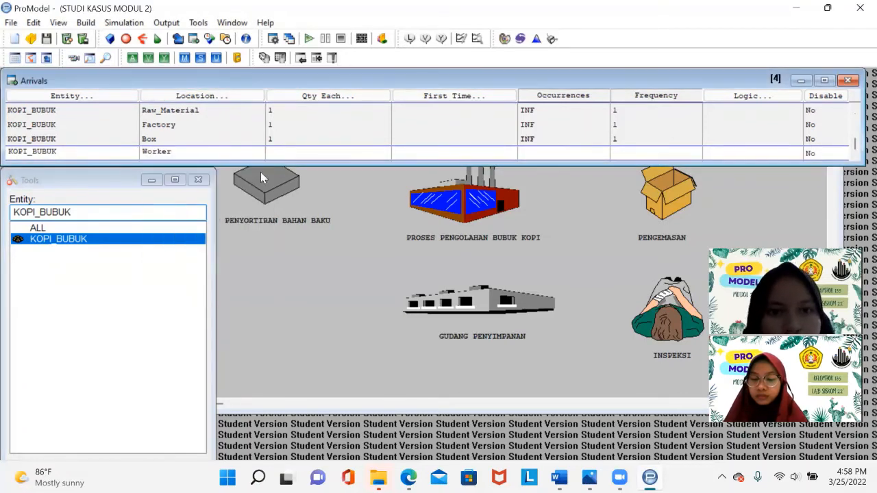
# - Give the Worker arrival a quantity each of 1, occurrences INF and frequency 1
pyautogui.click(310, 153)
pyautogui.write('1')
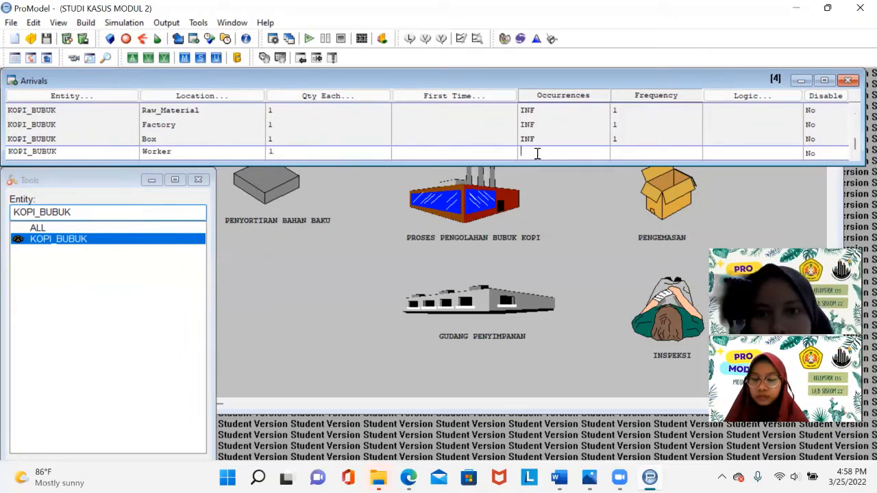
pyautogui.click(623, 146)
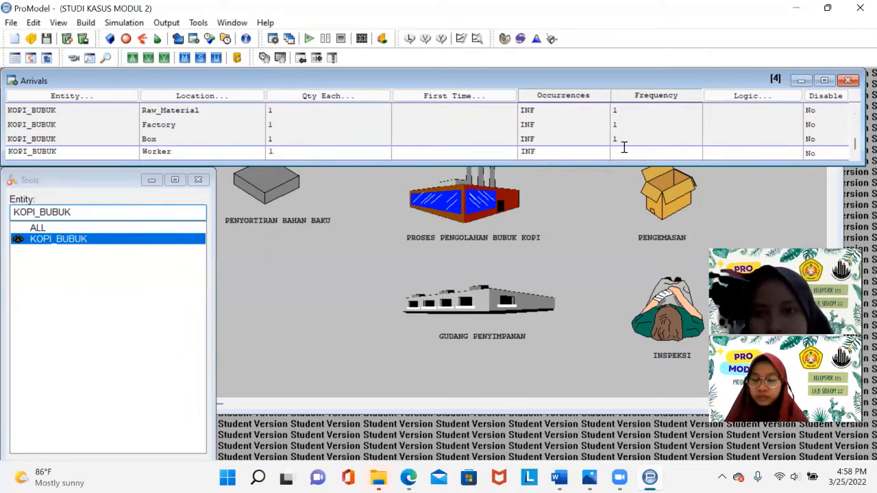
pyautogui.write('1')
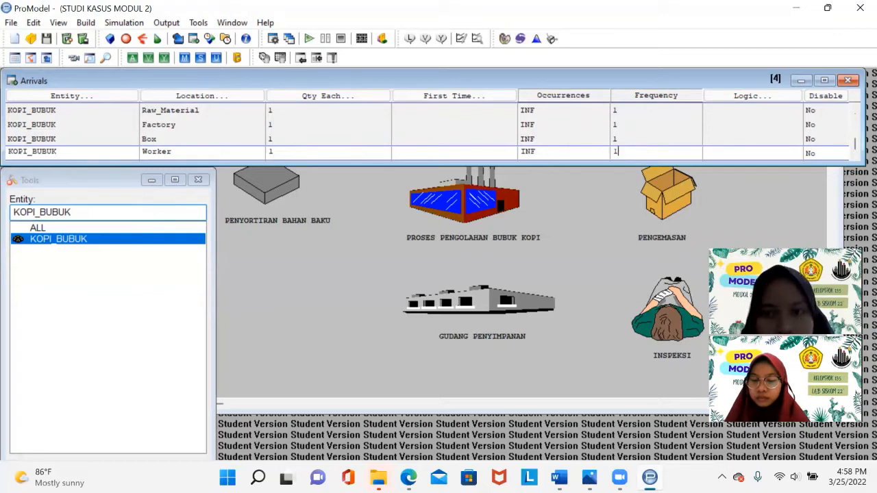
pyautogui.click(106, 152)
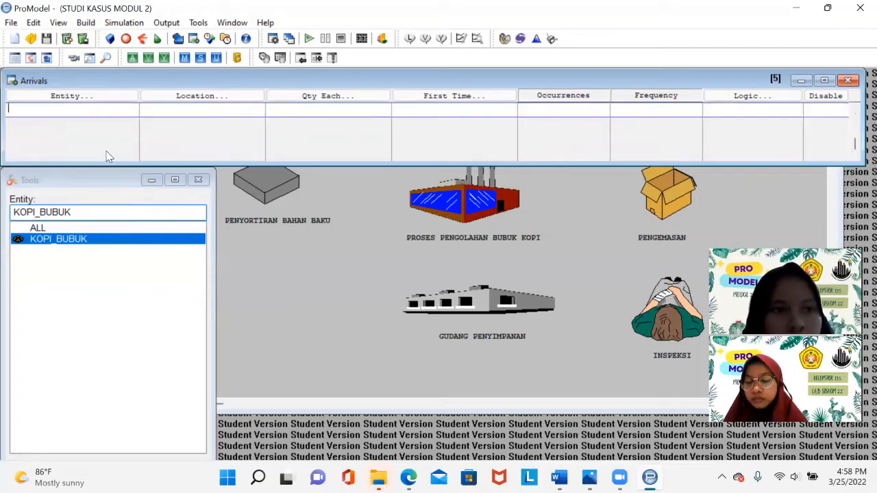
# - Add a fifth KOPI_BUBUK arrival record with Warehouse as its location
pyautogui.click(78, 98)
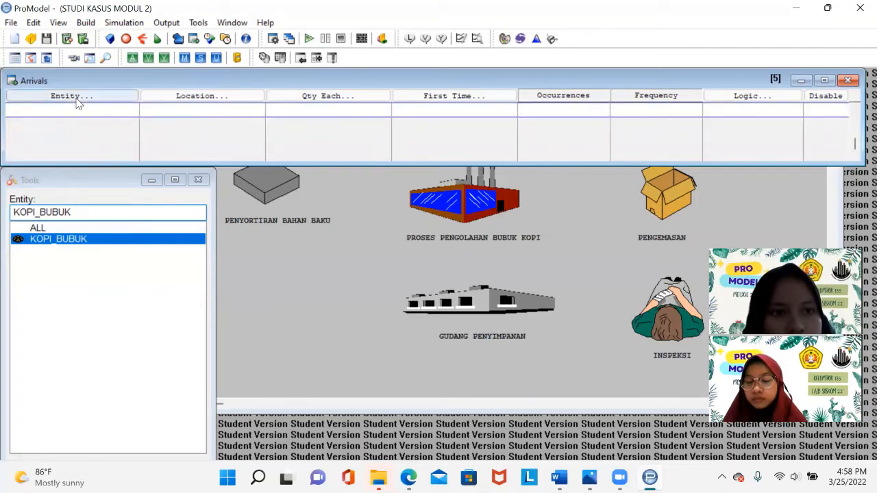
pyautogui.doubleClick(80, 148)
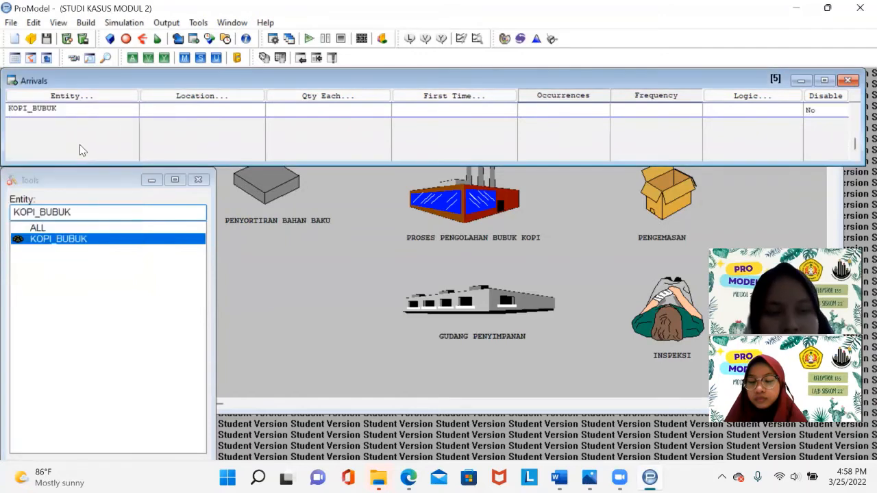
pyautogui.click(228, 100)
pyautogui.click(198, 180)
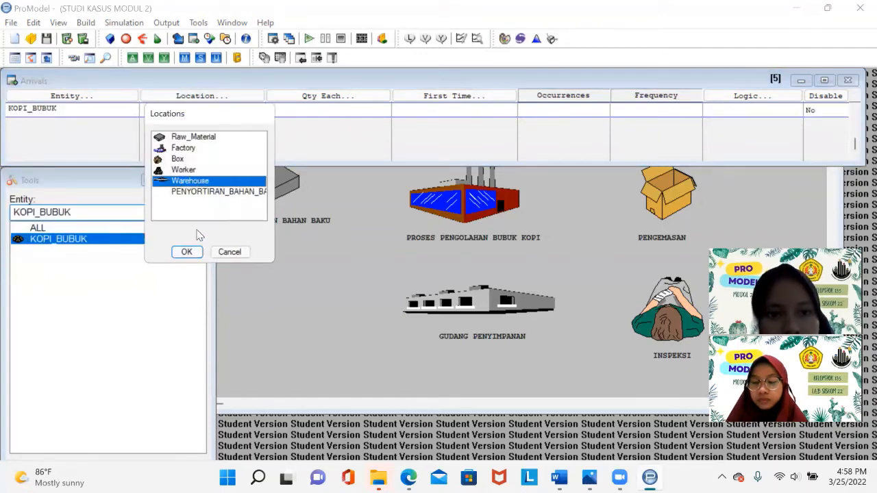
pyautogui.click(192, 253)
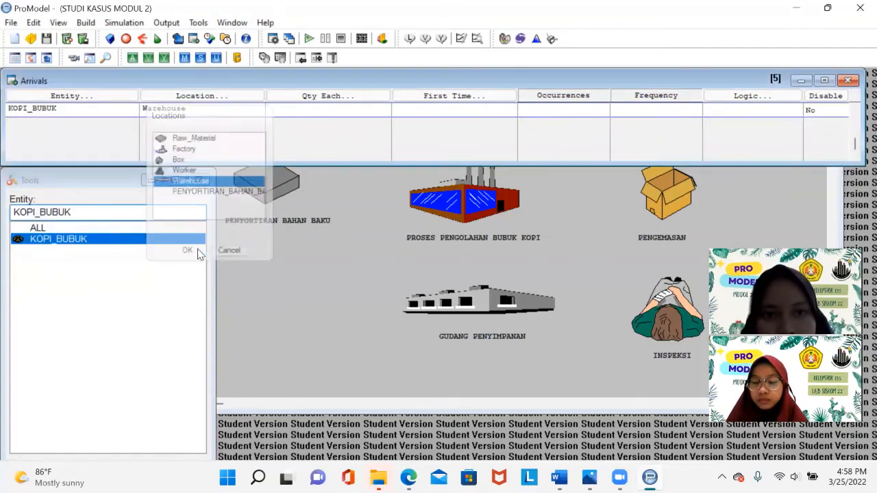
# - Give the Warehouse arrival a quantity each of 1, occurrences INF and frequency 1
pyautogui.click(352, 111)
pyautogui.write('1')
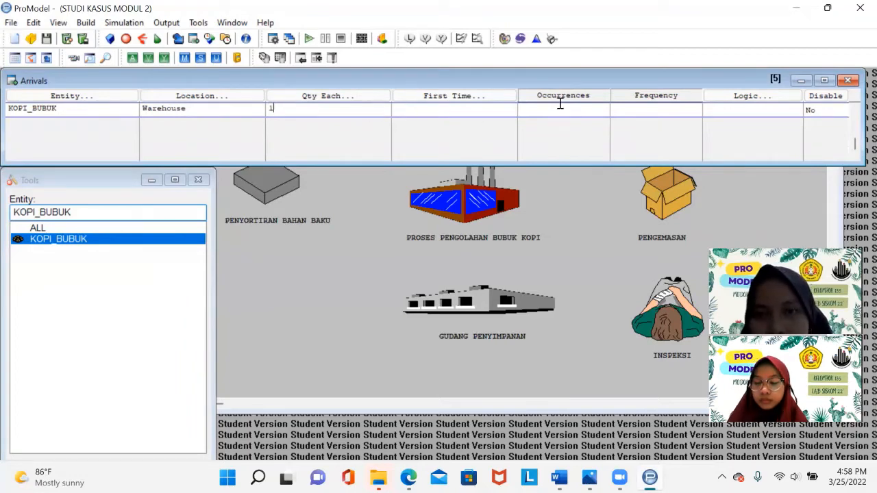
pyautogui.write('INF')
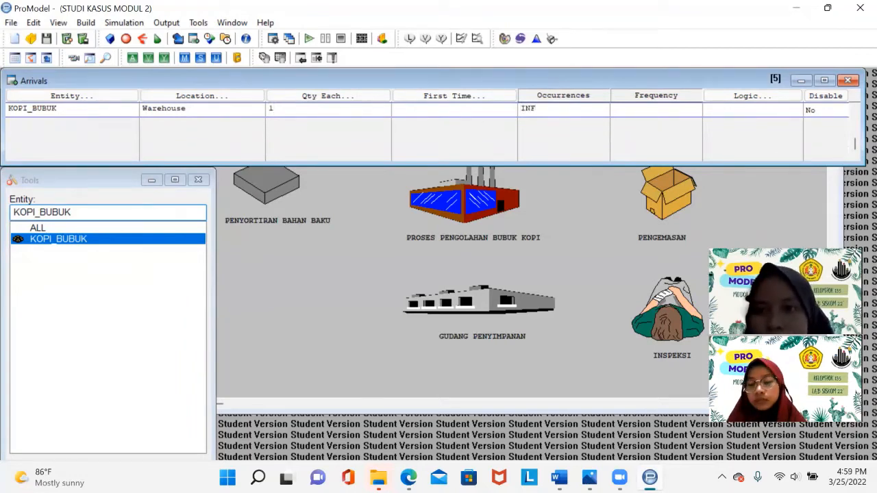
pyautogui.click(642, 108)
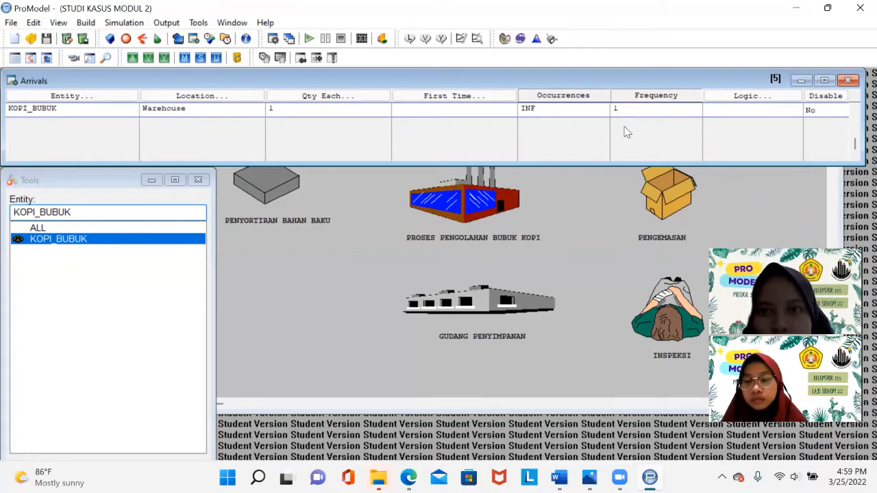
# - Open the processing editor and define a KOPI_BUBUK process at the Raw_Material location
pyautogui.click(83, 22)
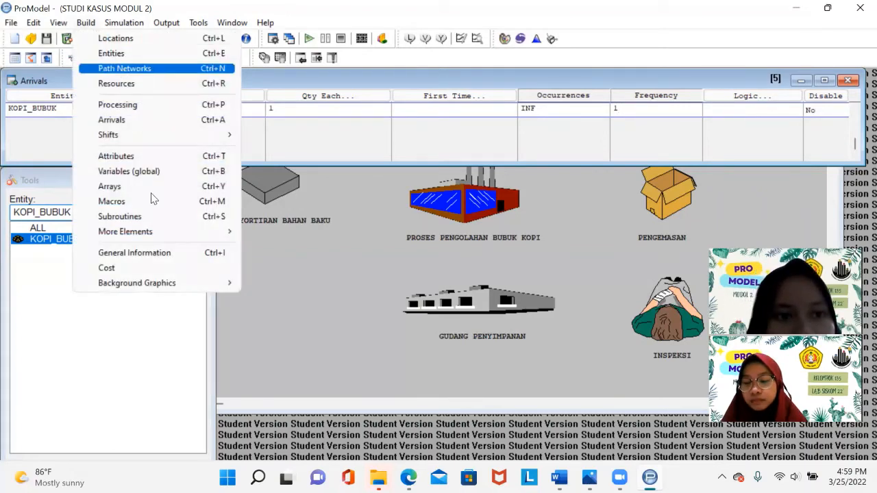
pyautogui.click(130, 105)
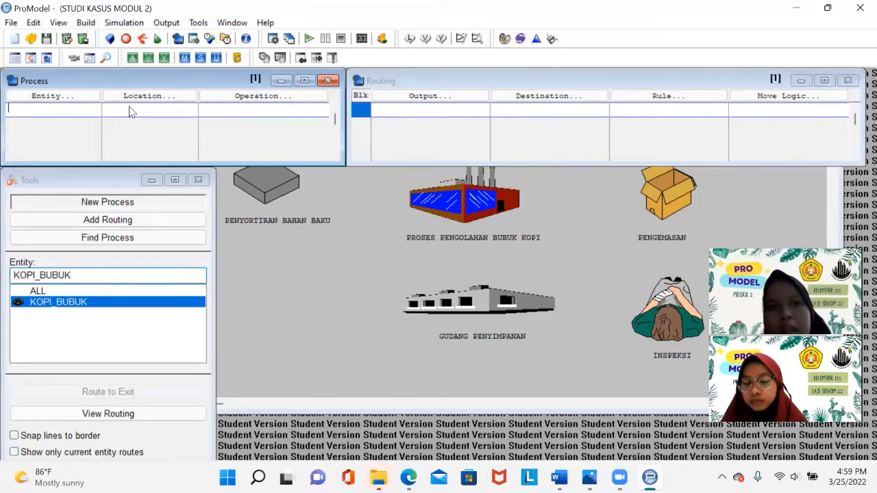
pyautogui.click(62, 102)
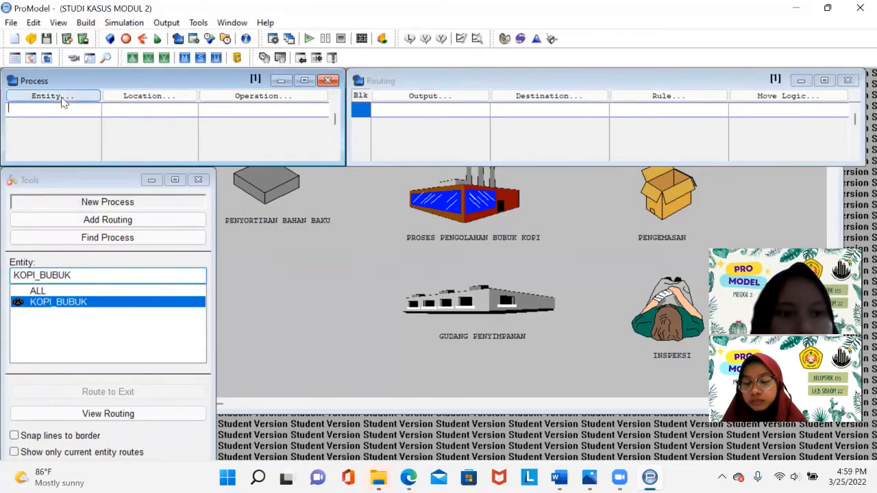
pyautogui.click(54, 97)
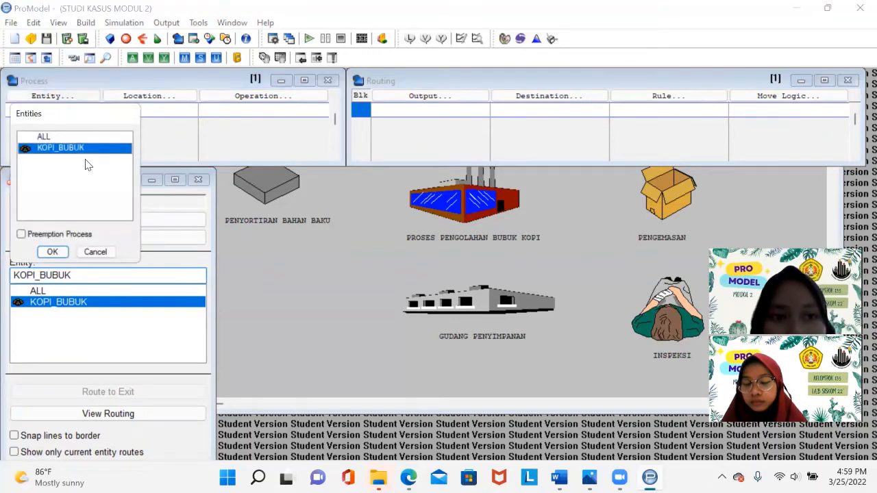
pyautogui.press('Return')
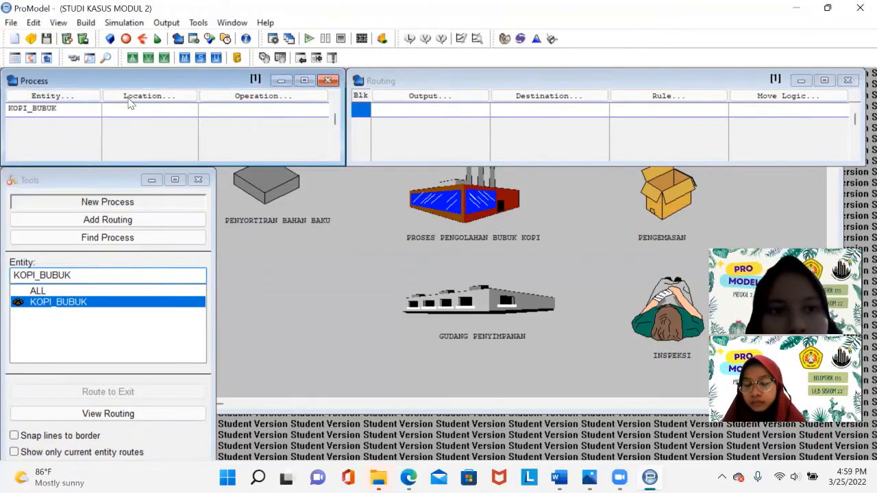
pyautogui.click(164, 99)
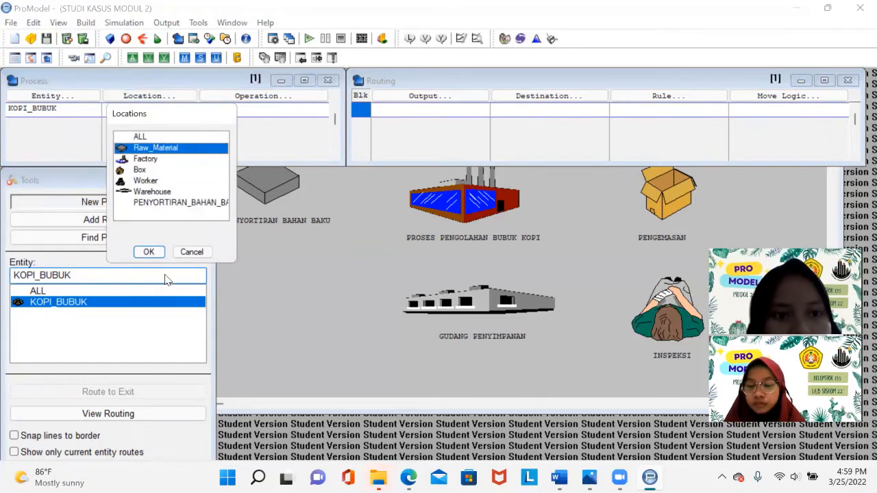
pyautogui.click(149, 252)
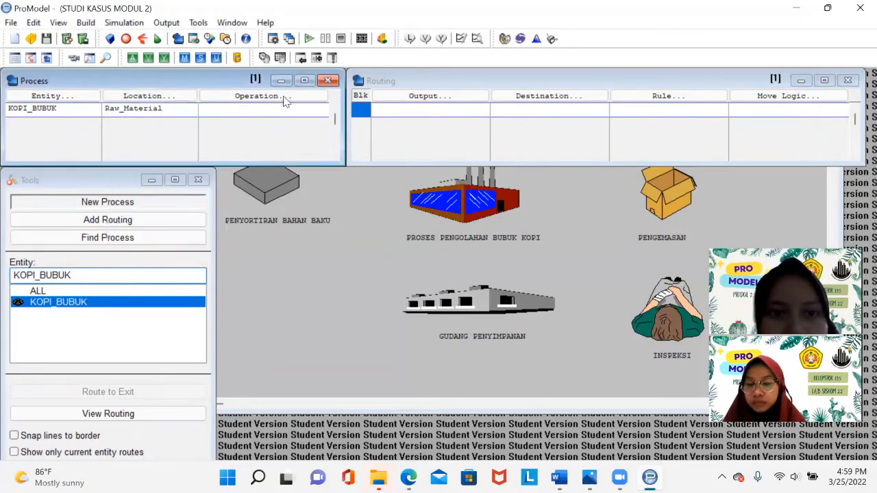
# - Add a routing for the Raw_Material process with KOPI_BUBUK as its output
pyautogui.click(427, 98)
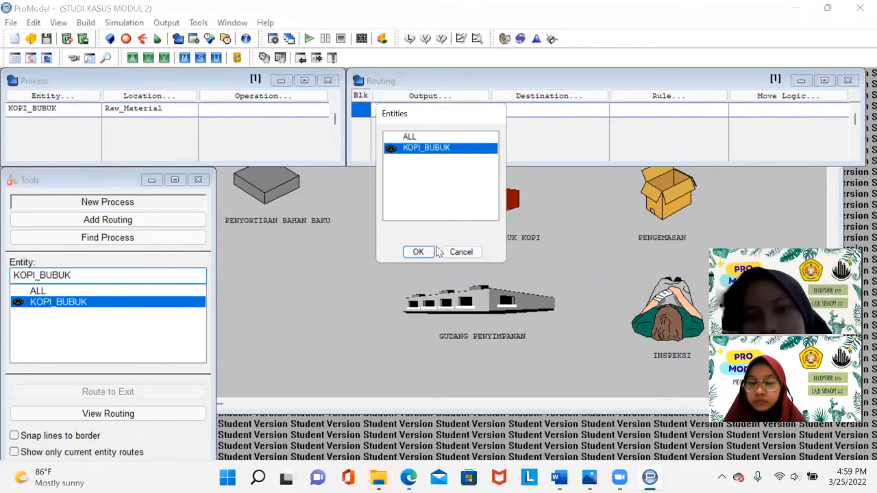
pyautogui.click(460, 252)
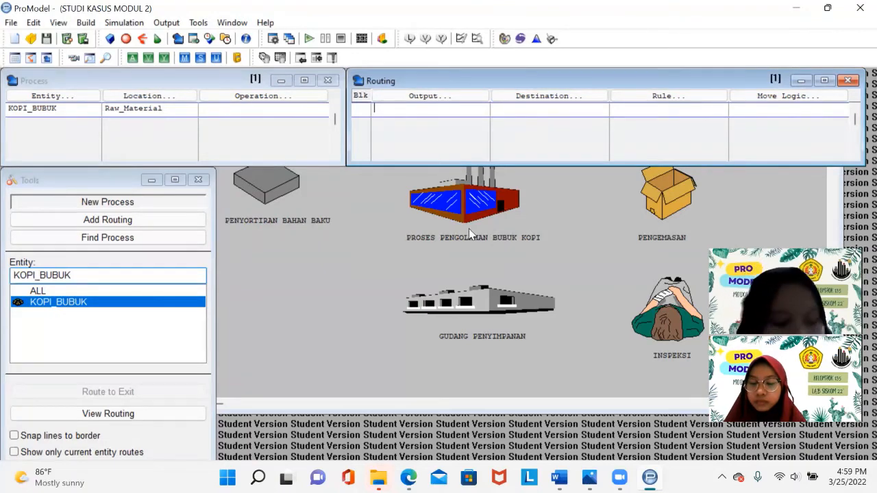
pyautogui.click(452, 99)
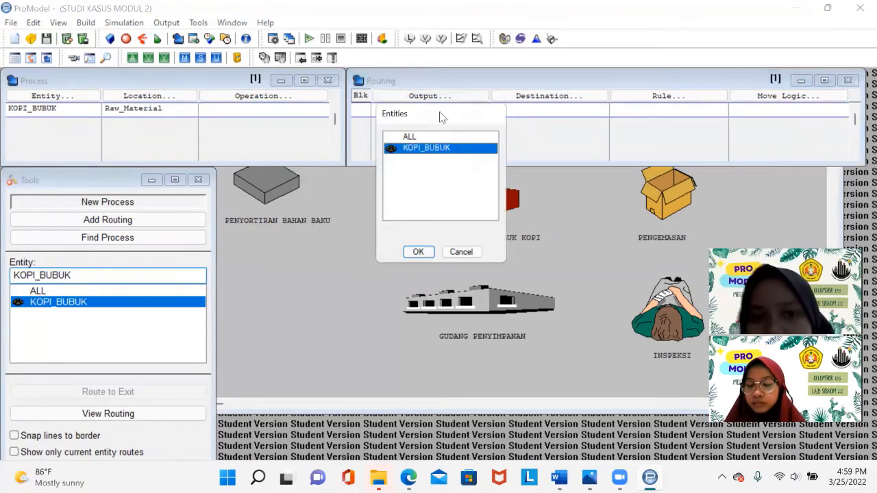
pyautogui.click(418, 251)
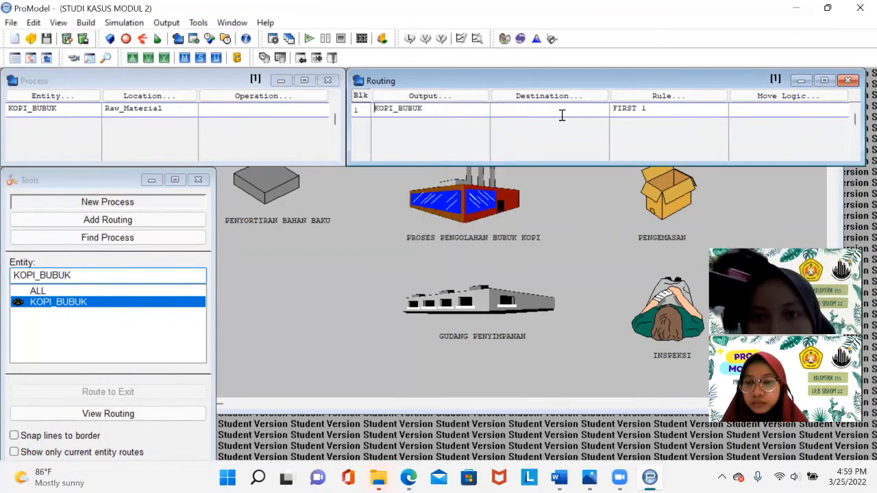
# - Set the routing's destination to Factory and open its move logic editor
pyautogui.click(551, 100)
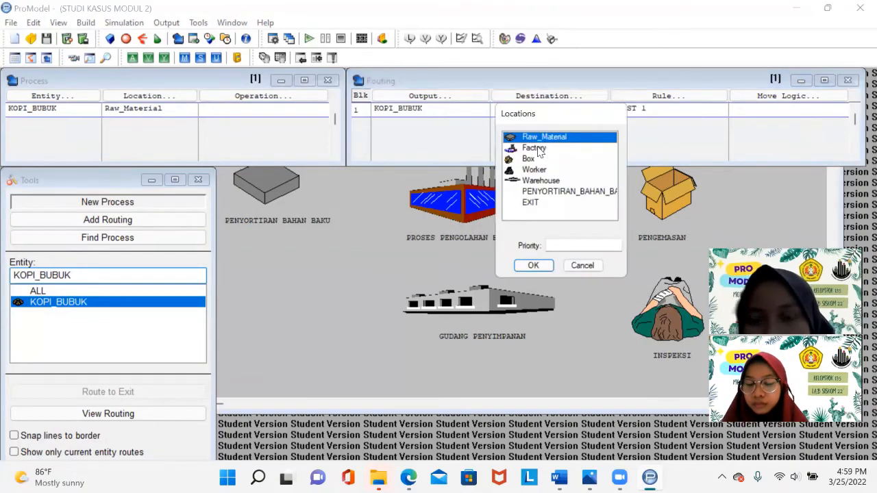
pyautogui.click(537, 149)
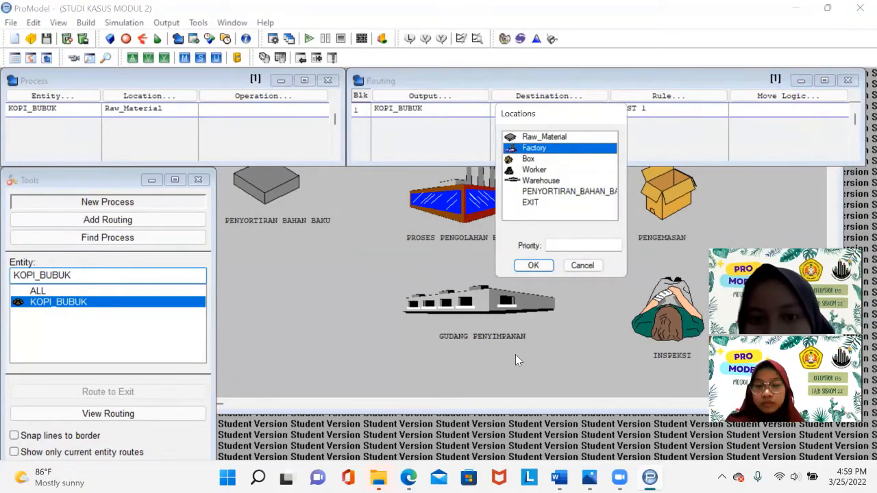
pyautogui.click(532, 268)
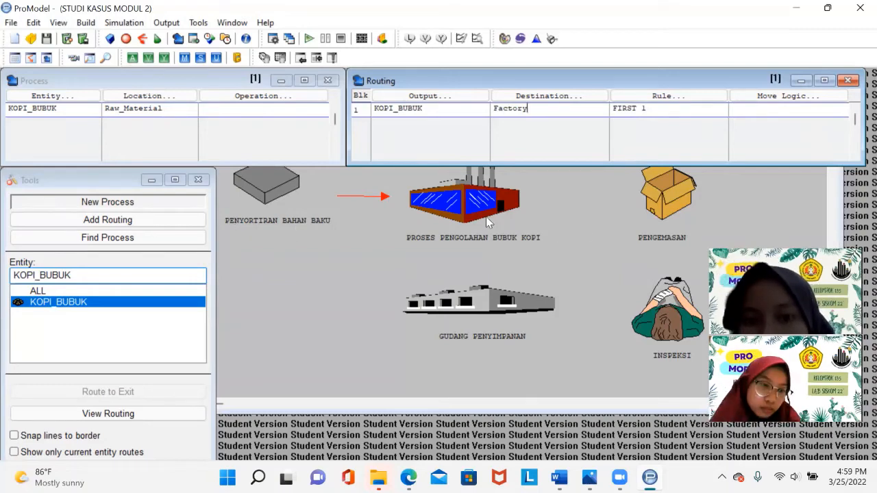
pyautogui.click(787, 96)
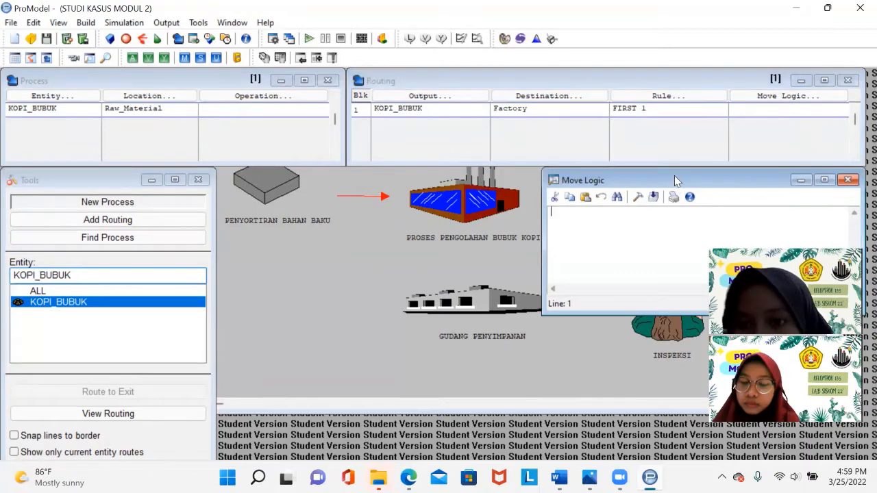
pyautogui.moveTo(675, 180); pyautogui.dragTo(566, 137)
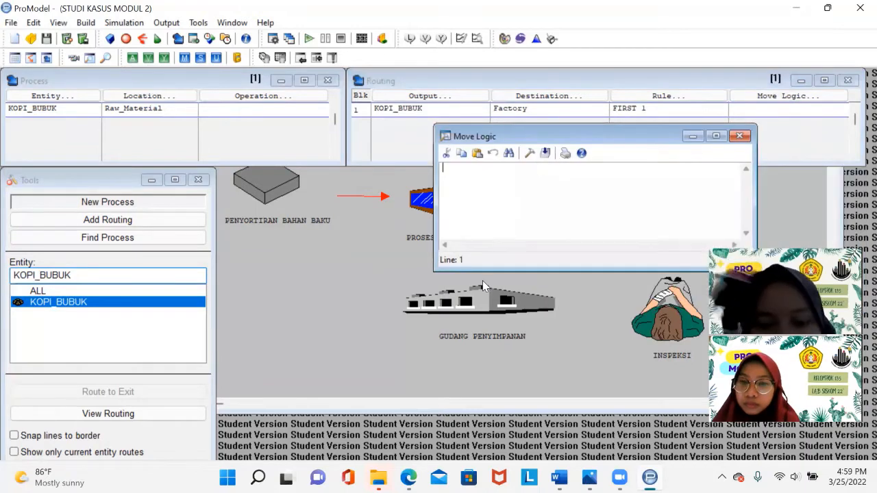
# - Switch to Stat::Fit and enter ten data points: 8, 9, 7, 8, 9, 10, 9, 8, 7, 10
pyautogui.click(538, 40)
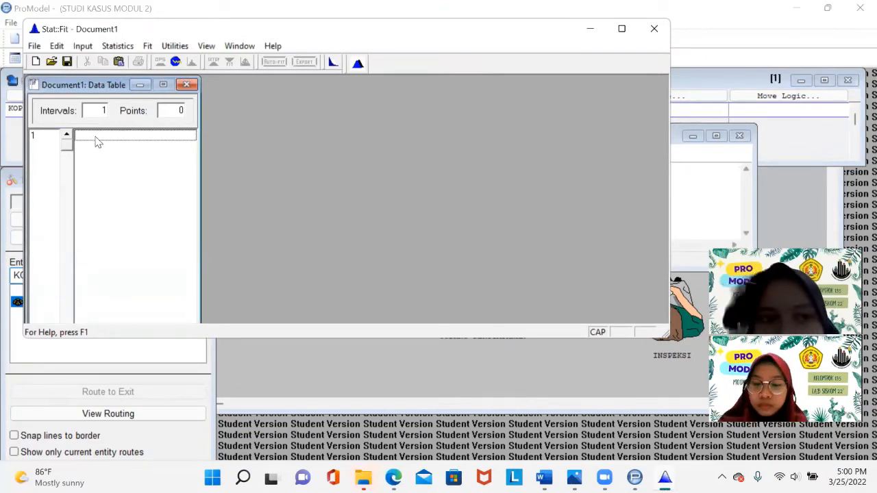
pyautogui.click(94, 136)
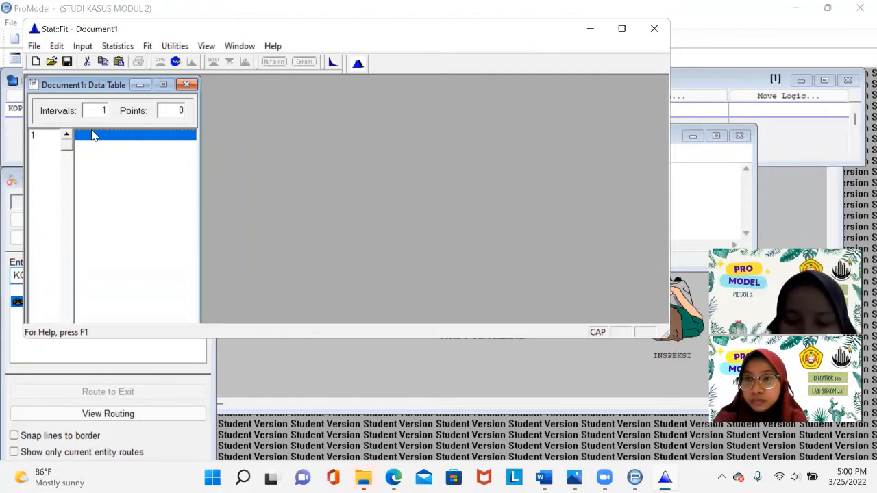
pyautogui.write('8')
pyautogui.press('Return')
pyautogui.write('9')
pyautogui.press('Return')
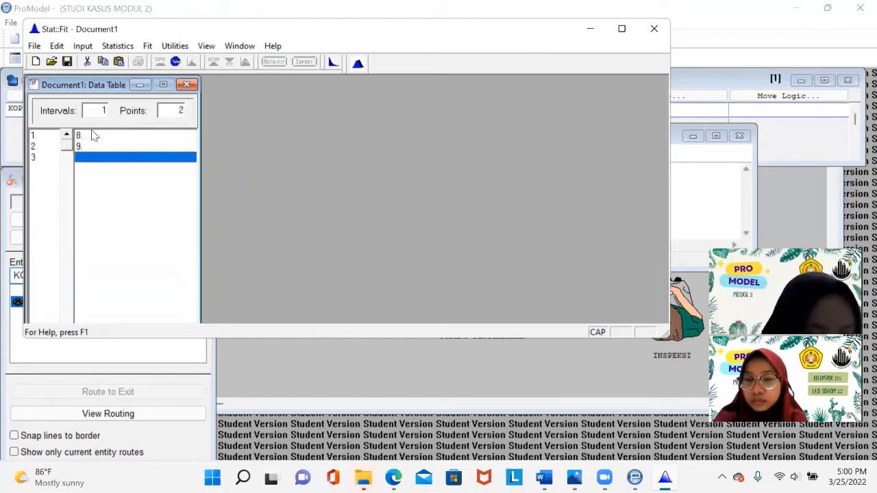
pyautogui.write('7')
pyautogui.press('Return')
pyautogui.write('8')
pyautogui.press('Return')
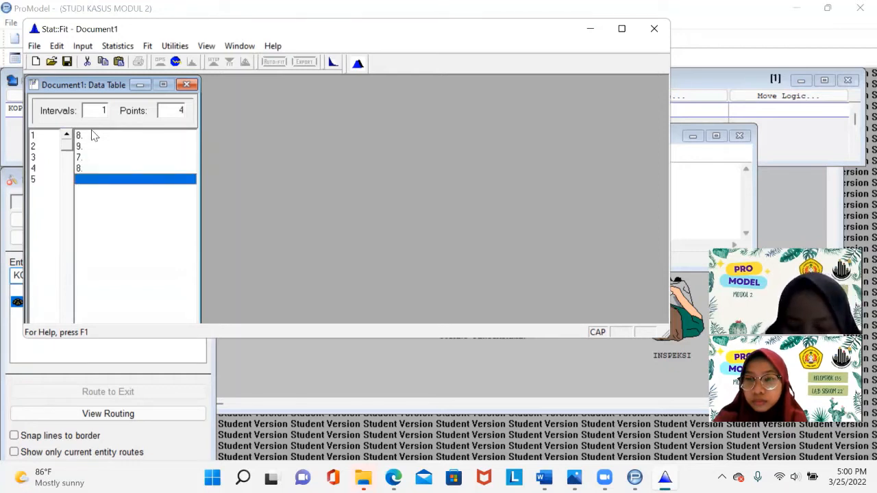
pyautogui.write('9')
pyautogui.press('Return')
pyautogui.write('10')
pyautogui.press('Return')
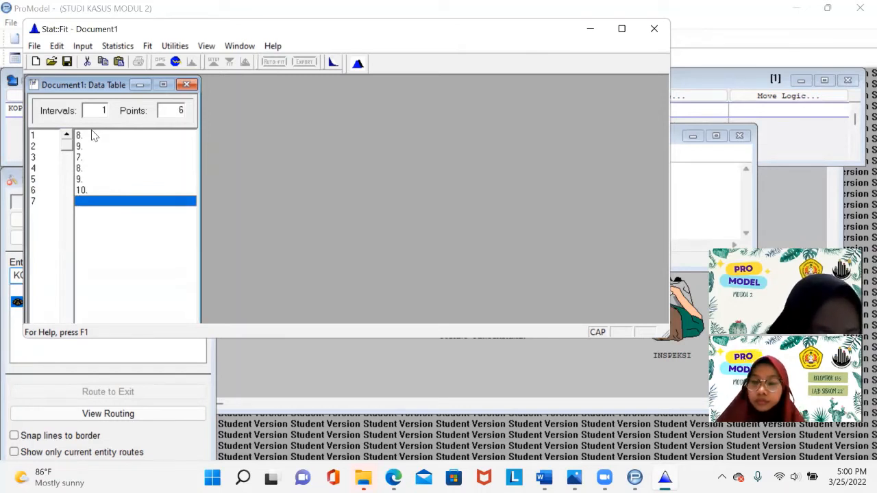
pyautogui.write('9')
pyautogui.press('Return')
pyautogui.write('8')
pyautogui.press('Return')
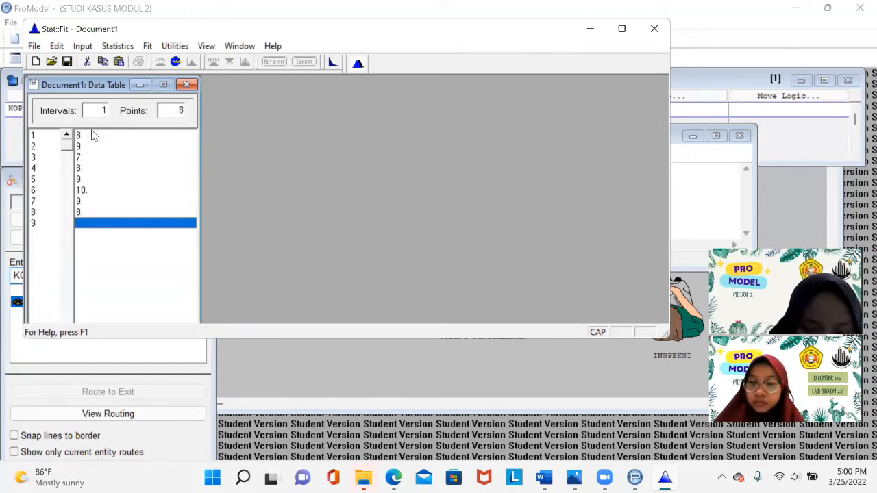
pyautogui.write('7')
pyautogui.press('Return')
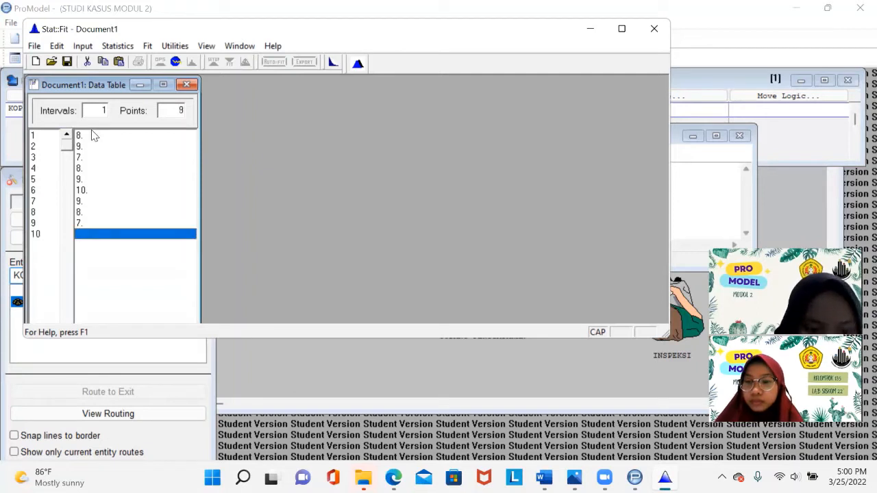
pyautogui.write('10')
pyautogui.press('Return')
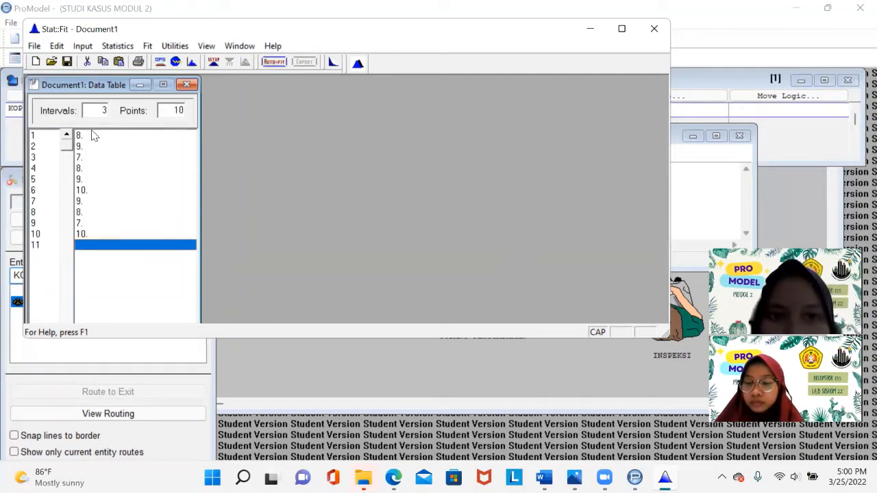
# - Run Auto::Fit on the data using discrete distributions
pyautogui.click(273, 62)
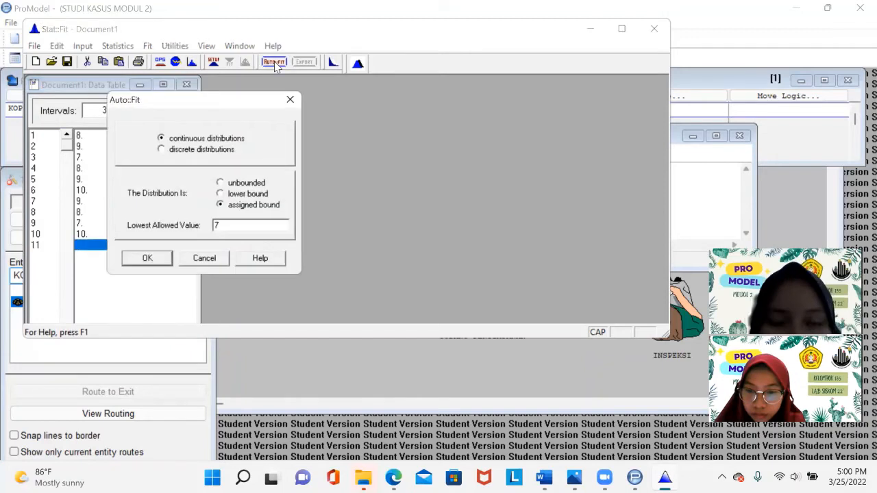
pyautogui.click(163, 149)
pyautogui.click(149, 257)
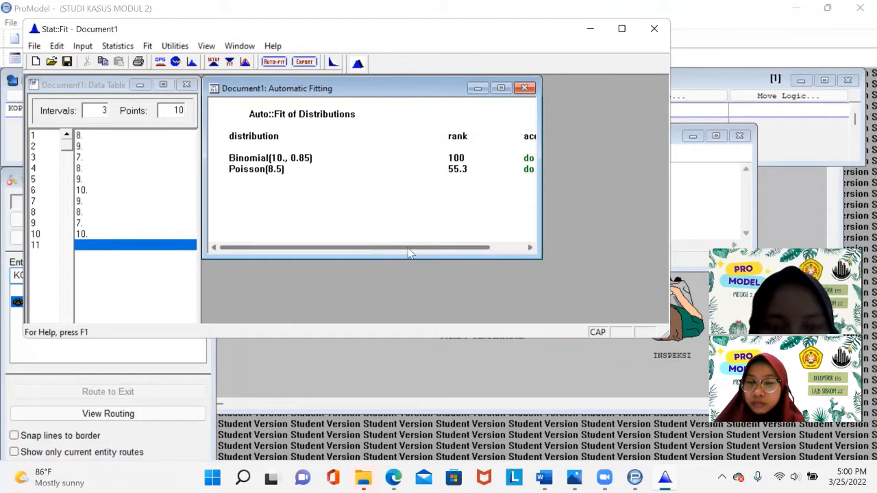
pyautogui.moveTo(408, 248); pyautogui.dragTo(376, 249)
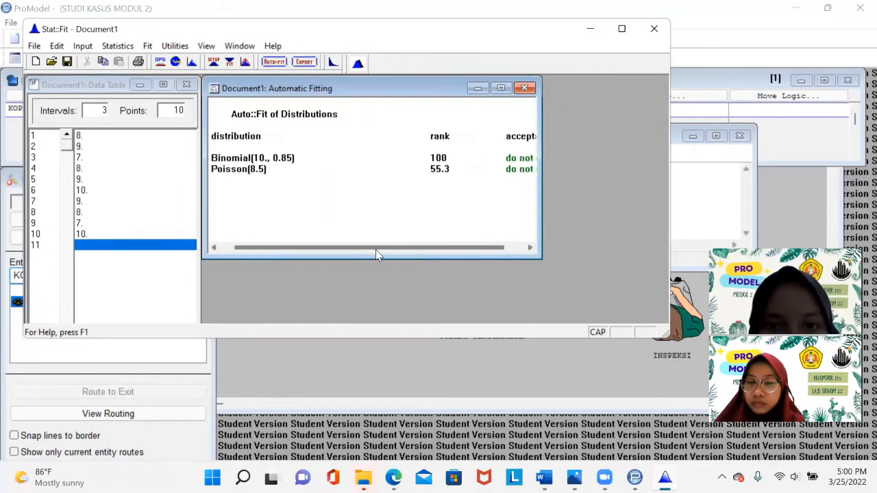
# - Export the fitted Binomial distribution to the clipboard with ProModel as the target application
pyautogui.click(304, 63)
pyautogui.click(194, 135)
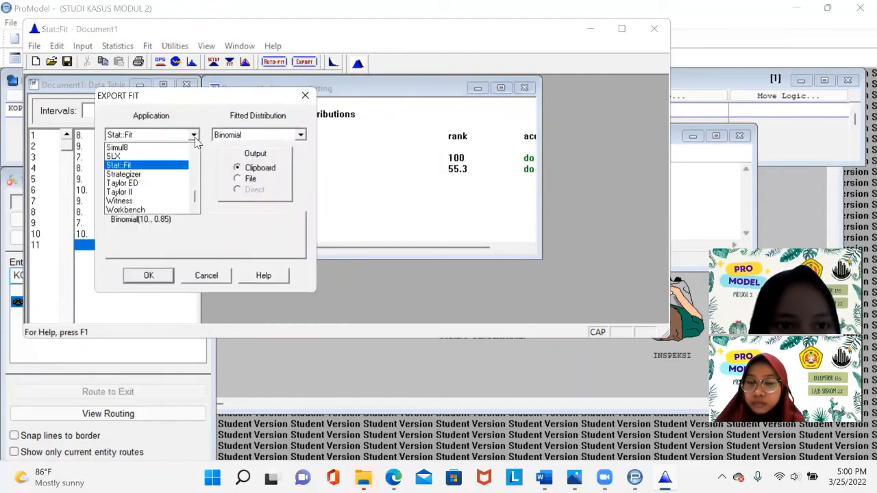
pyautogui.scroll(4, 195, 162)
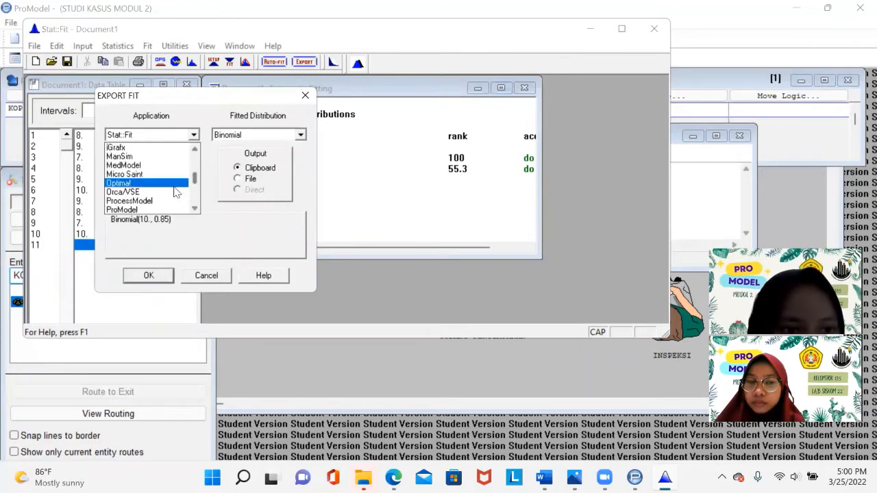
pyautogui.click(153, 209)
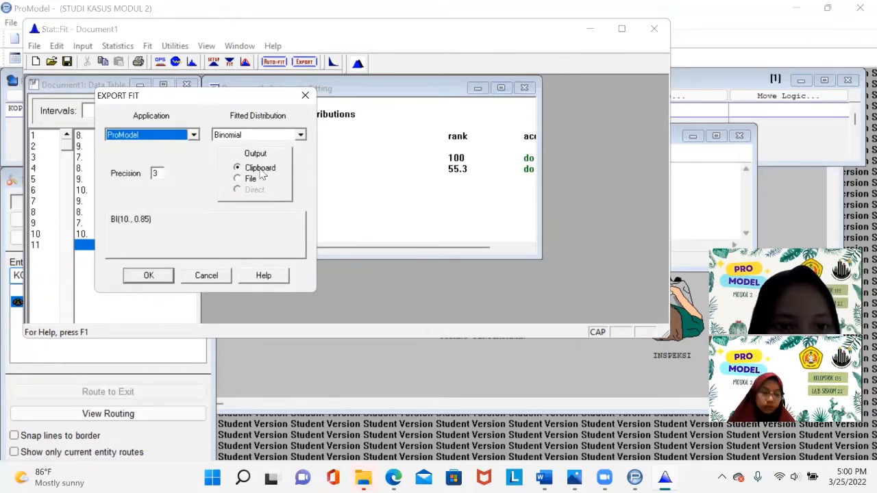
pyautogui.click(148, 275)
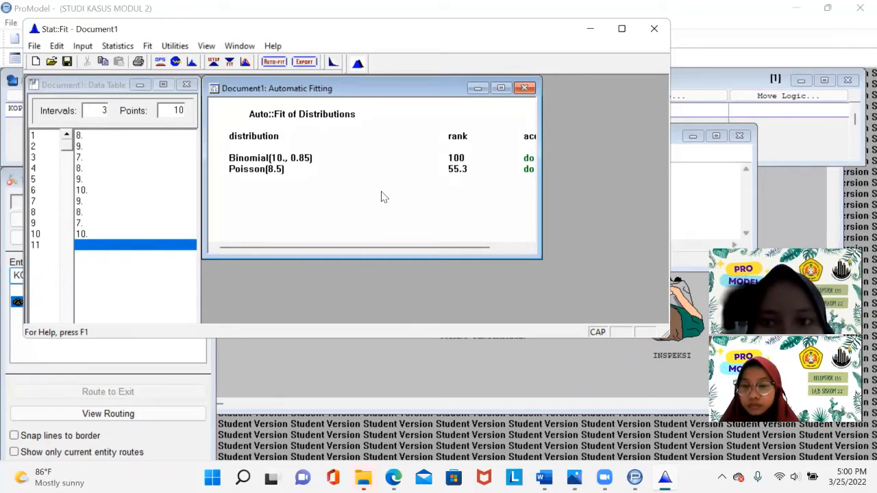
# - Re-export the Binomial fit to the clipboard in ProModel format with precision 3
pyautogui.click(686, 158)
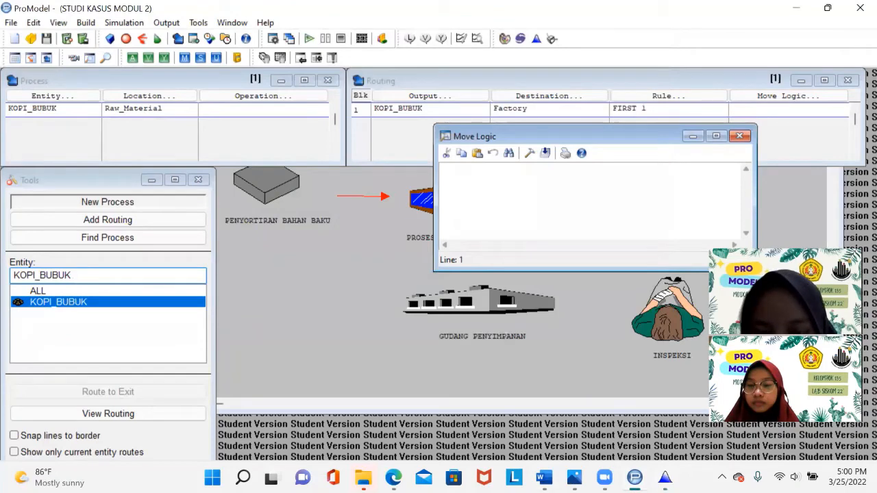
pyautogui.click(665, 478)
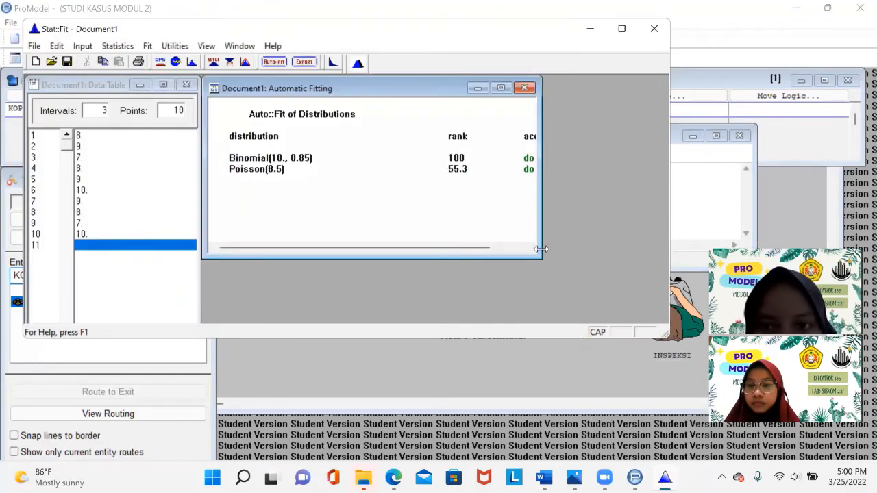
pyautogui.moveTo(542, 214); pyautogui.dragTo(475, 214)
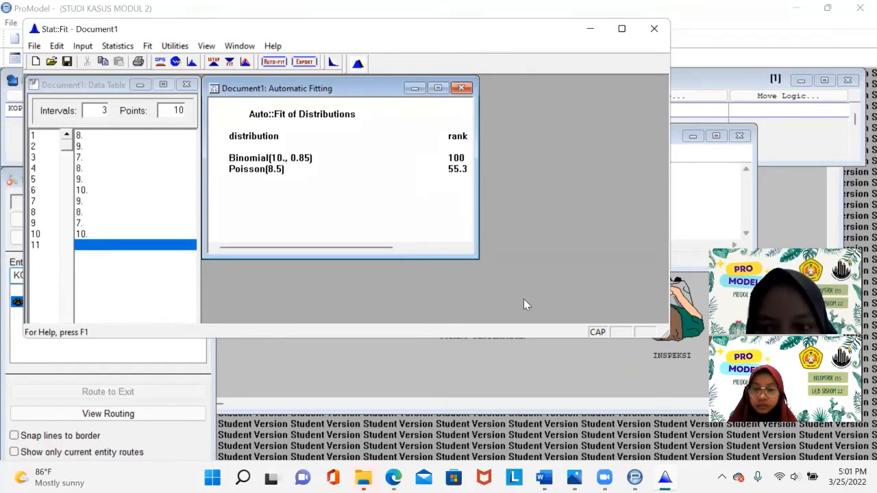
pyautogui.click(309, 62)
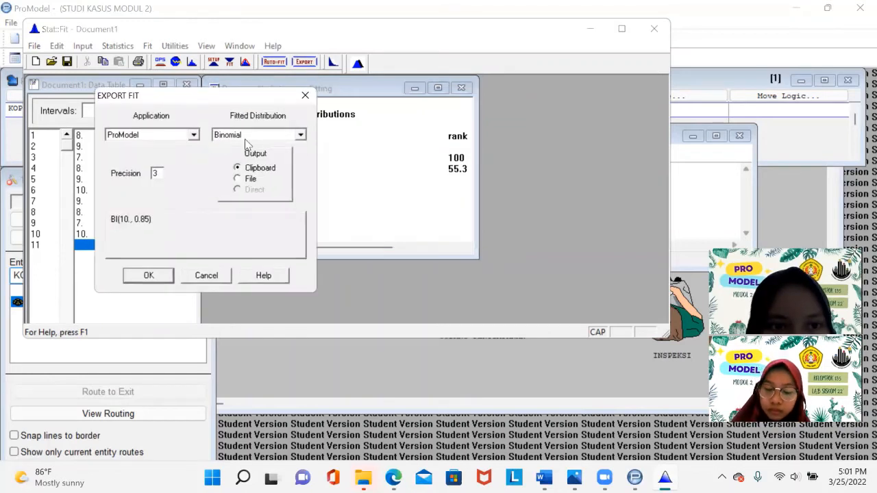
pyautogui.click(245, 137)
pyautogui.click(221, 107)
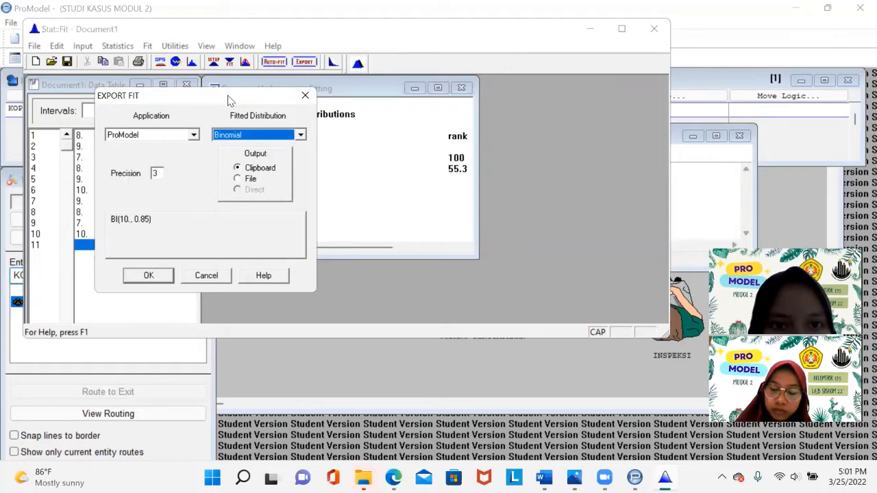
pyautogui.moveTo(229, 100); pyautogui.dragTo(671, 70)
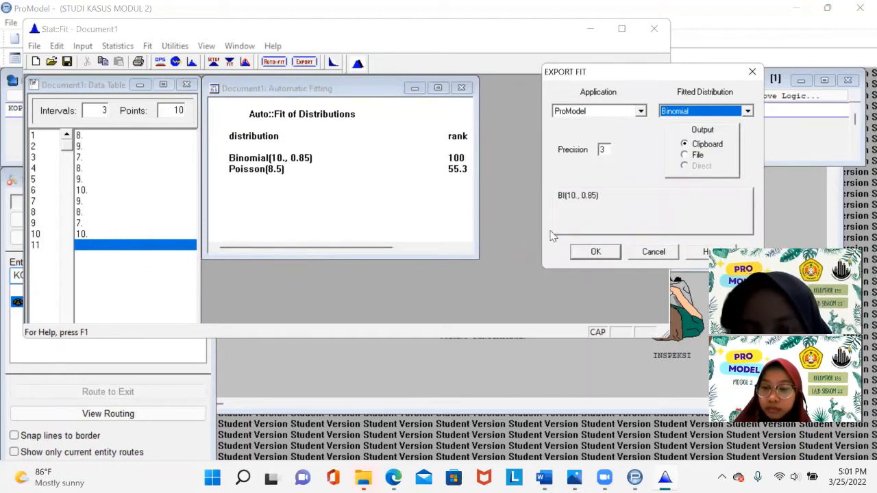
pyautogui.click(596, 252)
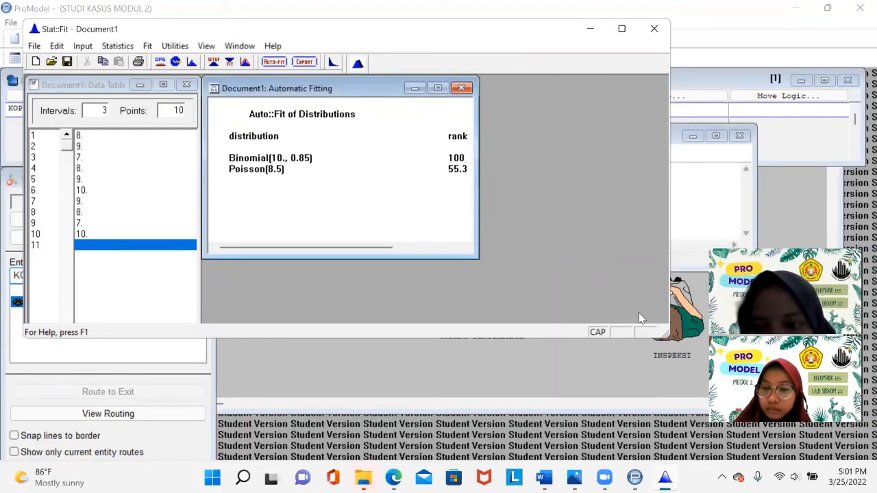
# - Return to ProModel and build the routing move logic MOVE FOR BI(10., 0.85) with the Logic Builder, then close the editor
pyautogui.click(434, 168)
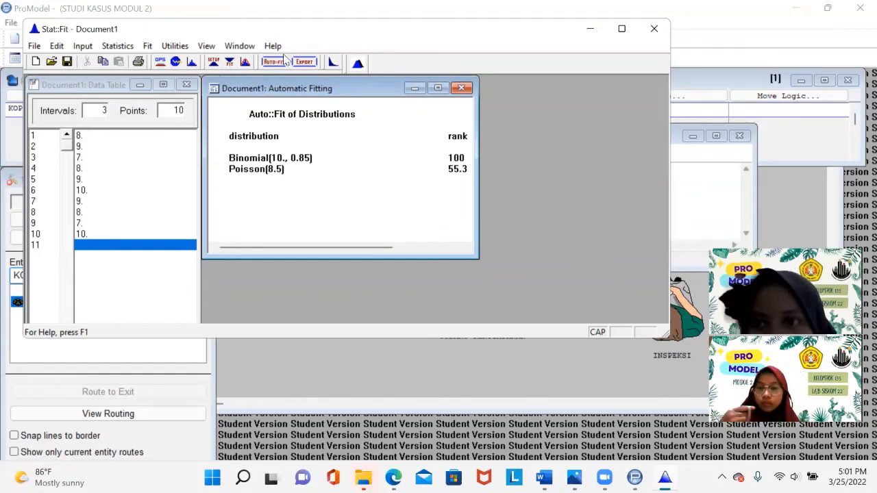
pyautogui.press('super+shift+s')
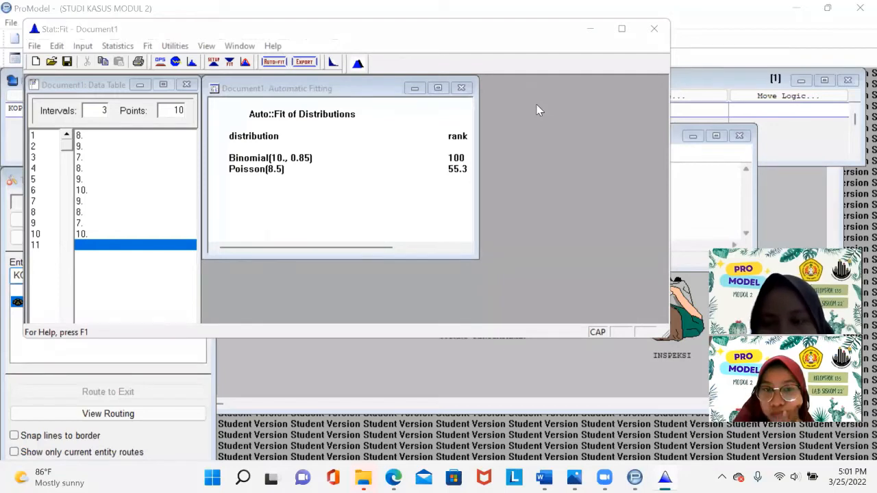
pyautogui.click(587, 34)
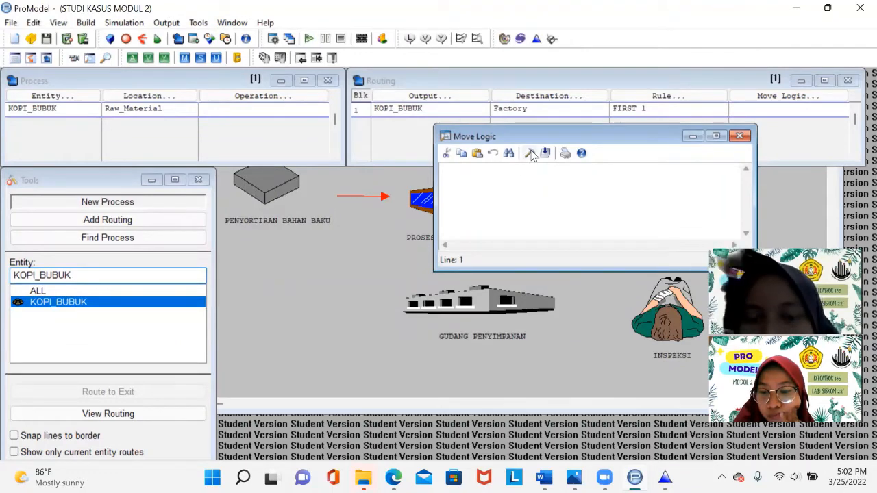
pyautogui.click(531, 153)
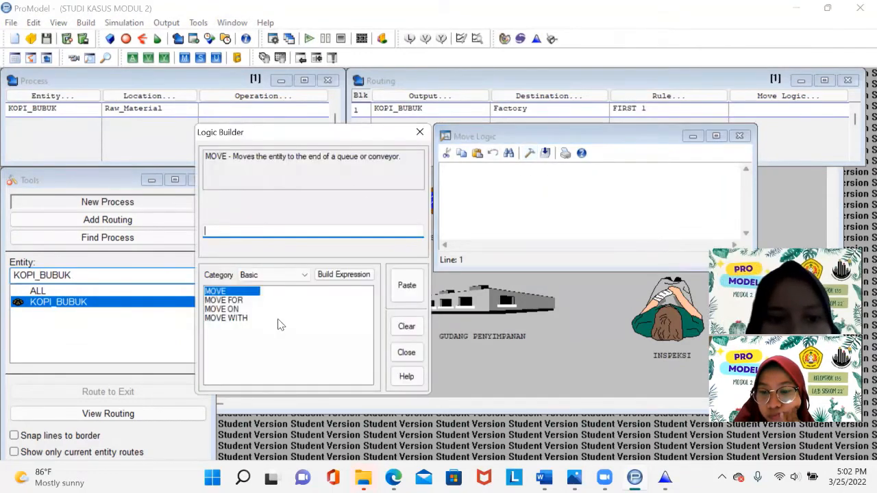
pyautogui.click(240, 301)
pyautogui.write('BI(10., 0.85)')
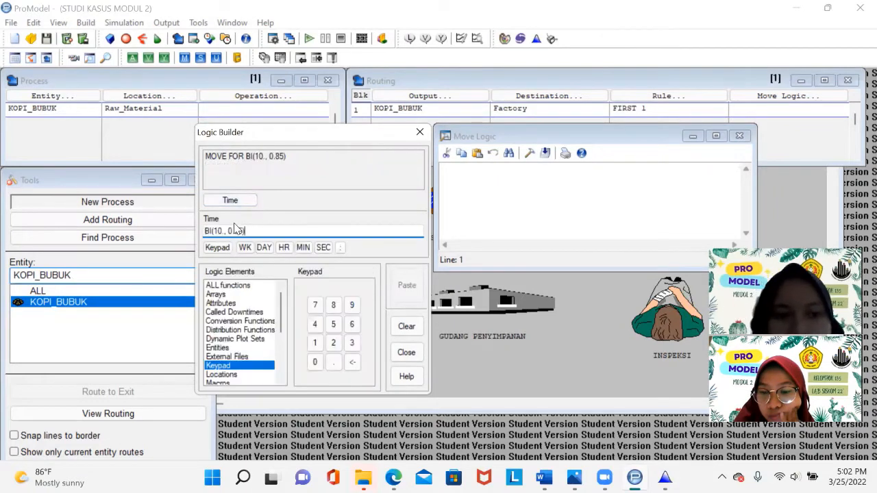
pyautogui.click(408, 288)
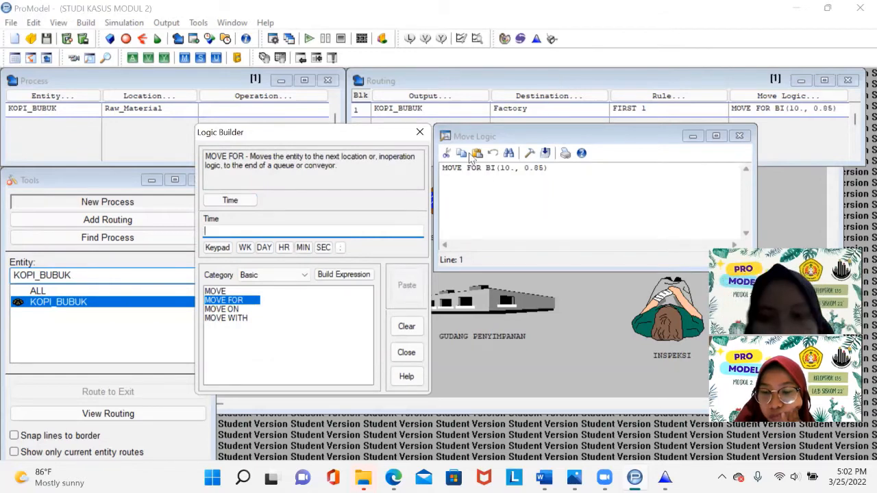
pyautogui.click(739, 136)
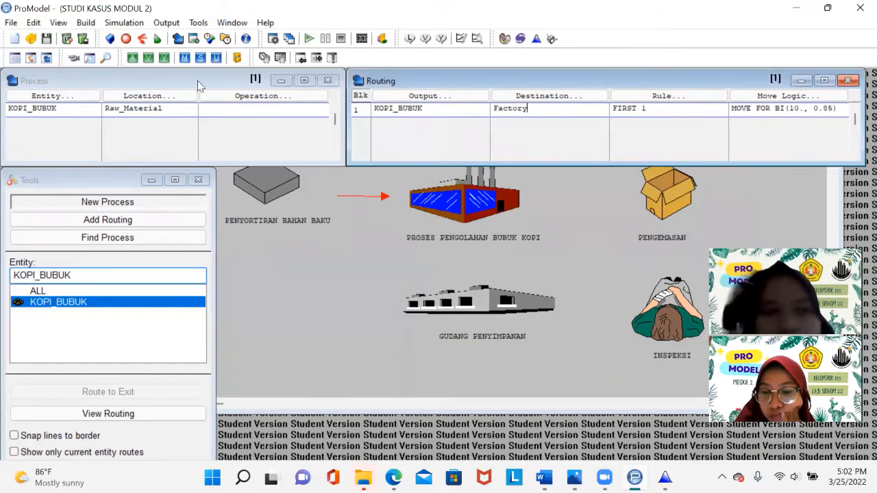
pyautogui.click(80, 111)
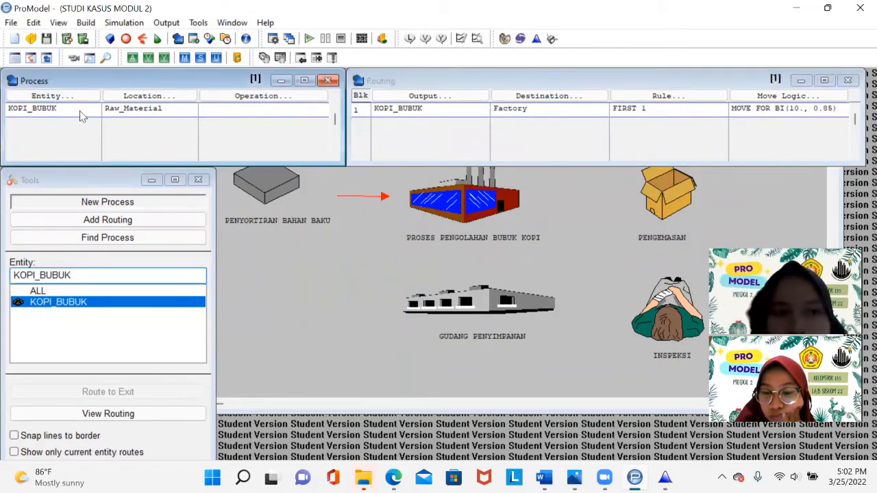
# - Add a new process record for entity KOPI_BUBUK at the Factory location
pyautogui.click(80, 118)
pyautogui.click(68, 99)
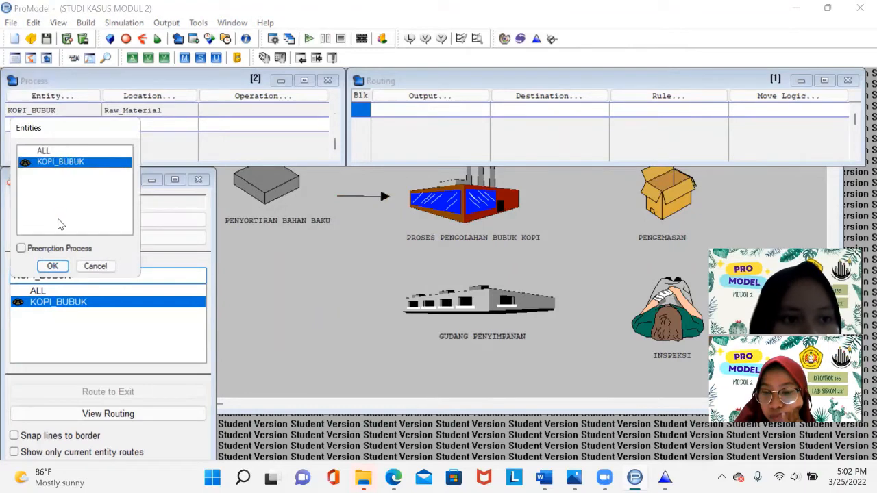
pyautogui.click(55, 265)
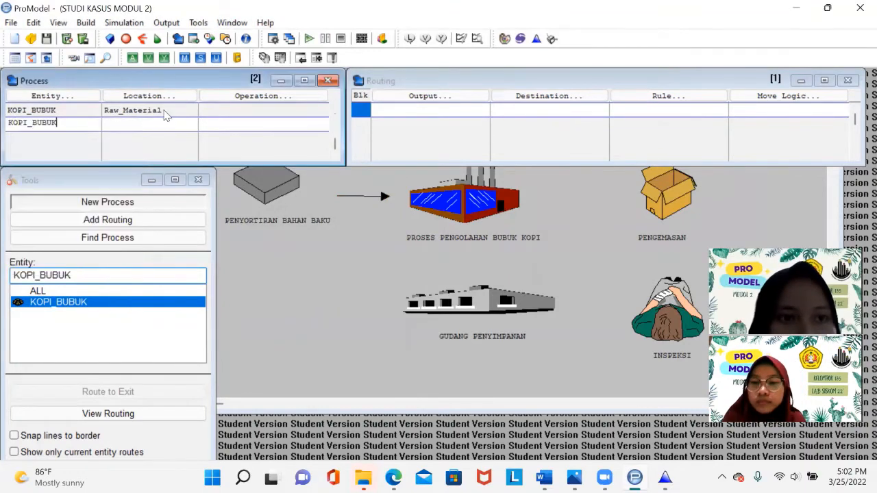
pyautogui.click(157, 99)
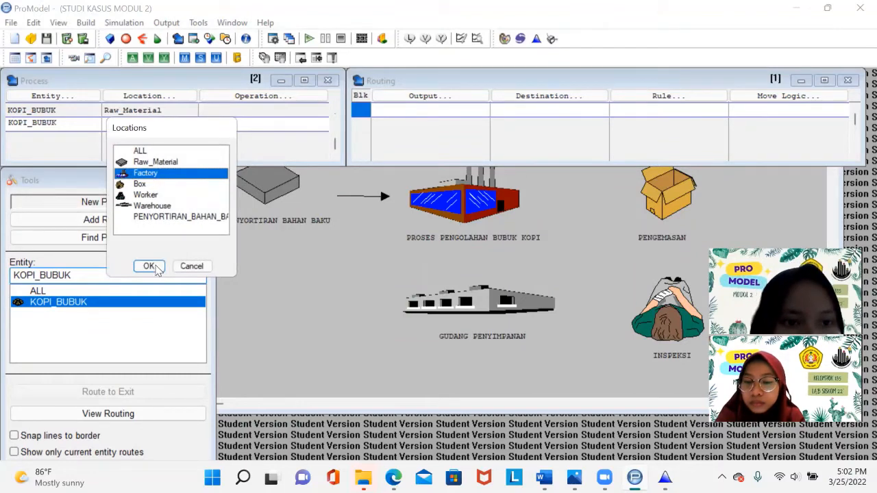
pyautogui.click(154, 270)
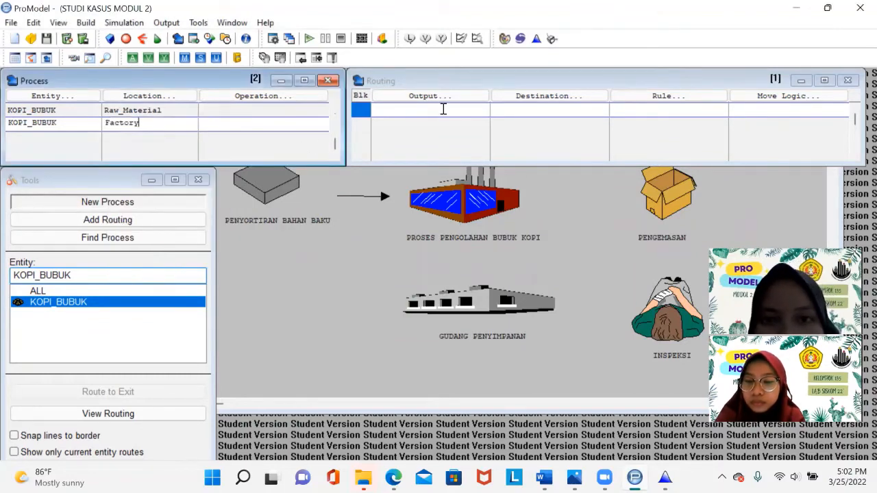
# - Add a routing for KOPI_BUBUK from Factory to the Box destination with rule FIRST 1, and open its move logic editor
pyautogui.click(440, 99)
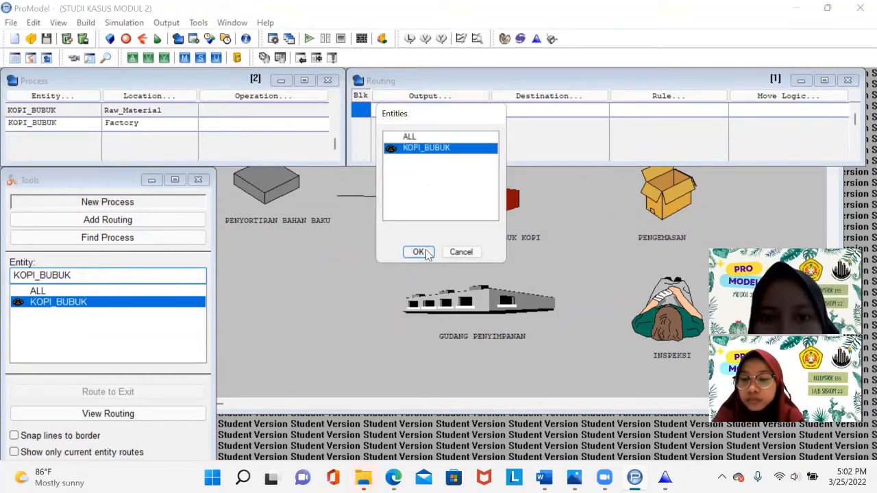
pyautogui.press('Return')
pyautogui.click(548, 98)
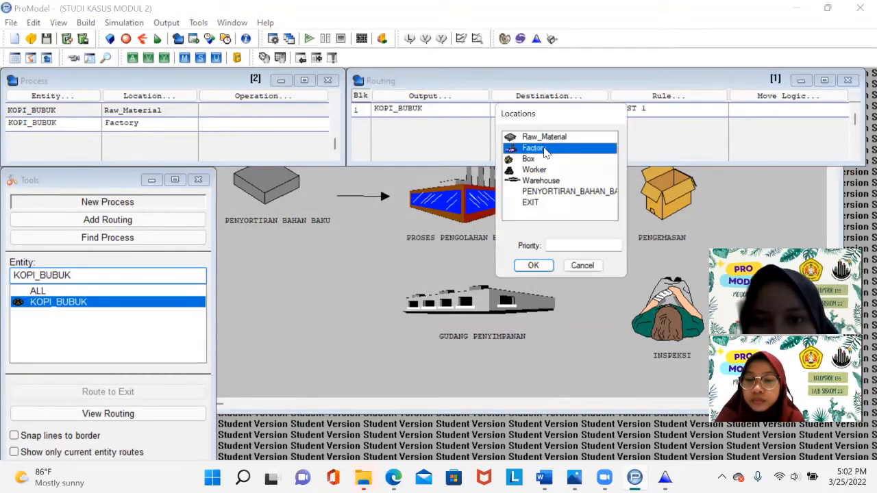
pyautogui.click(531, 159)
pyautogui.click(531, 267)
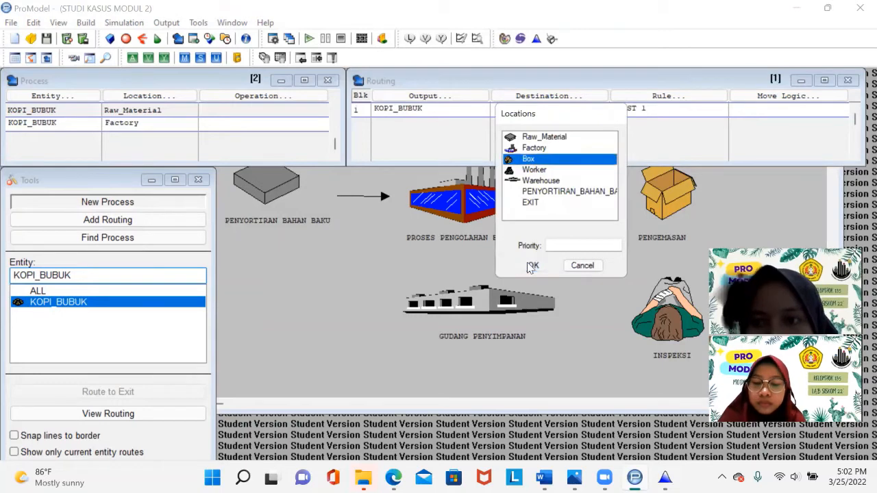
pyautogui.click(767, 97)
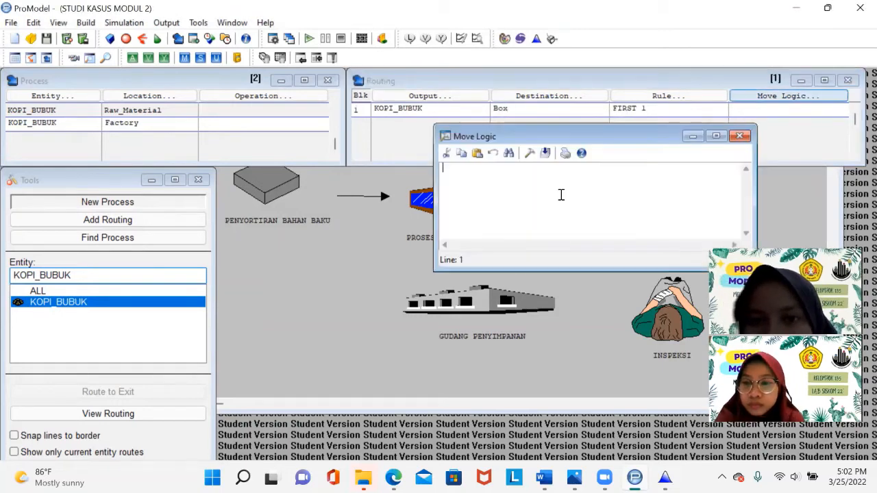
# - Open Stat::Fit and enter the ten data points 25, 27, 26, 28, 27, 26, 25, 28, 26, 25 into the data table
pyautogui.click(535, 40)
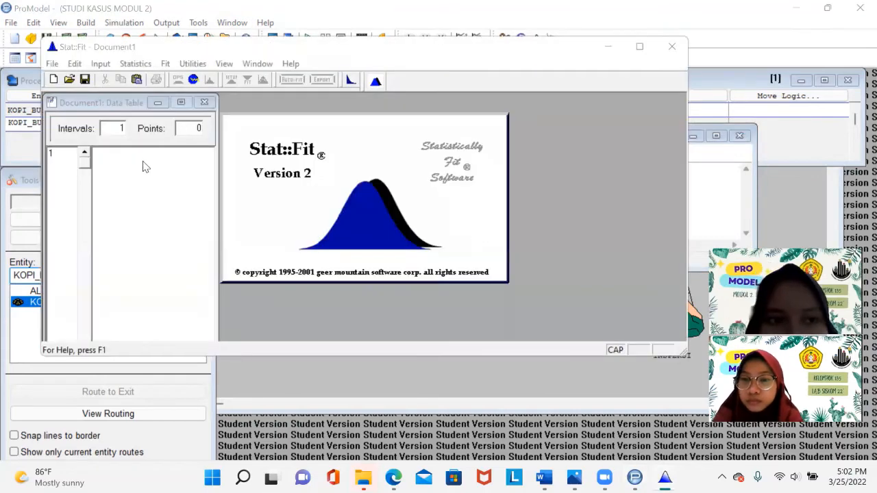
pyautogui.click(119, 156)
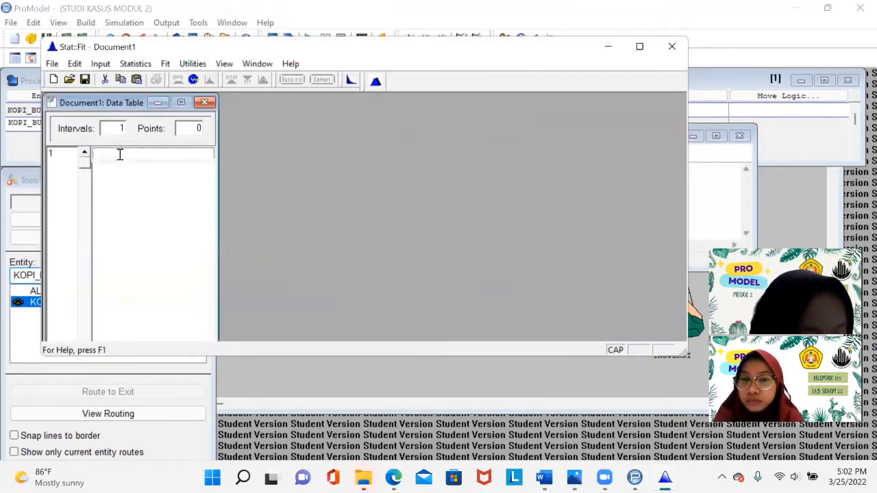
pyautogui.press('Return')
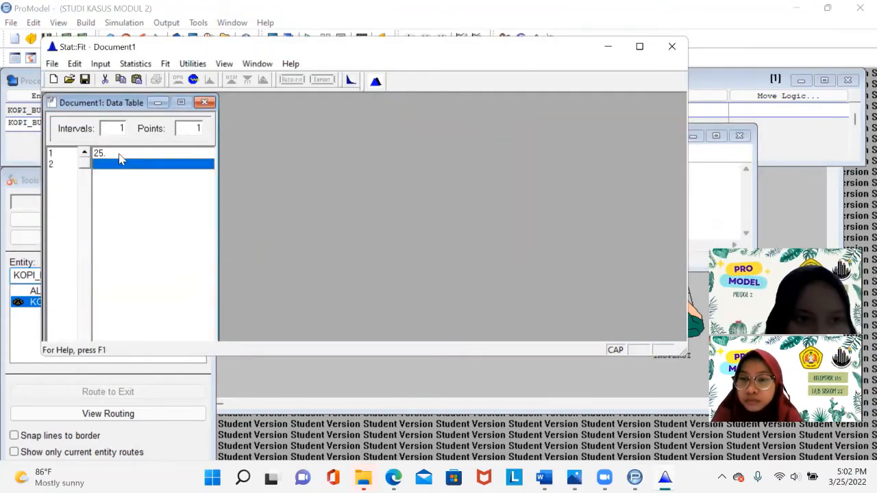
pyautogui.write('27')
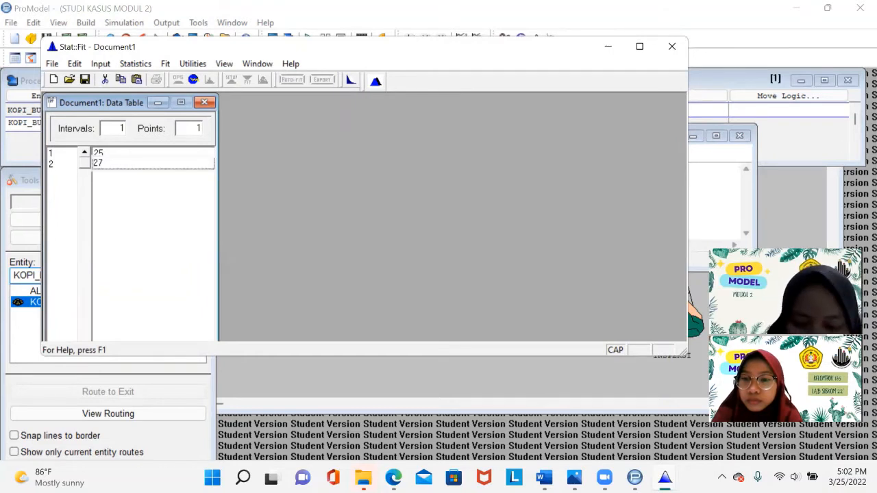
pyautogui.press('Return')
pyautogui.write('26')
pyautogui.press('Return')
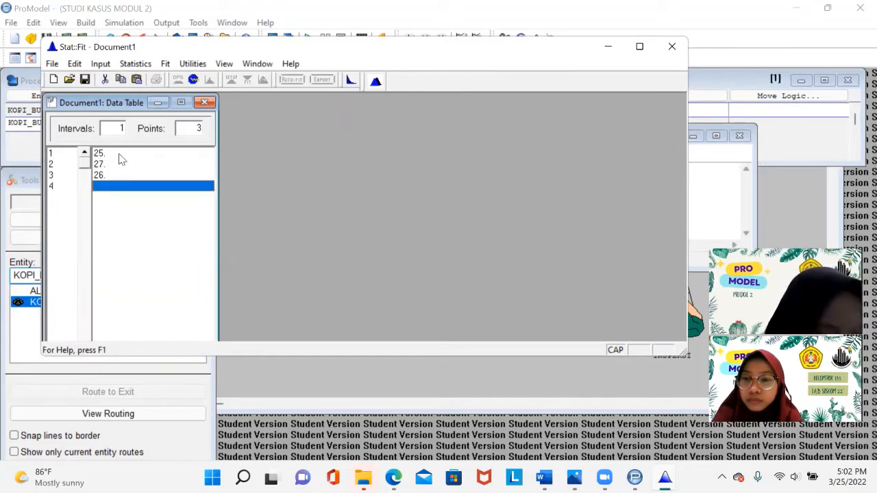
pyautogui.write('2')
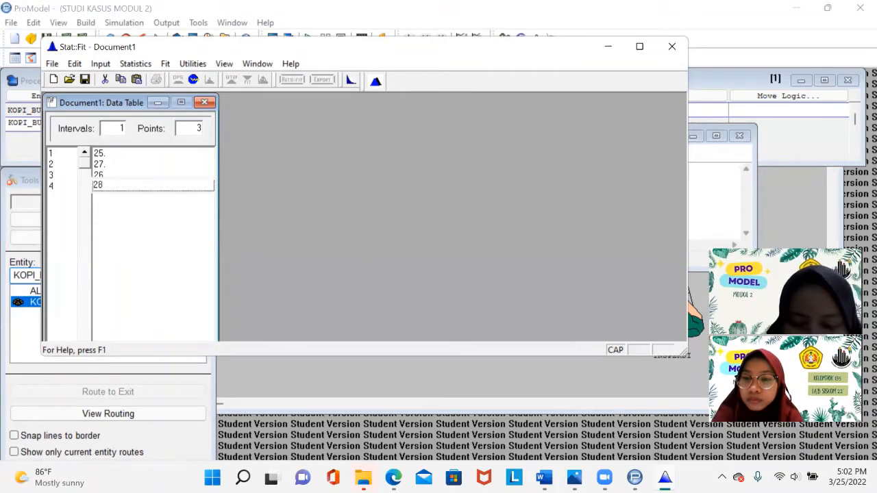
pyautogui.write('8')
pyautogui.press('Return')
pyautogui.write('27')
pyautogui.press('Return')
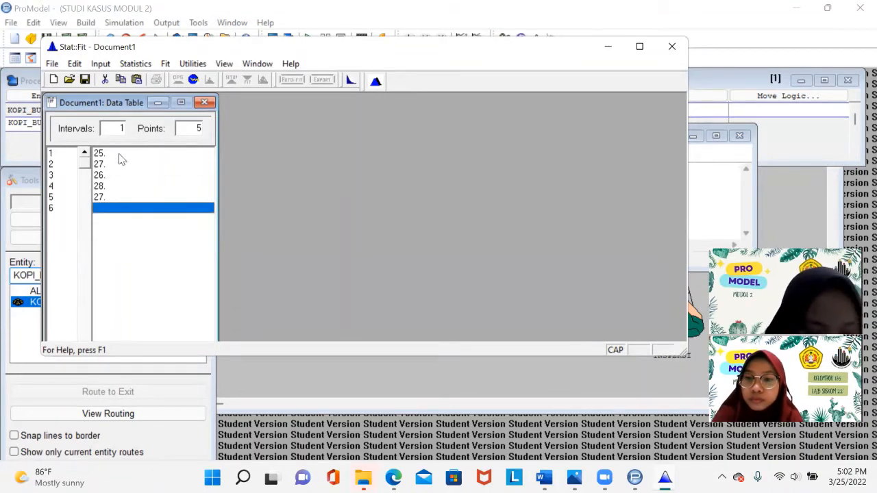
pyautogui.write('26')
pyautogui.press('Return')
pyautogui.write('25')
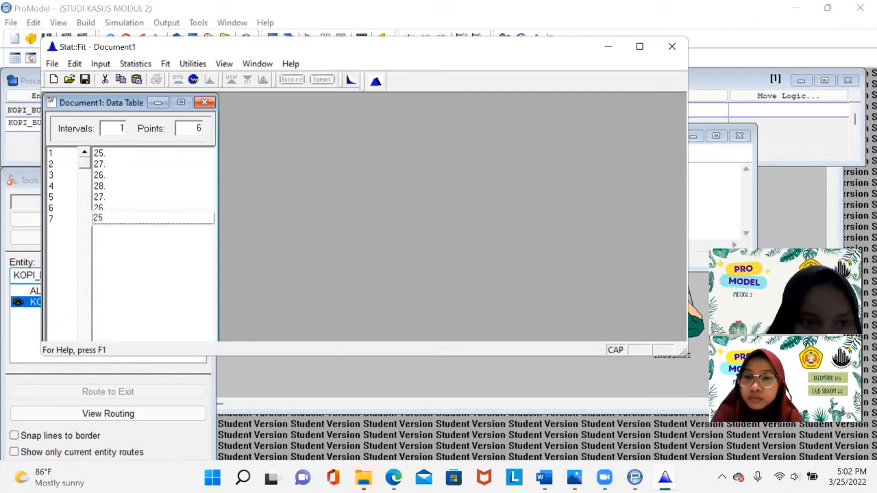
pyautogui.press('Return')
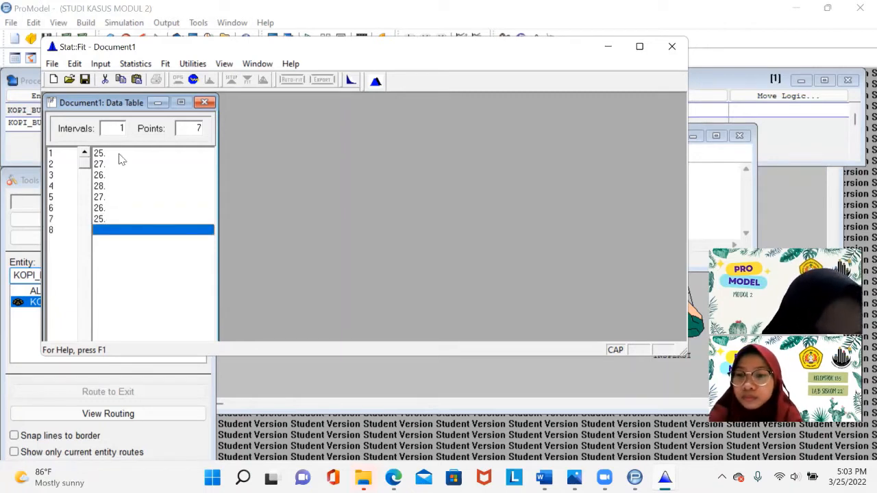
pyautogui.write('28')
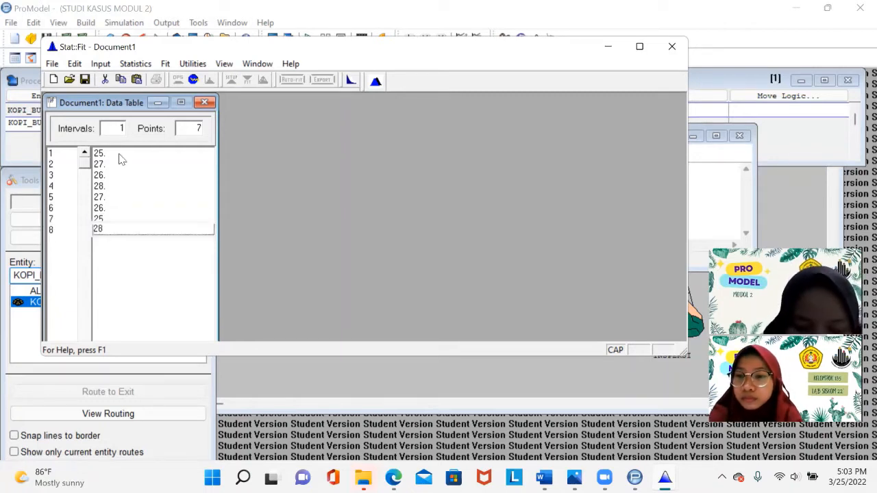
pyautogui.press('Return')
pyautogui.write('26')
pyautogui.press('Return')
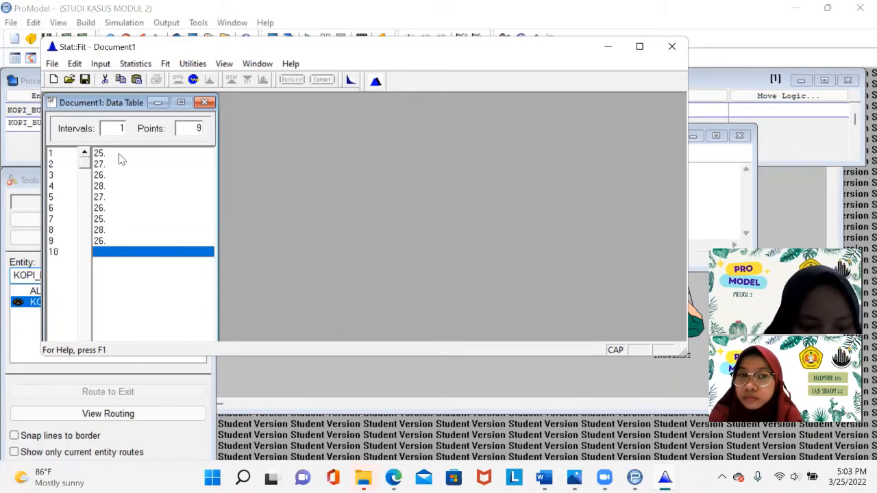
pyautogui.write('25')
pyautogui.press('Return')
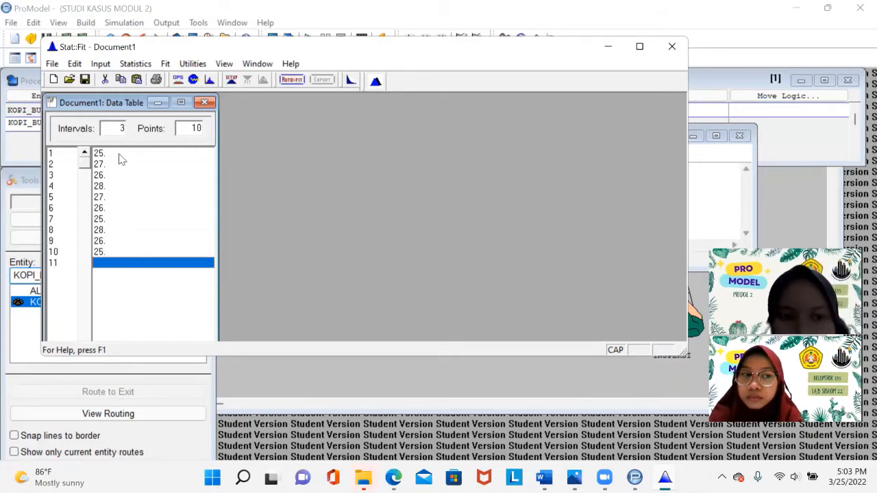
# - Run Auto::Fit on the data using discrete distributions
pyautogui.click(297, 81)
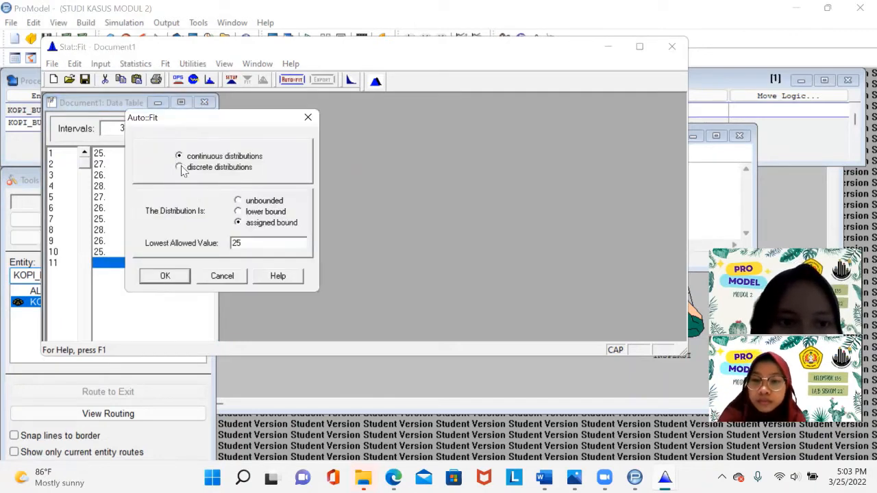
pyautogui.click(179, 168)
pyautogui.click(174, 274)
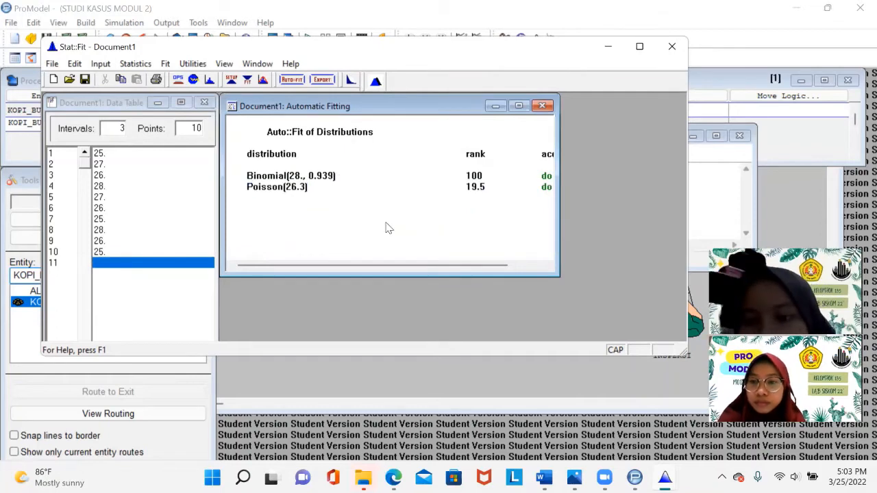
pyautogui.click(465, 178)
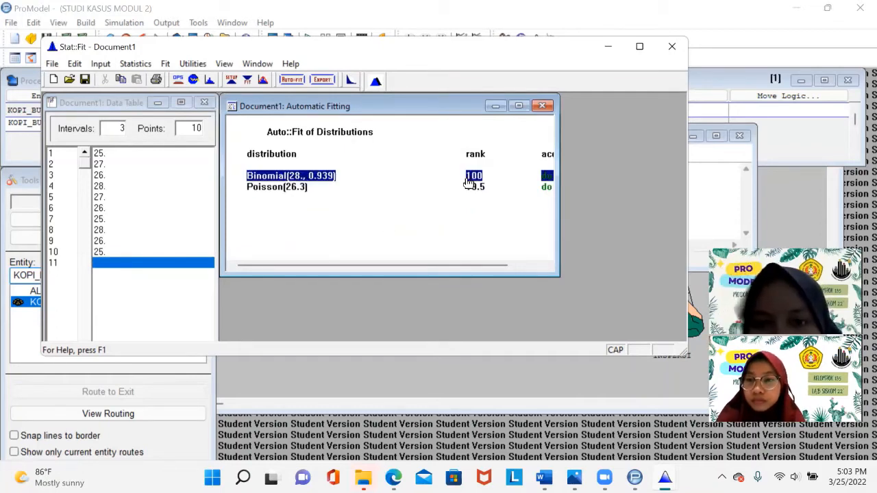
# - Export the fitted Binomial distribution to the clipboard with ProModel as the target application
pyautogui.click(318, 83)
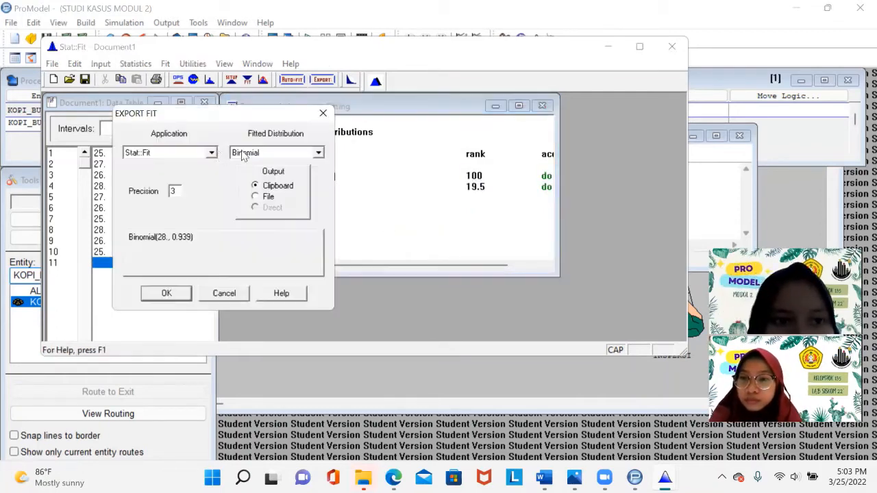
pyautogui.click(212, 153)
pyautogui.scroll(8, 213, 199)
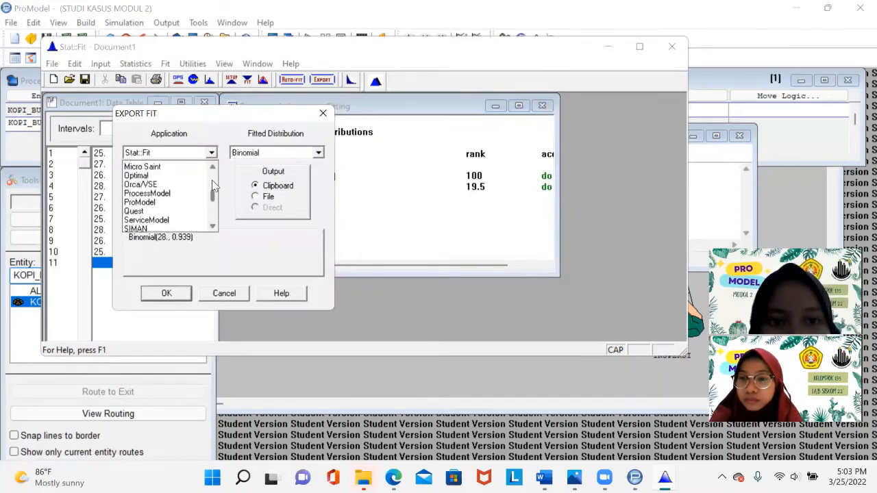
pyautogui.scroll(-4, 212, 199)
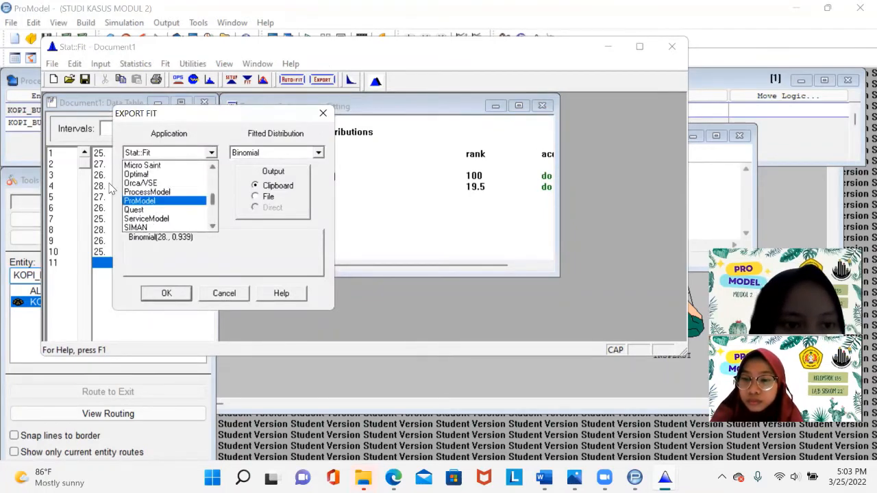
pyautogui.click(143, 201)
pyautogui.click(172, 294)
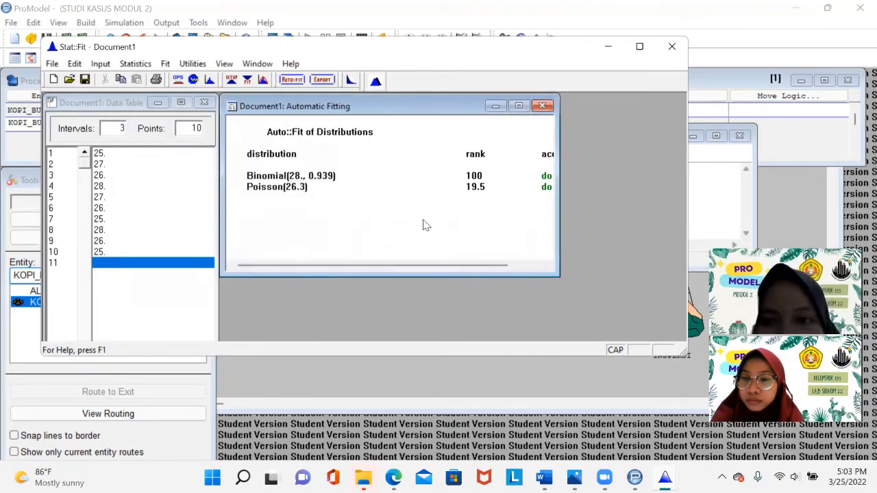
# - Build the routing move logic MOVE FOR BI(28., 0.939) in the Logic Builder from the pasted fit, then close the editor
pyautogui.click(738, 196)
pyautogui.click(545, 154)
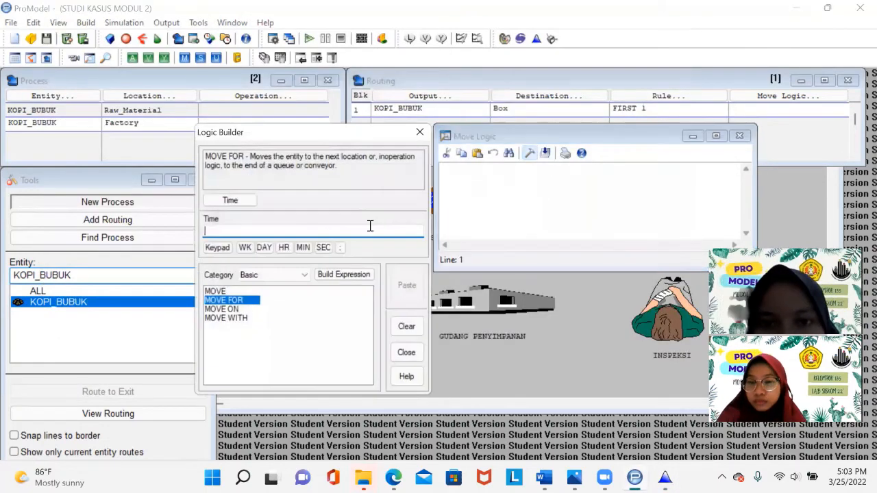
pyautogui.write('BI(28., 0.939)')
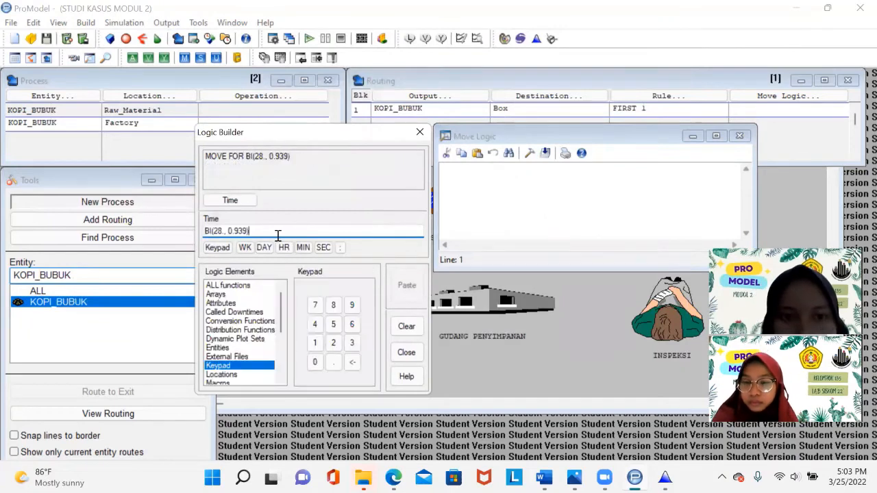
pyautogui.click(407, 288)
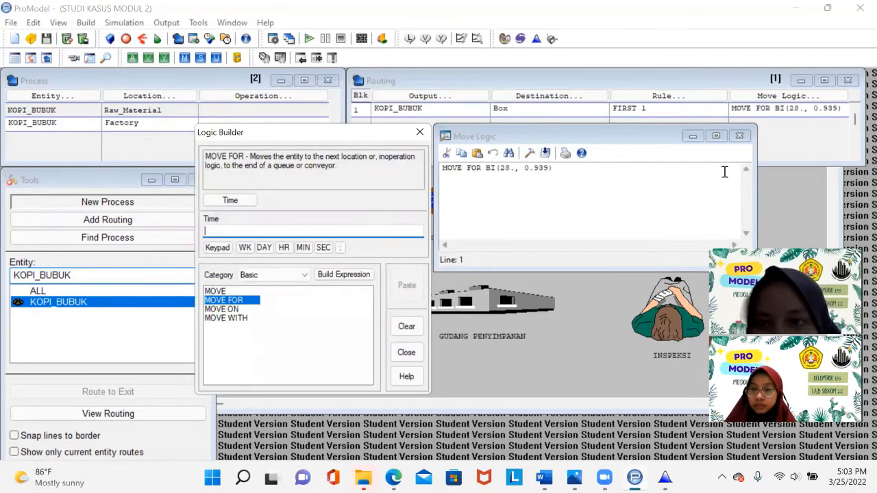
pyautogui.click(739, 136)
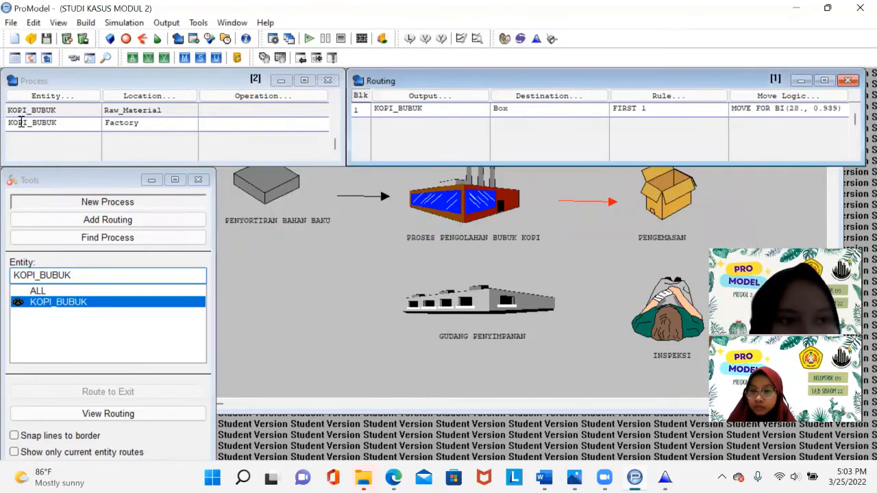
# - Add a new process record for entity KOPI_BUBUK at the Box location
pyautogui.click(74, 132)
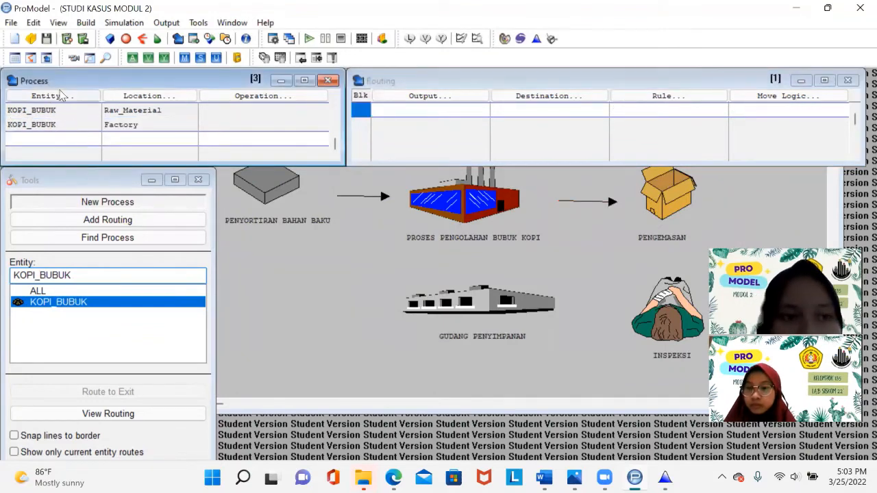
pyautogui.click(64, 99)
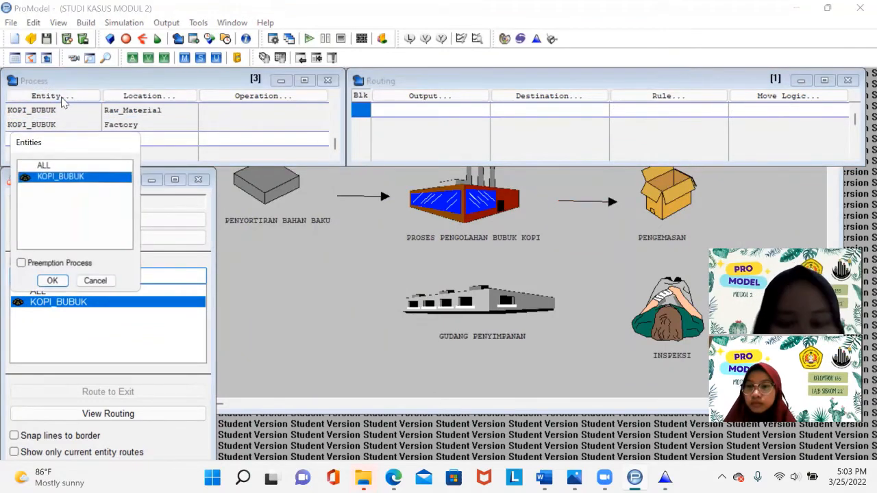
pyautogui.press('Return')
pyautogui.click(145, 99)
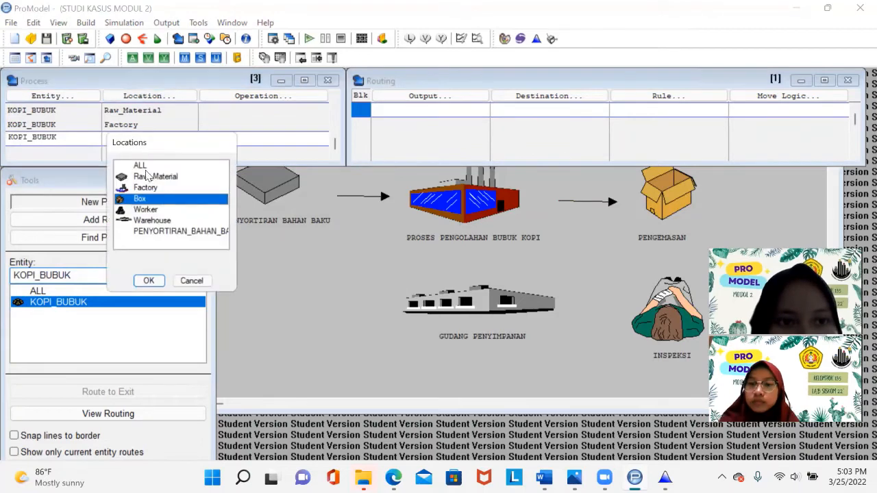
pyautogui.click(143, 281)
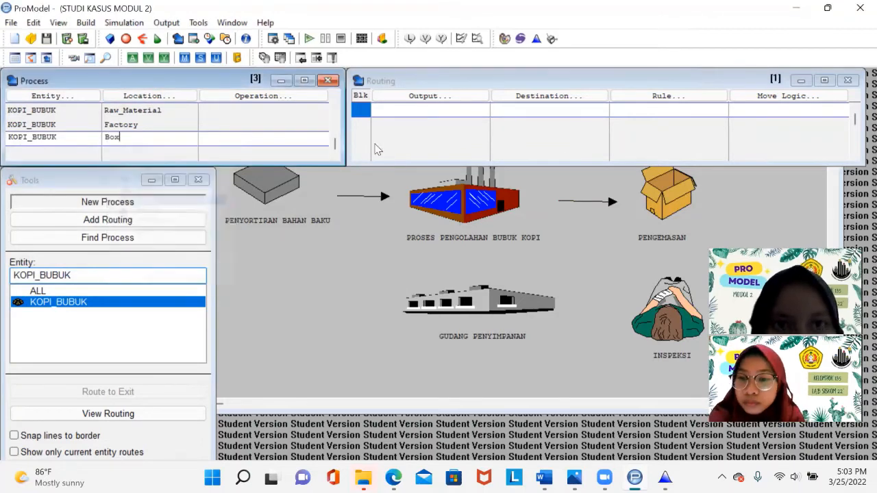
# - Add a routing from Box that sends KOPI_BUBUK to the Worker location with rule FIRST 1
pyautogui.click(437, 99)
pyautogui.press('Return')
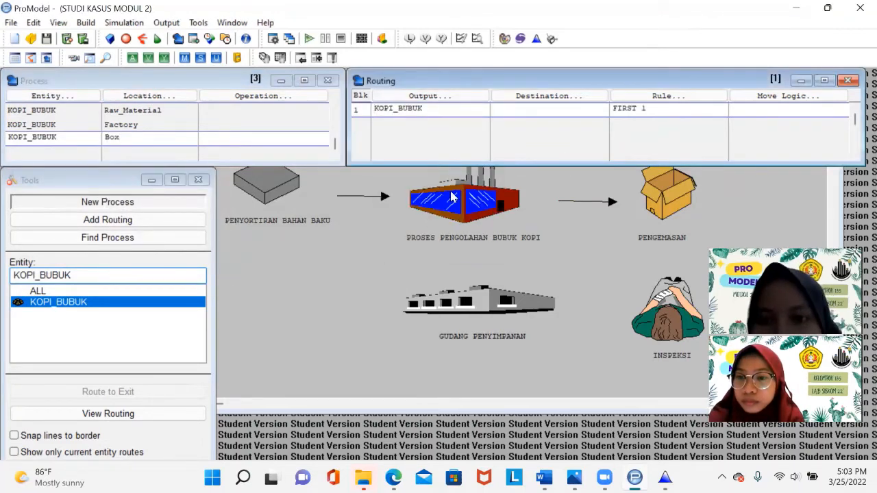
pyautogui.click(521, 101)
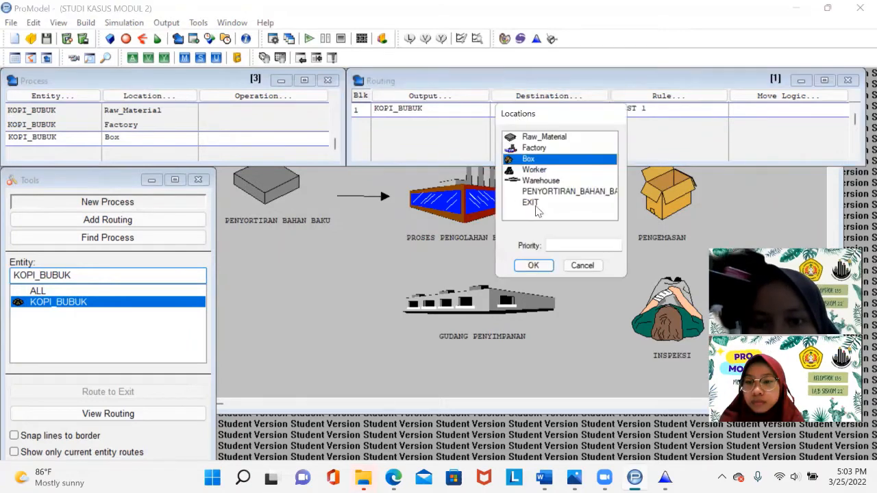
pyautogui.click(532, 172)
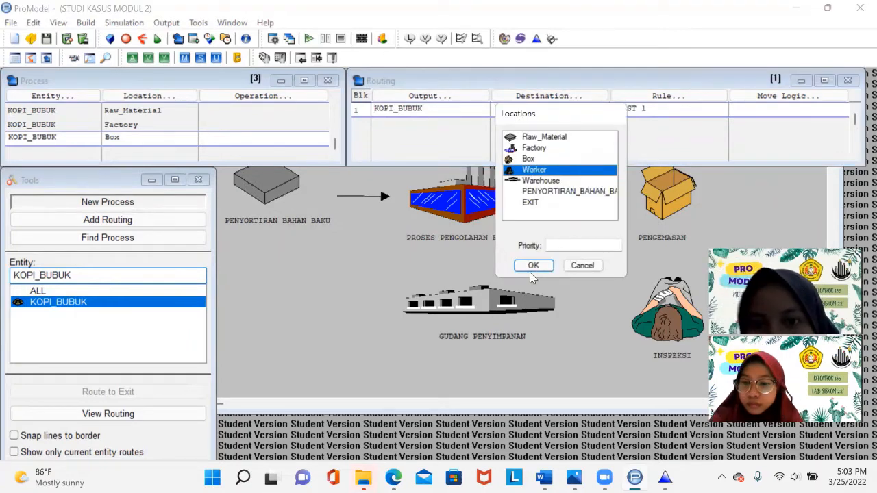
pyautogui.click(533, 266)
# - Open the routing's move logic, launch Stat::Fit, and enter the data 15, 17, 18, 17, 18, 16, 15, 18, 16, 15
pyautogui.click(750, 101)
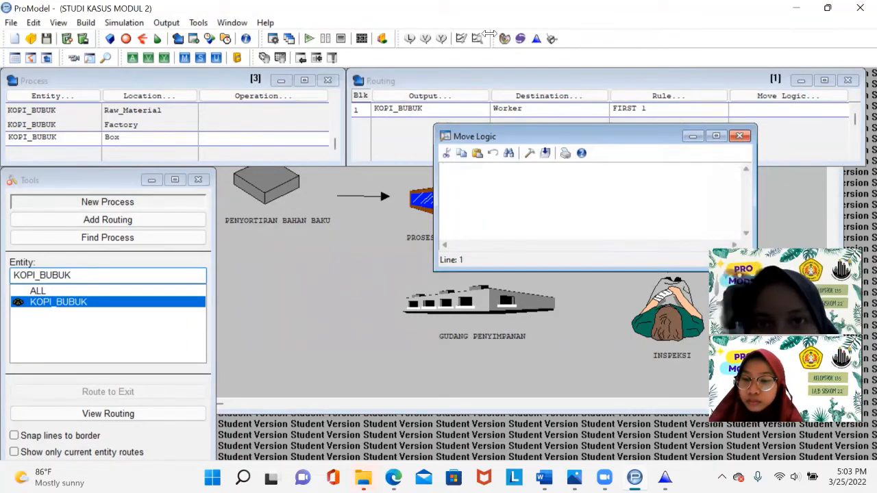
pyautogui.click(536, 38)
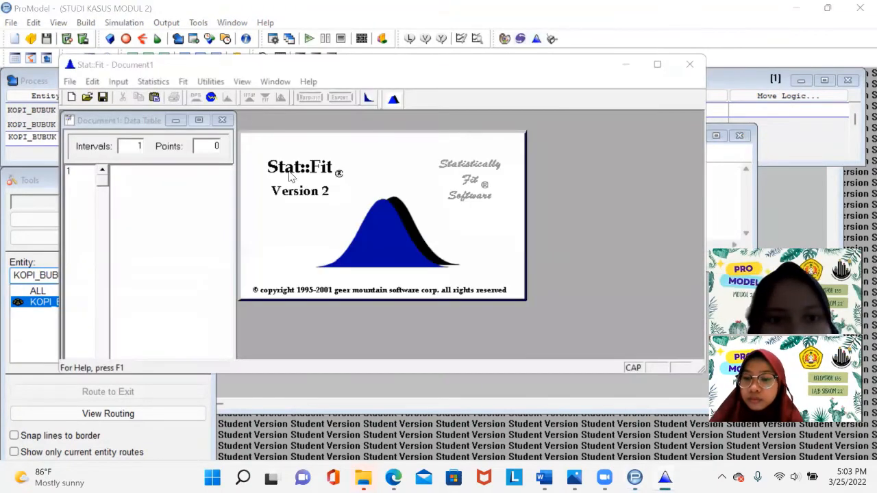
pyautogui.click(127, 171)
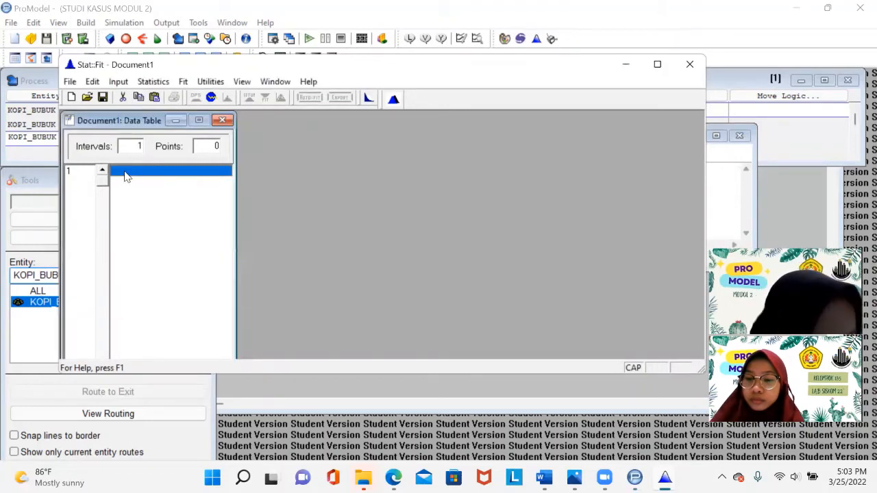
pyautogui.write('15')
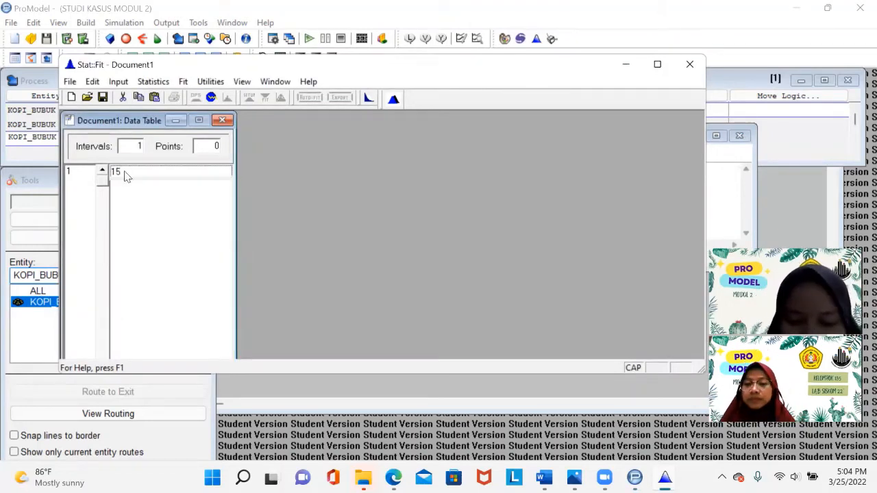
pyautogui.press('Return')
pyautogui.write('17')
pyautogui.press('Return')
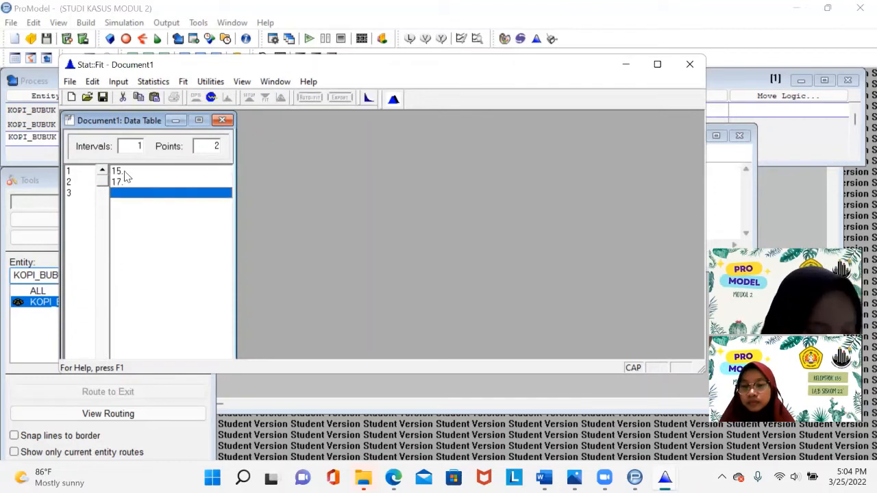
pyautogui.write('18')
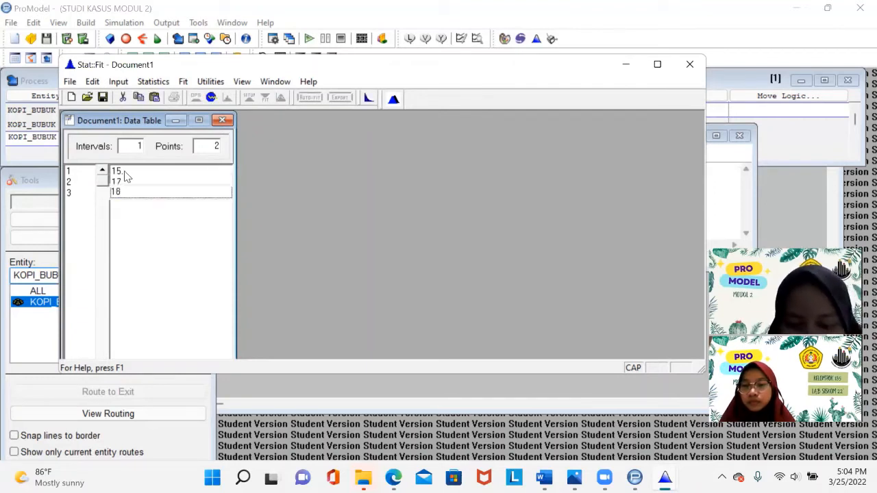
pyautogui.press('Return')
pyautogui.write('17')
pyautogui.press('Return')
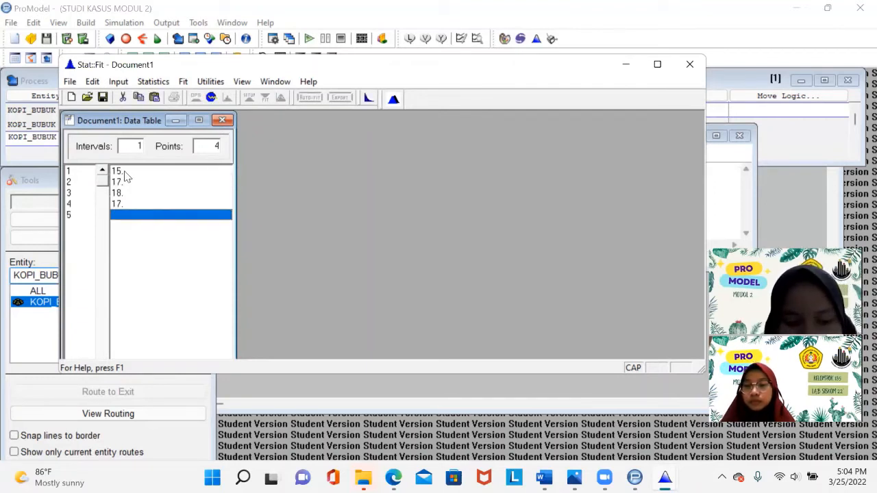
pyautogui.write('18')
pyautogui.press('Return')
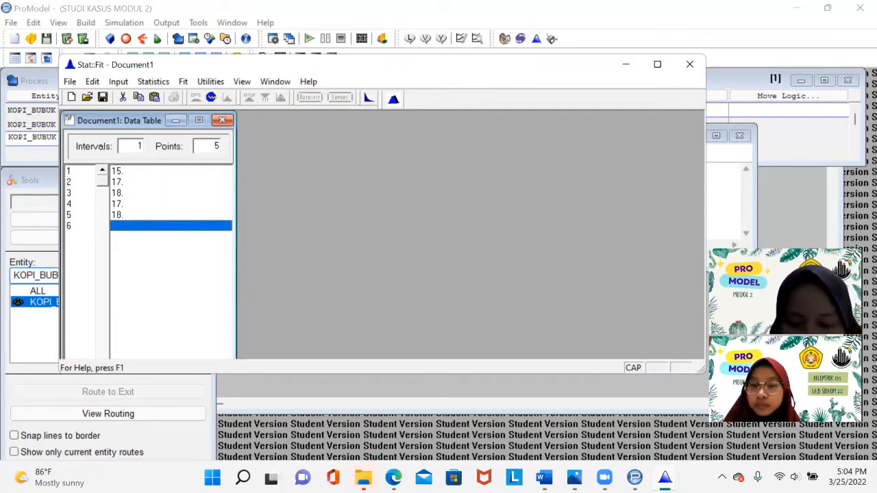
pyautogui.write('16')
pyautogui.press('Return')
pyautogui.write('15')
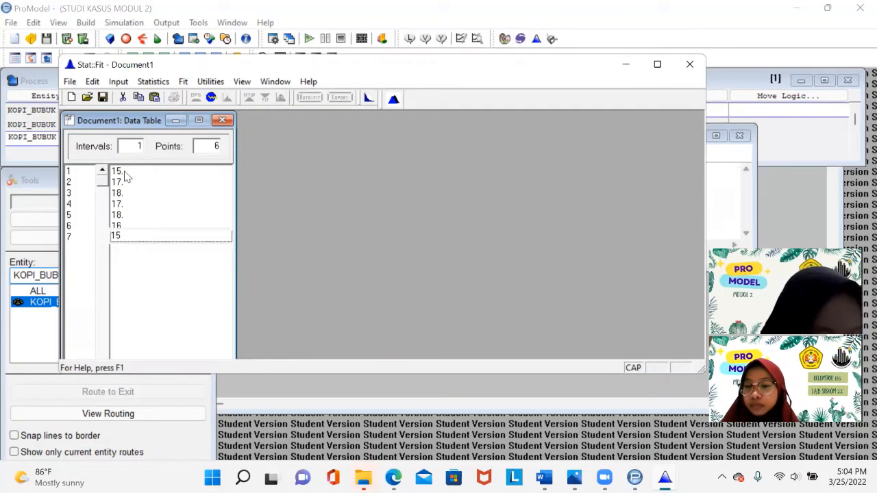
pyautogui.press('Return')
pyautogui.write('1')
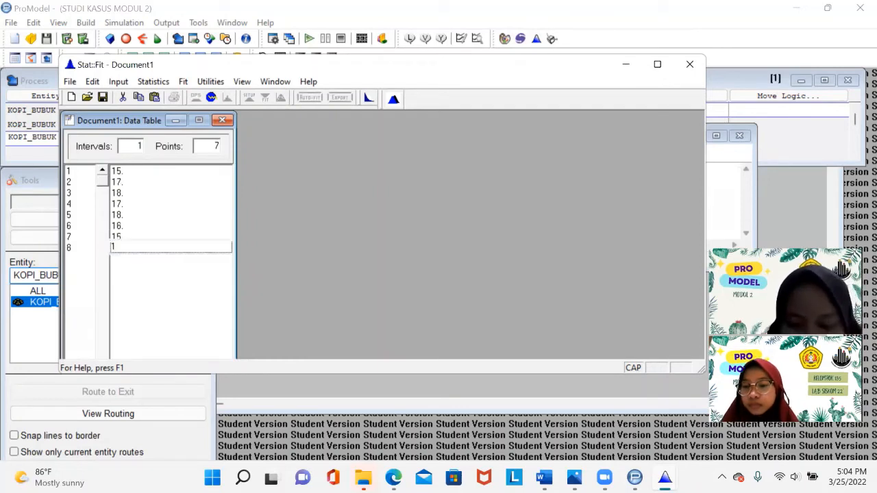
pyautogui.write('8')
pyautogui.press('Return')
pyautogui.write('16')
pyautogui.press('Return')
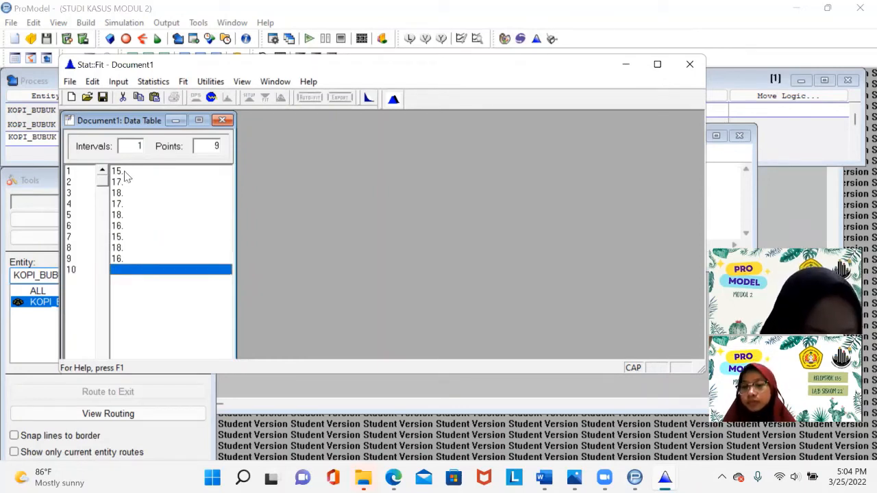
pyautogui.write('15')
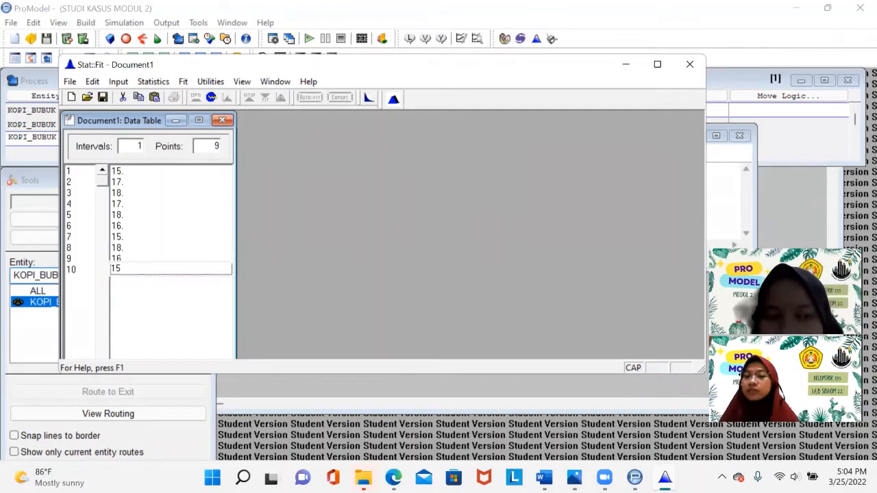
pyautogui.press('Return')
# - Run Auto::Fit on the data using discrete distributions with a lower bound
pyautogui.click(312, 97)
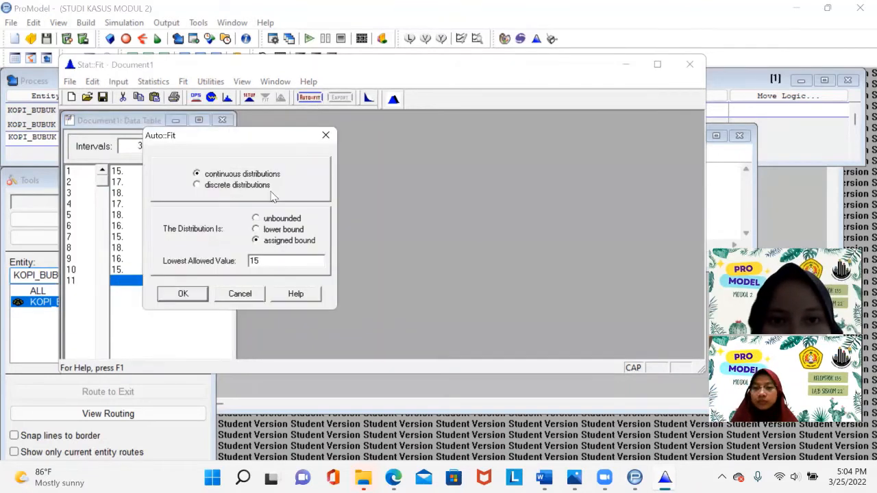
pyautogui.click(197, 185)
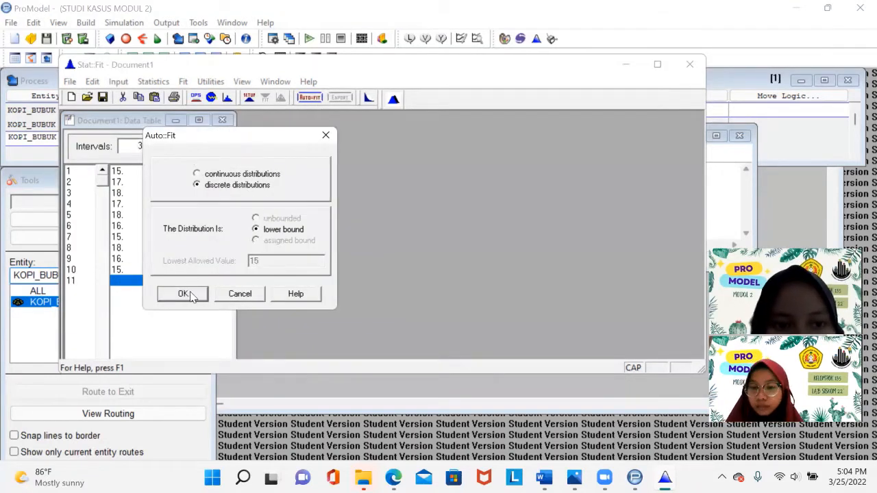
pyautogui.click(187, 294)
pyautogui.click(404, 242)
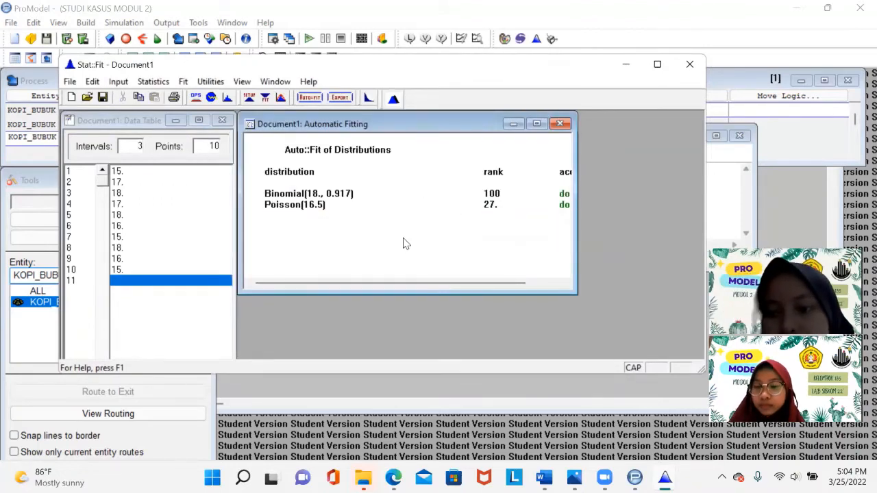
# - Export the fitted Binomial distribution to the clipboard with ProModel as the target application
pyautogui.click(470, 196)
pyautogui.click(341, 97)
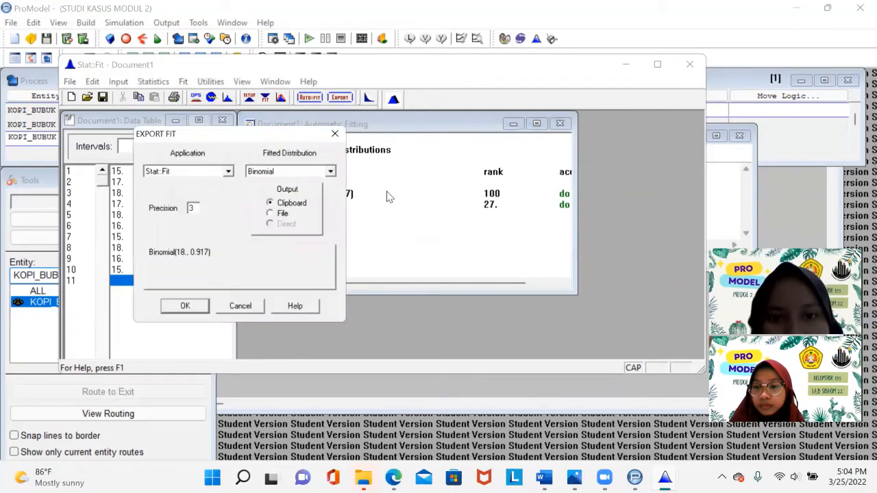
pyautogui.click(229, 170)
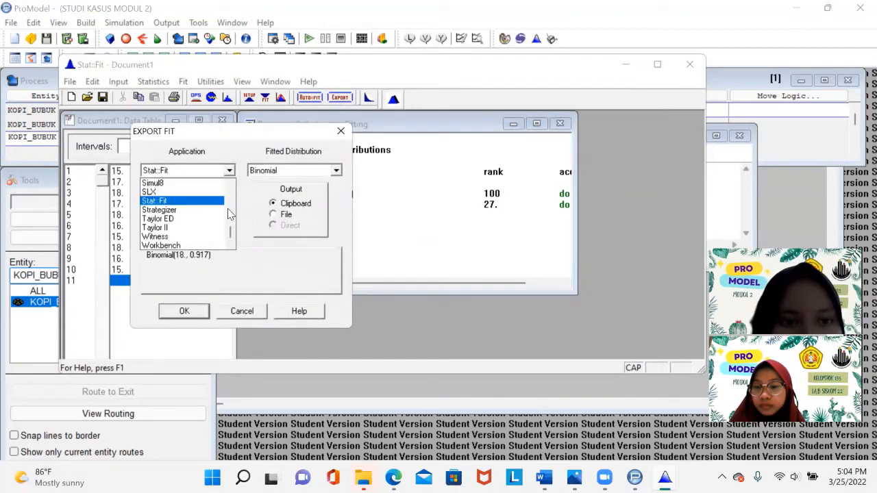
pyautogui.scroll(4, 225, 226)
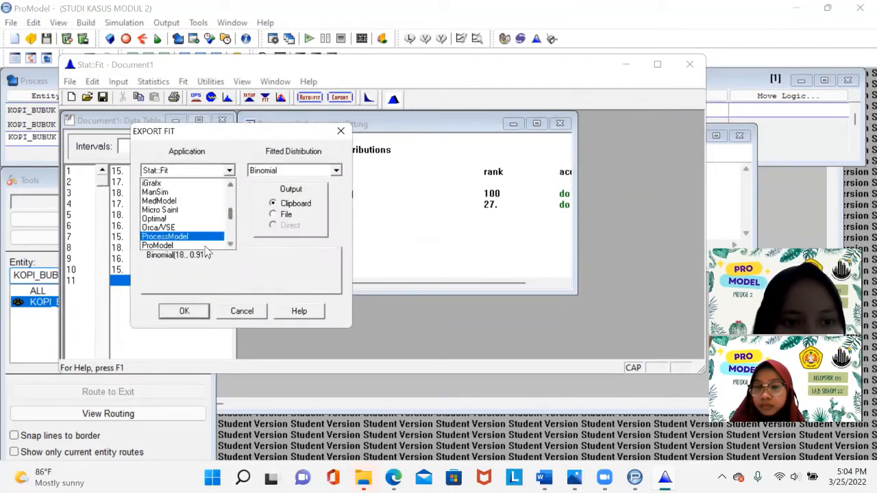
pyautogui.click(199, 246)
pyautogui.click(184, 312)
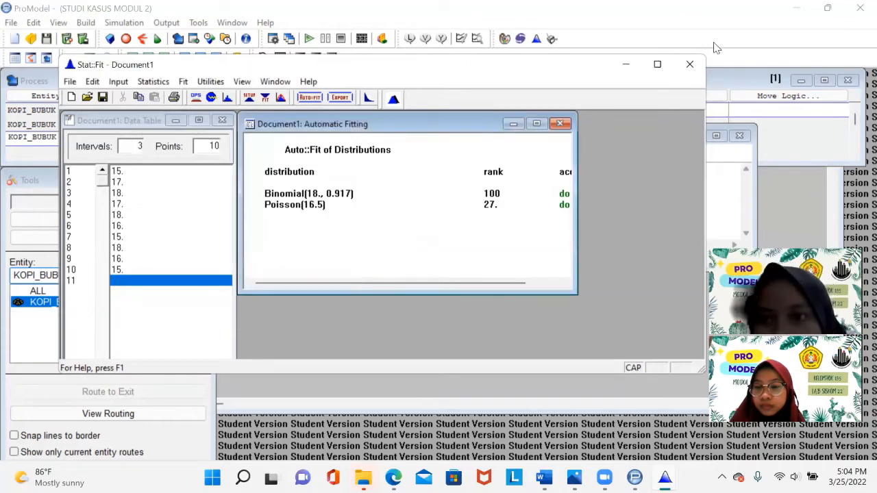
# - Build the routing move logic MOVE FOR BI(18., 0.917) in the Logic Builder from the pasted fit, then close the editors
pyautogui.click(510, 139)
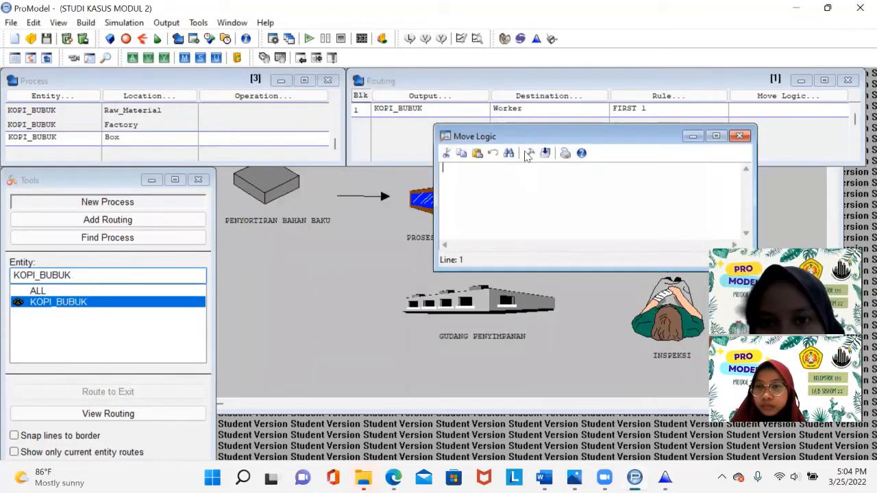
pyautogui.click(529, 153)
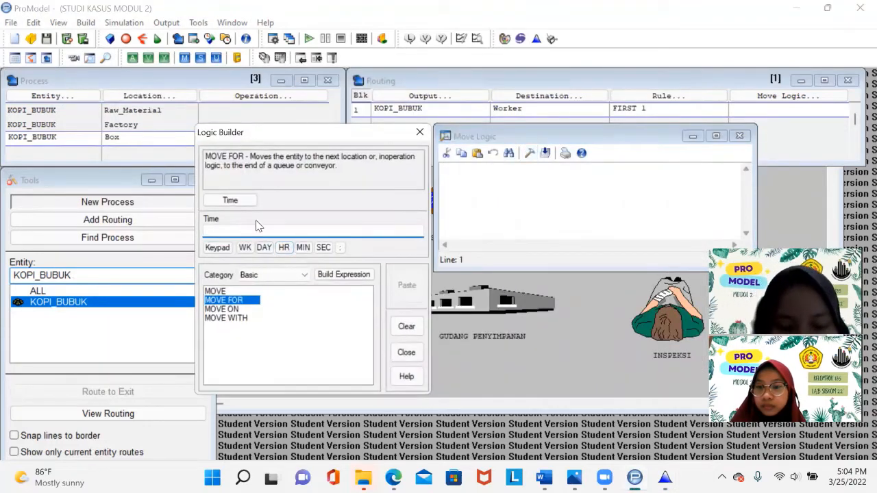
pyautogui.write('BI(18., 0.917)')
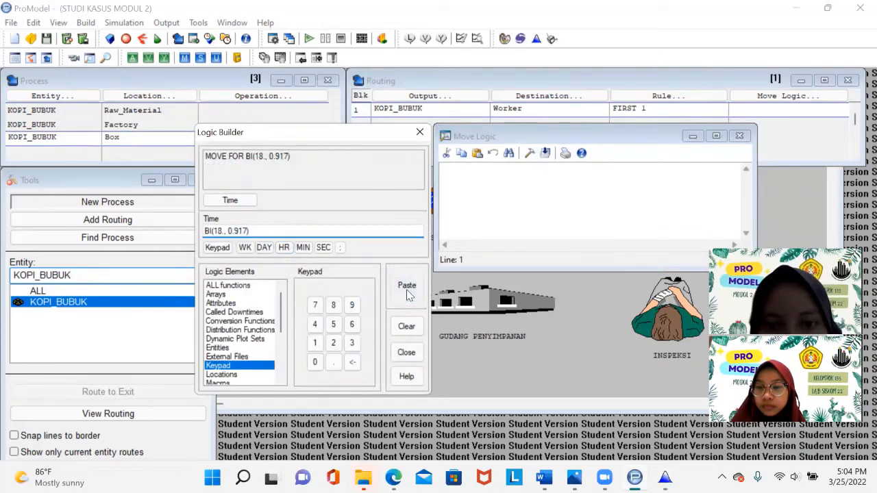
pyautogui.click(406, 294)
pyautogui.click(739, 136)
pyautogui.click(420, 131)
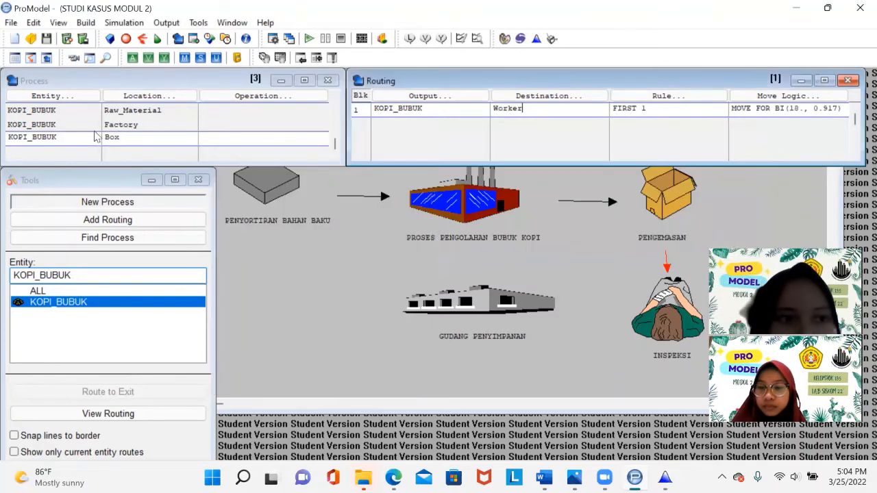
# - Add a new process record for entity KOPI_BUBUK
pyautogui.click(95, 137)
pyautogui.click(68, 96)
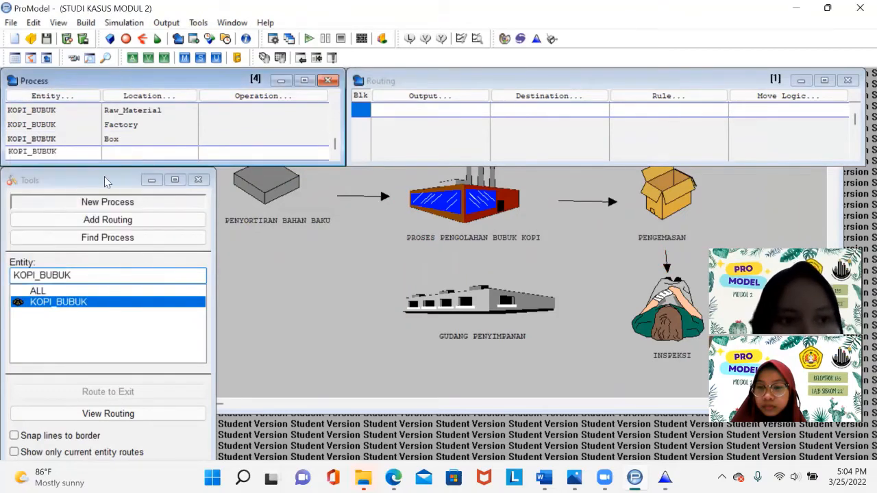
pyautogui.click(172, 112)
pyautogui.click(154, 96)
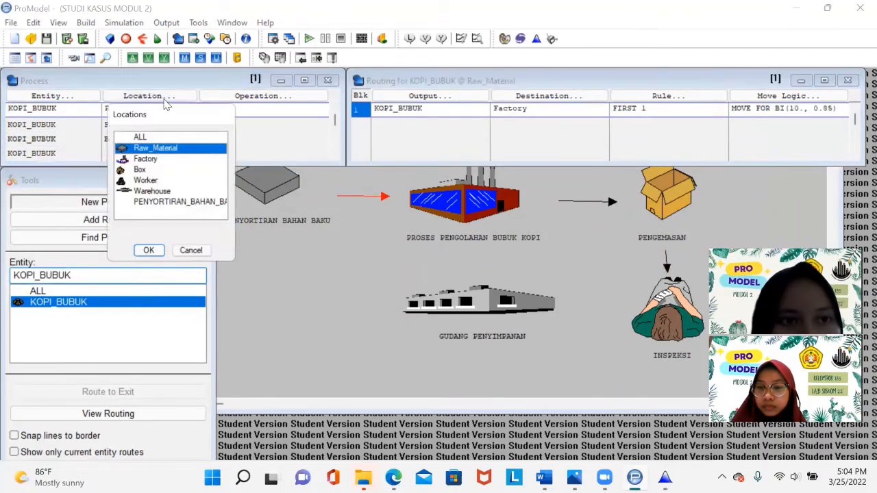
pyautogui.click(192, 251)
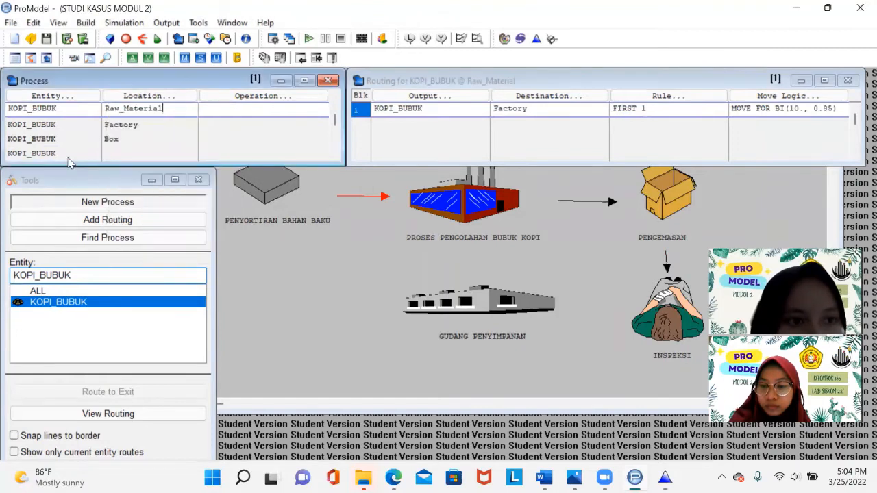
# - Set the new process record's location to Worker
pyautogui.click(62, 156)
pyautogui.click(134, 96)
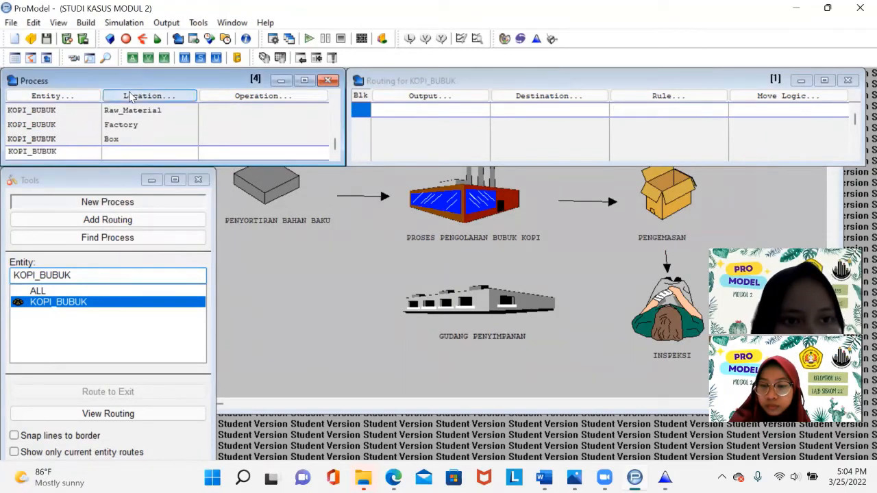
pyautogui.click(148, 291)
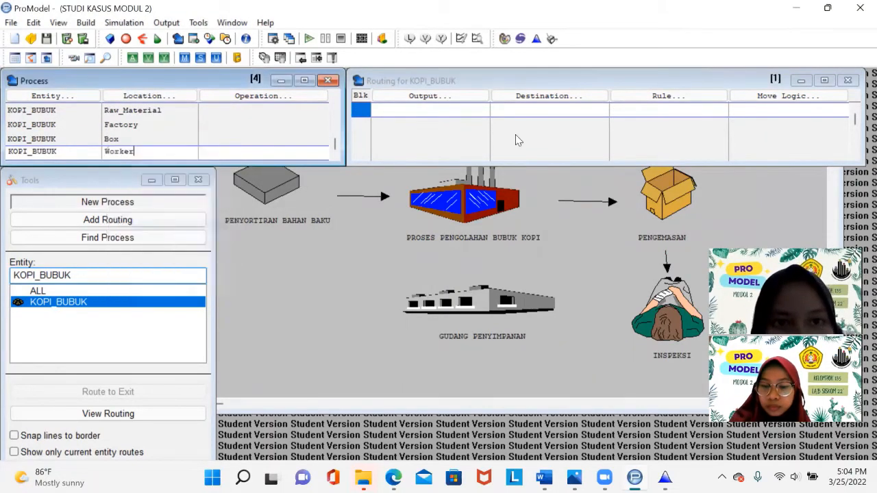
# - Add a routing from Worker that sends KOPI_BUBUK to the Warehouse location
pyautogui.click(451, 98)
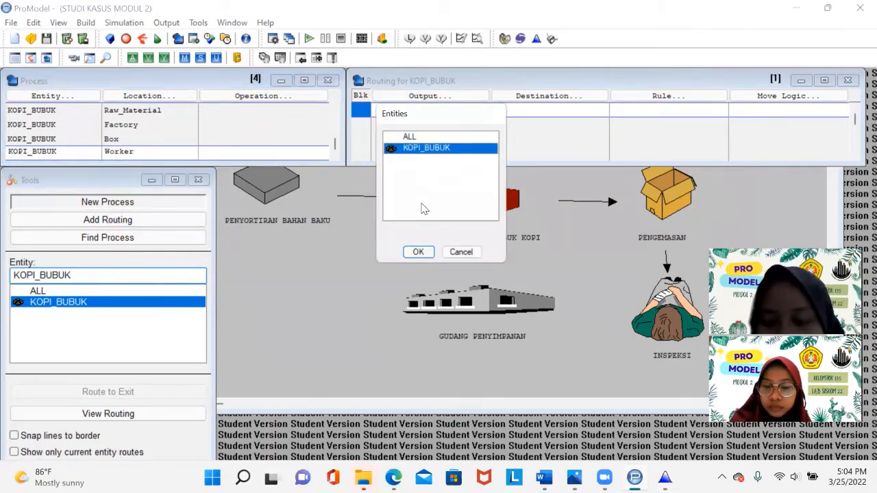
pyautogui.press('Return')
pyautogui.click(581, 96)
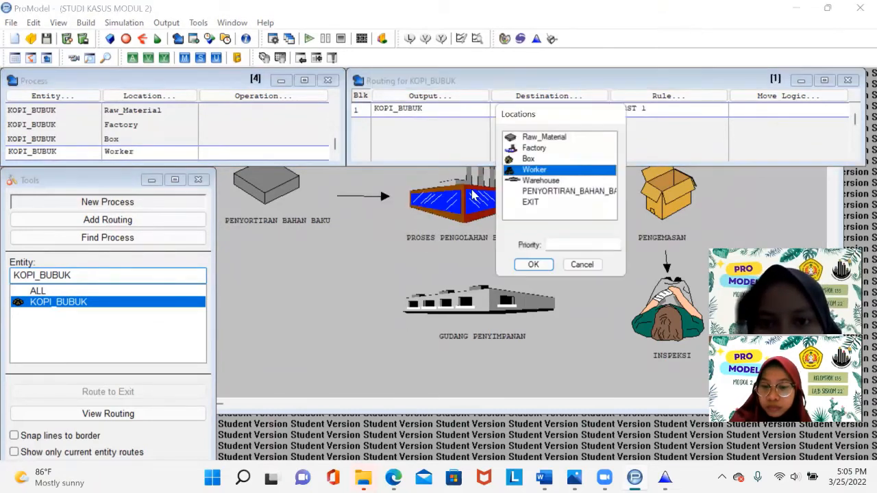
pyautogui.click(555, 181)
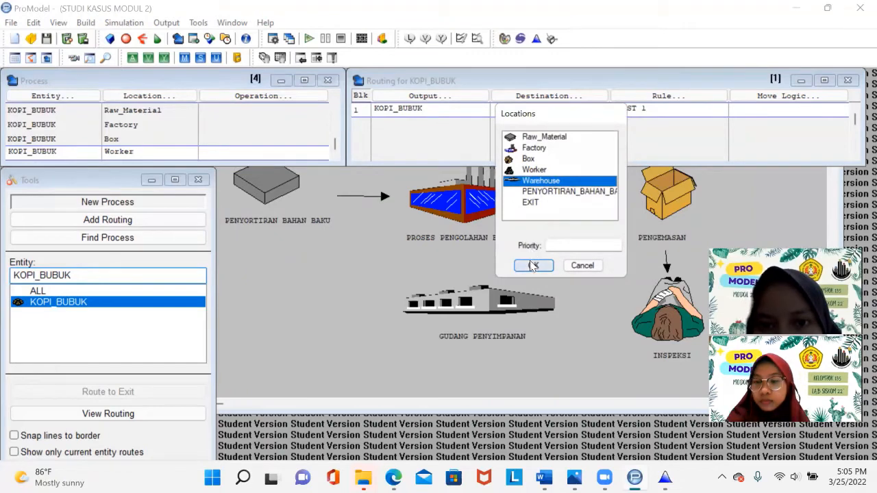
pyautogui.click(533, 265)
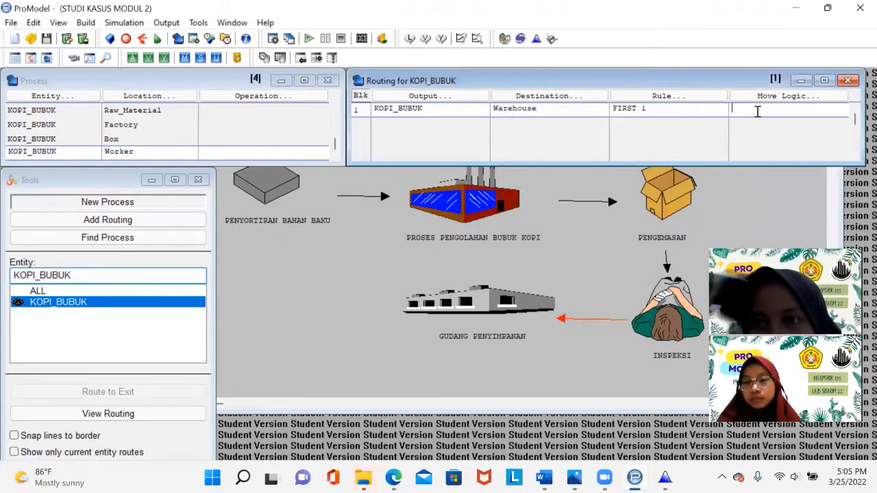
# - Open the Warehouse routing's move logic and launch Stat::Fit for a new data set
pyautogui.click(752, 103)
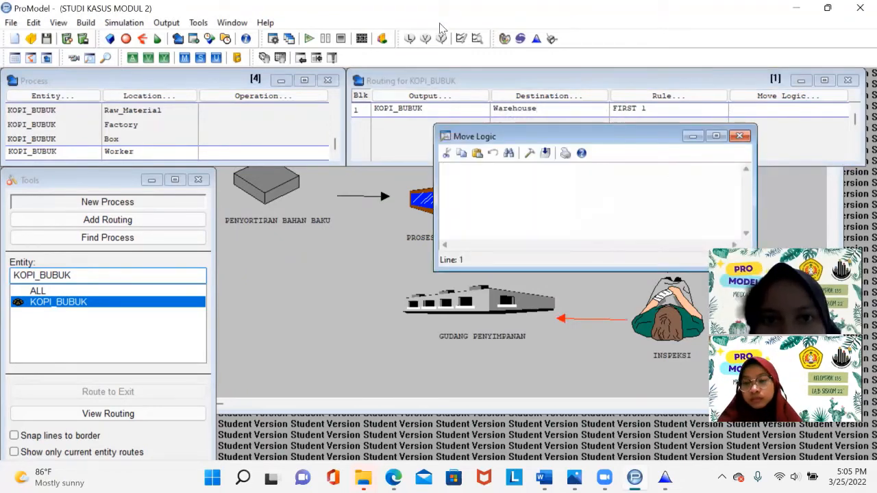
pyautogui.click(537, 39)
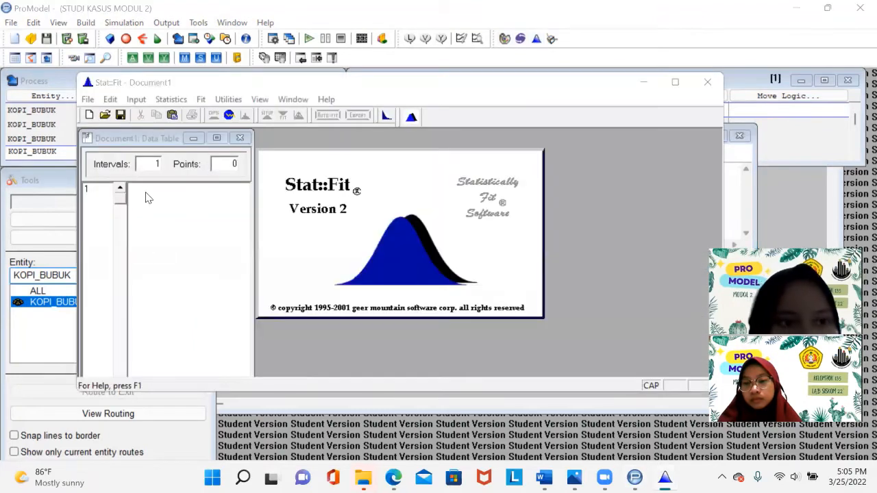
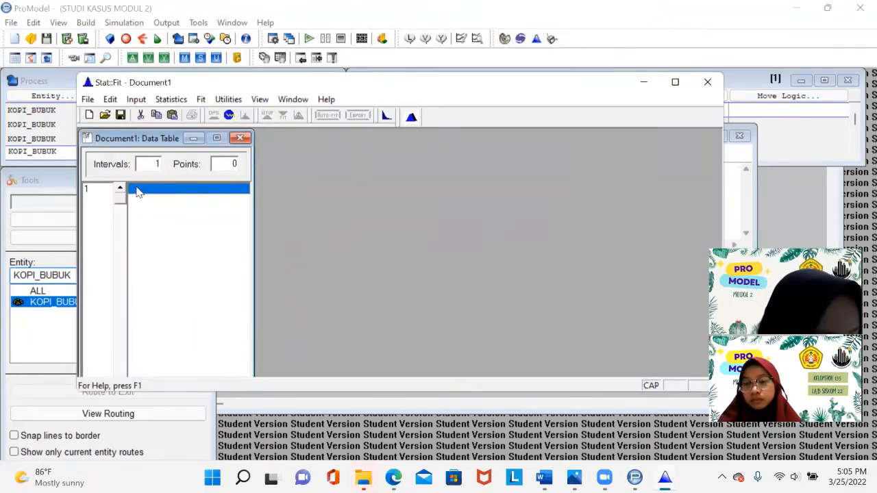
# - Enter the ten data values 10, 9, 11, 12, 10, 11, 9, 12, 10, 9 into the Stat::Fit data table
pyautogui.click(130, 188)
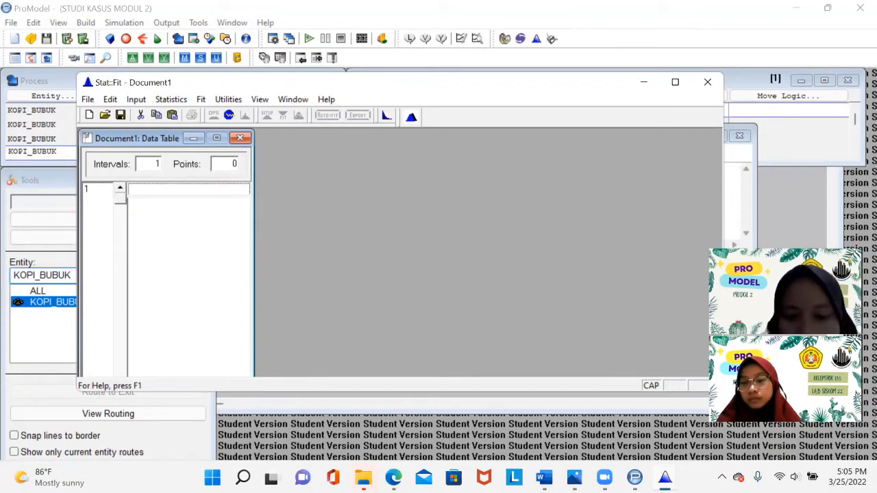
pyautogui.write('10')
pyautogui.press('Return')
pyautogui.write('9')
pyautogui.press('Return')
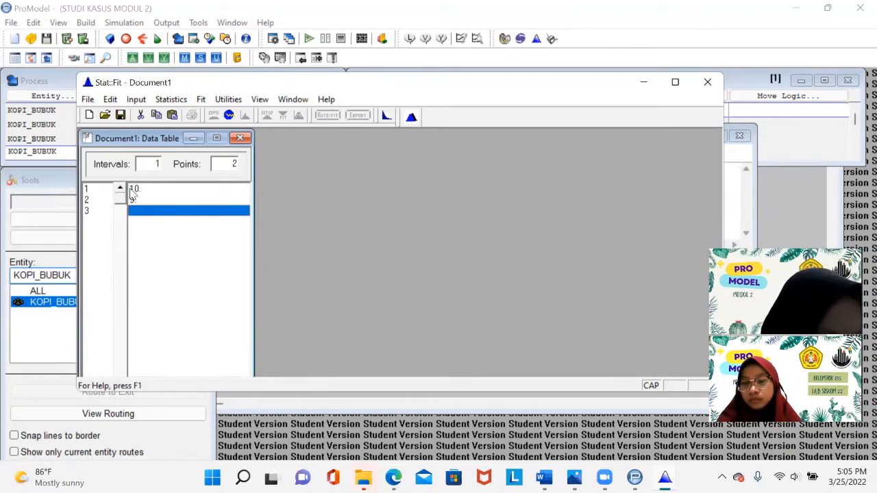
pyautogui.write('12')
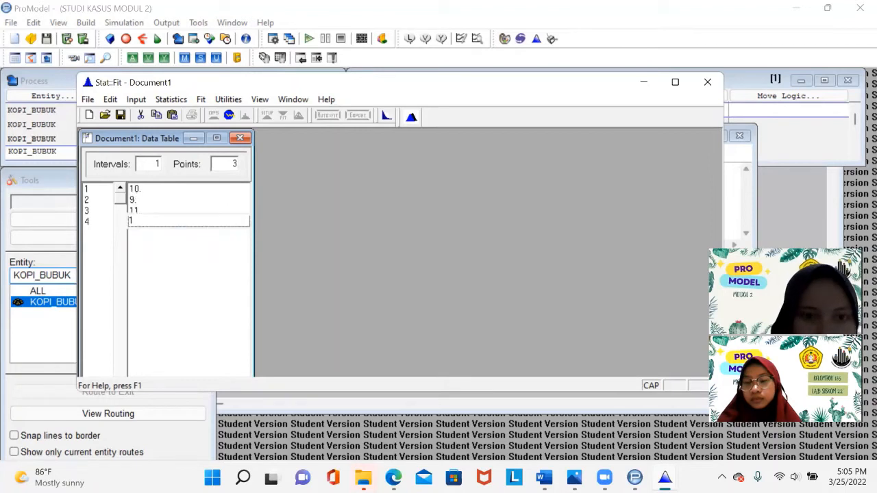
pyautogui.press('Return')
pyautogui.write('10')
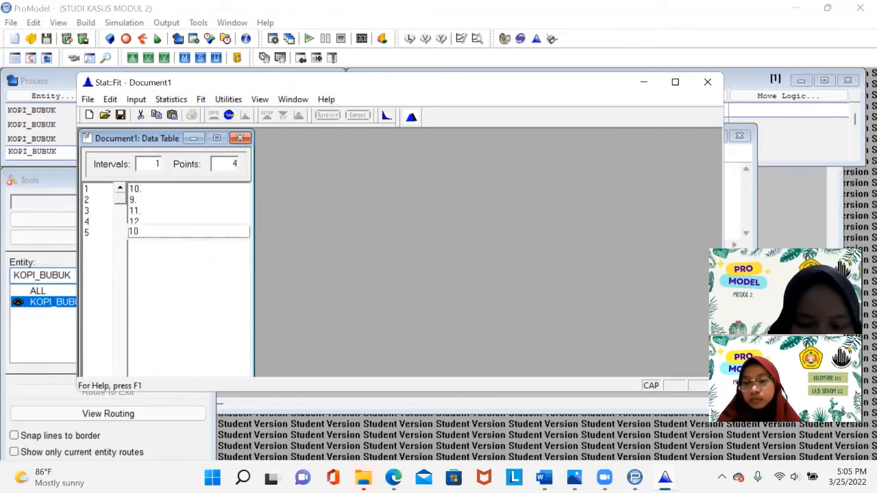
pyautogui.press('Return')
pyautogui.write('11')
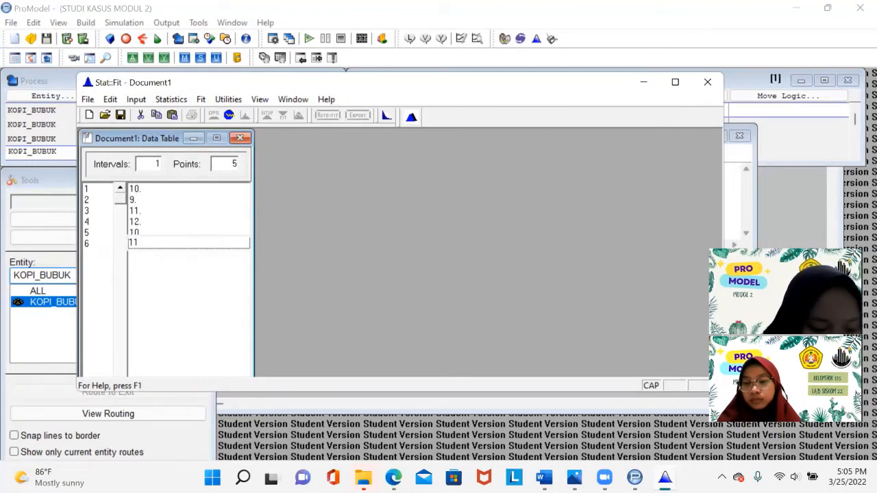
pyautogui.press('Return')
pyautogui.write('9')
pyautogui.press('Return')
pyautogui.write('12')
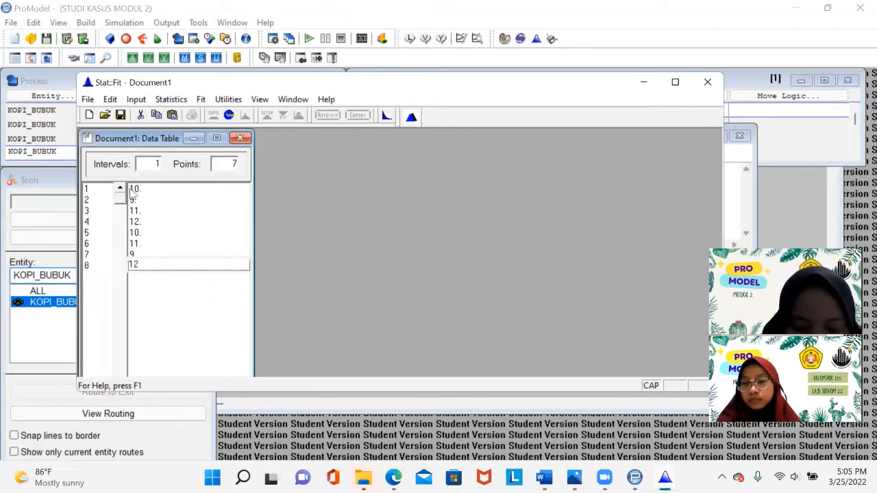
pyautogui.press('Return')
pyautogui.write('10')
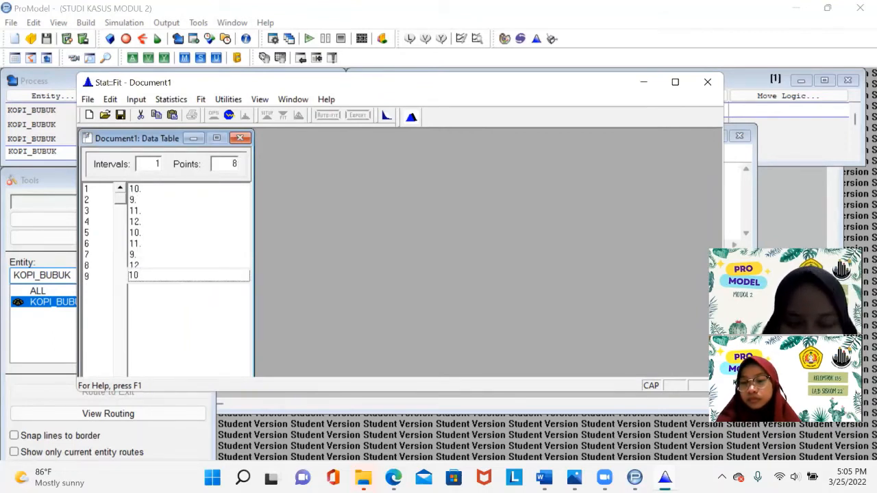
pyautogui.press('Return')
pyautogui.write('9')
pyautogui.press('Return')
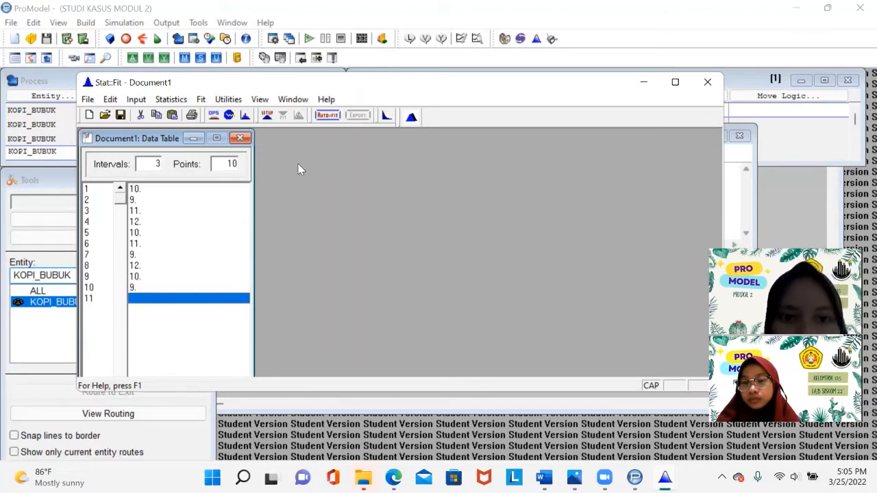
# - Run Auto::Fit for discrete distributions and select the Binomial(12., 0.858) fit
pyautogui.click(327, 115)
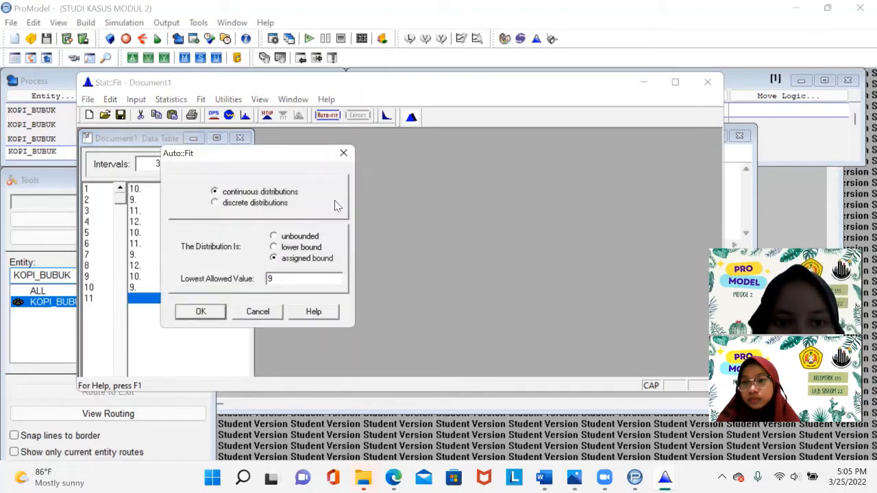
pyautogui.click(244, 205)
pyautogui.press('Return')
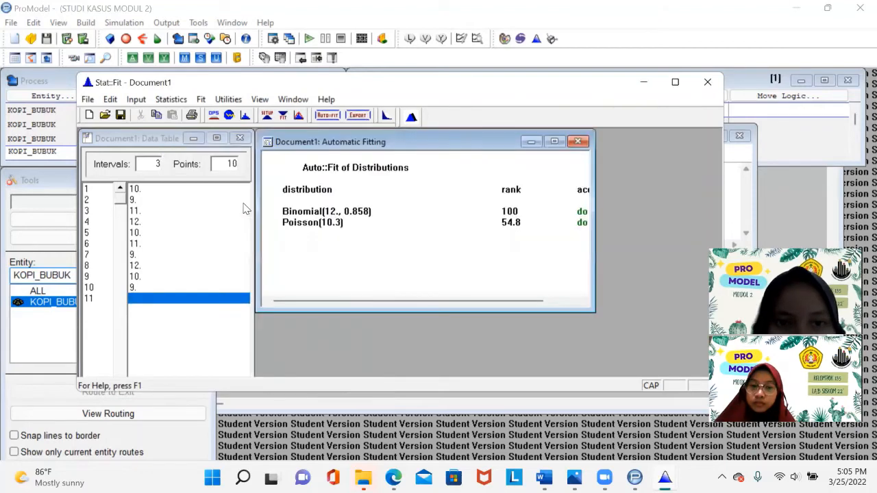
pyautogui.click(508, 211)
pyautogui.click(487, 254)
pyautogui.click(399, 221)
pyautogui.click(507, 214)
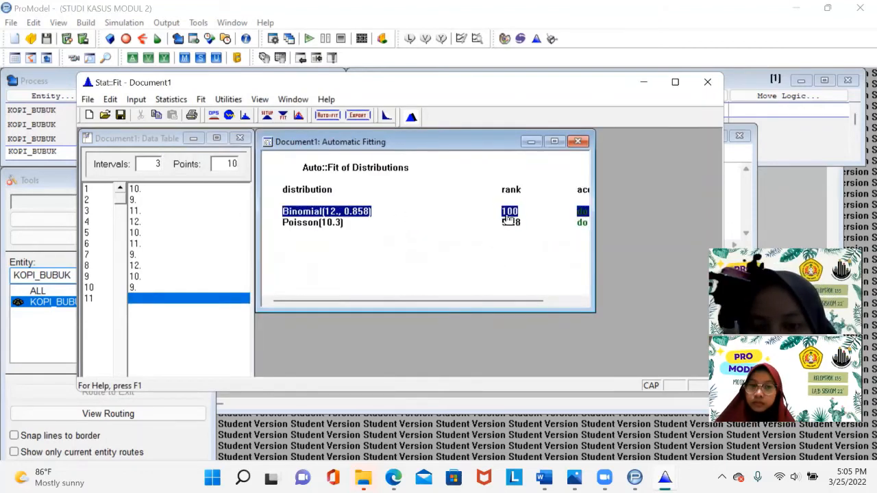
# - Export the Binomial fit to the clipboard in ProModel format
pyautogui.click(357, 115)
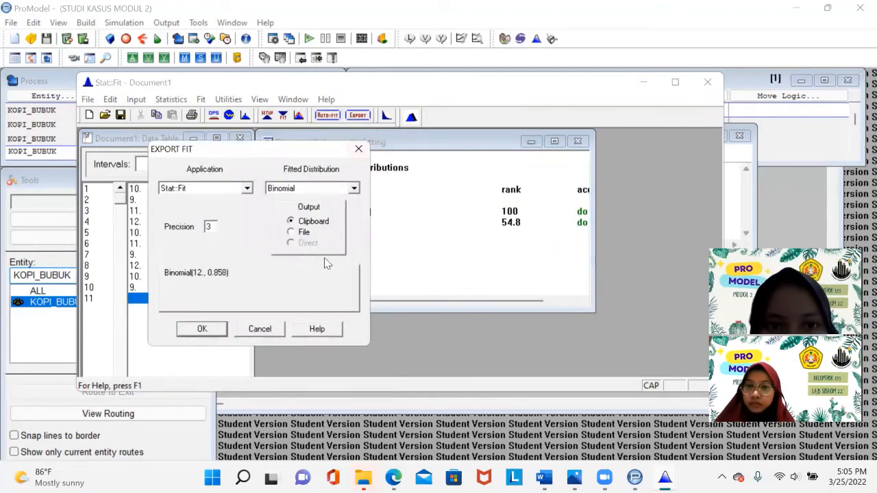
pyautogui.click(246, 187)
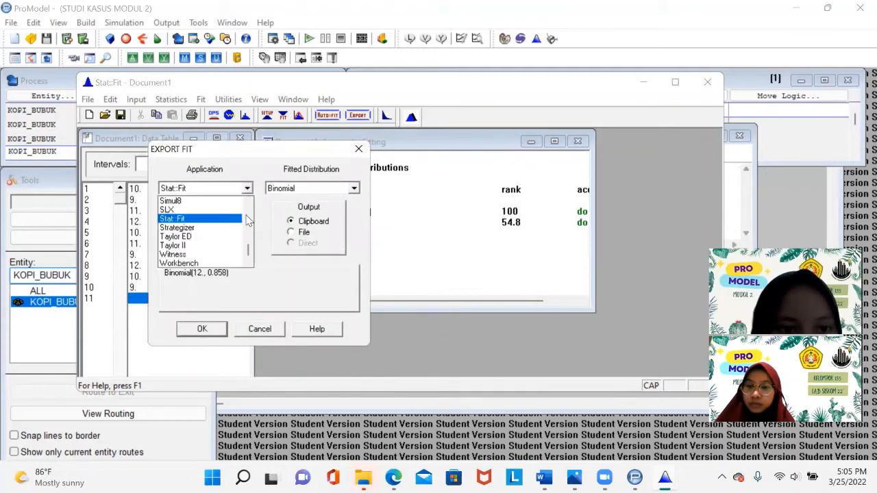
pyautogui.scroll(3, 231, 235)
pyautogui.click(198, 254)
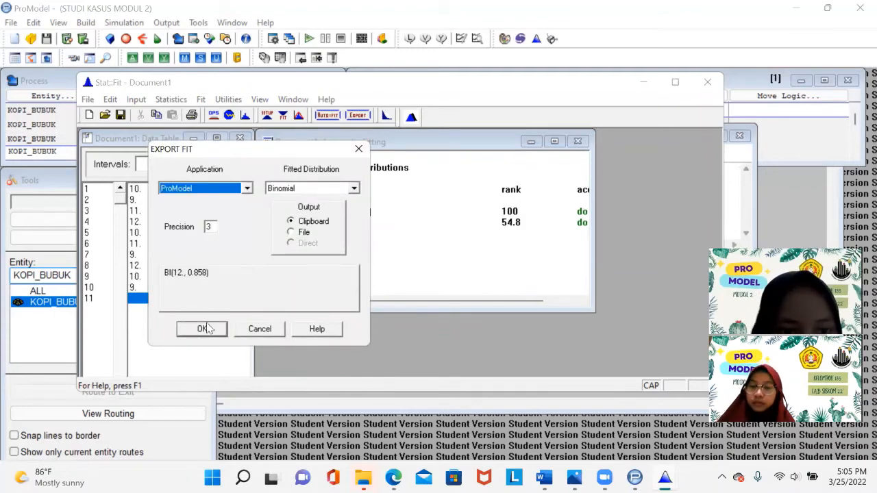
pyautogui.click(203, 328)
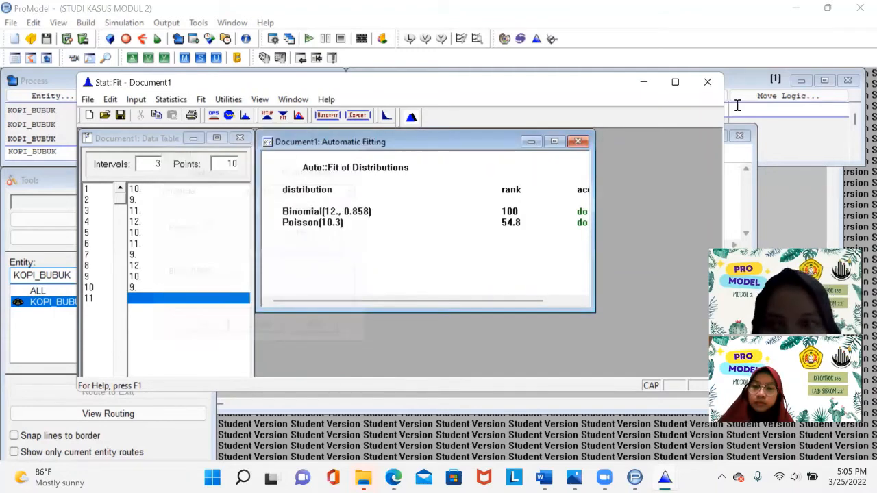
# - Paste the fit into the Warehouse routing's move logic as MOVE FOR BI(12., 0.858) and close the editor
pyautogui.click(735, 196)
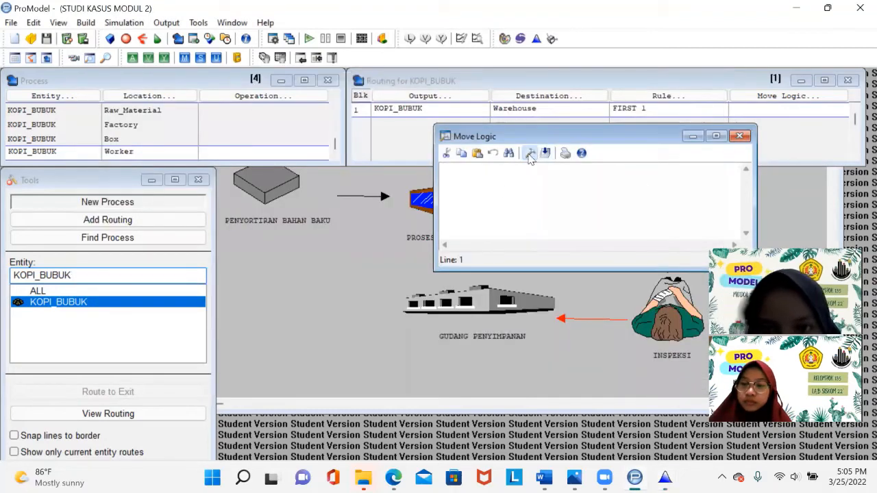
pyautogui.click(530, 157)
pyautogui.write('BI(12., 0.858)')
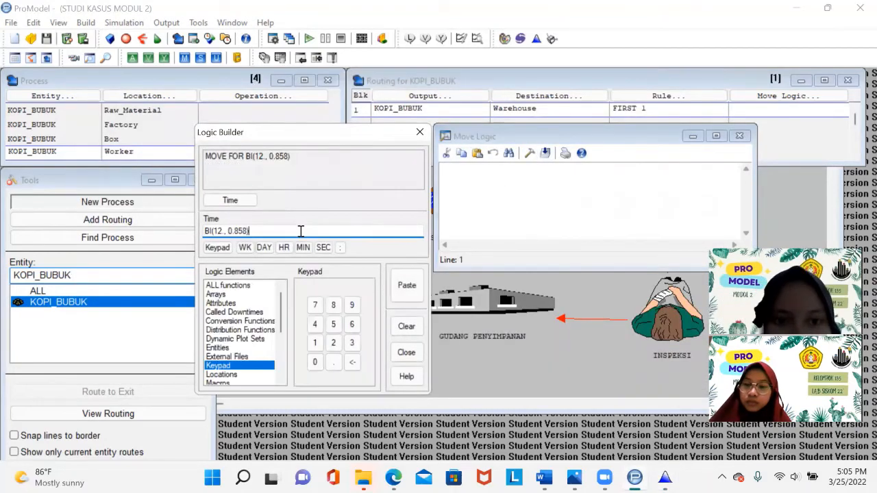
pyautogui.click(404, 286)
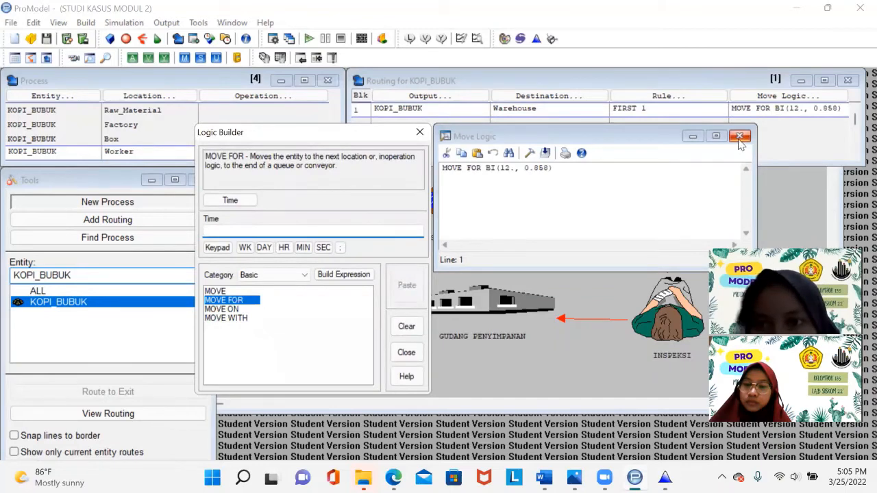
pyautogui.click(740, 137)
# - Add a new process record for KOPI_BUBUK at the Warehouse location
pyautogui.click(87, 152)
pyautogui.press('Return')
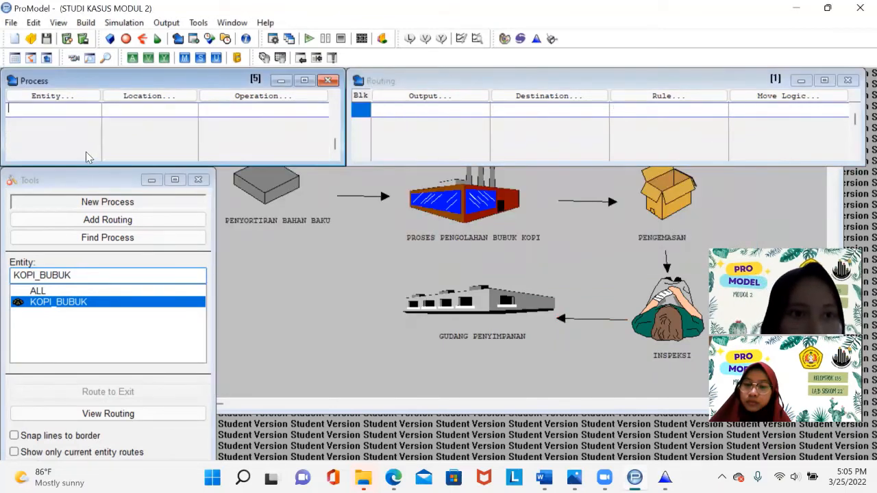
pyautogui.click(63, 103)
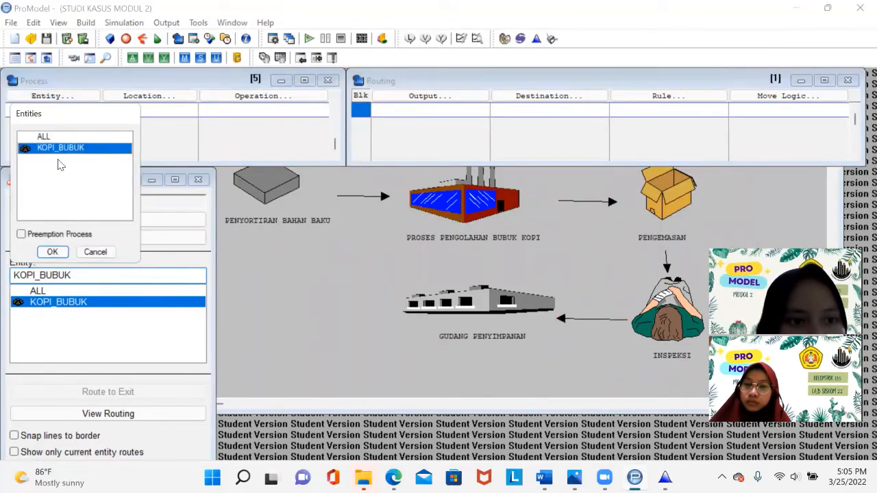
pyautogui.click(94, 250)
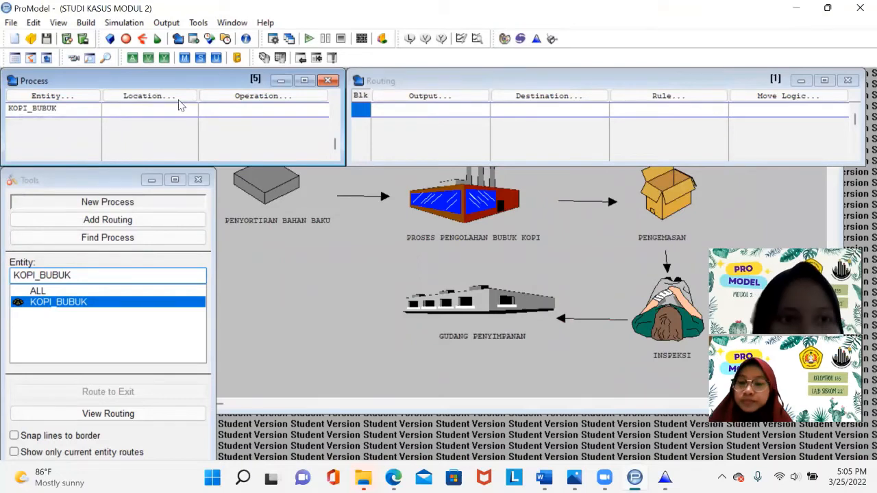
pyautogui.click(180, 100)
pyautogui.press('Return')
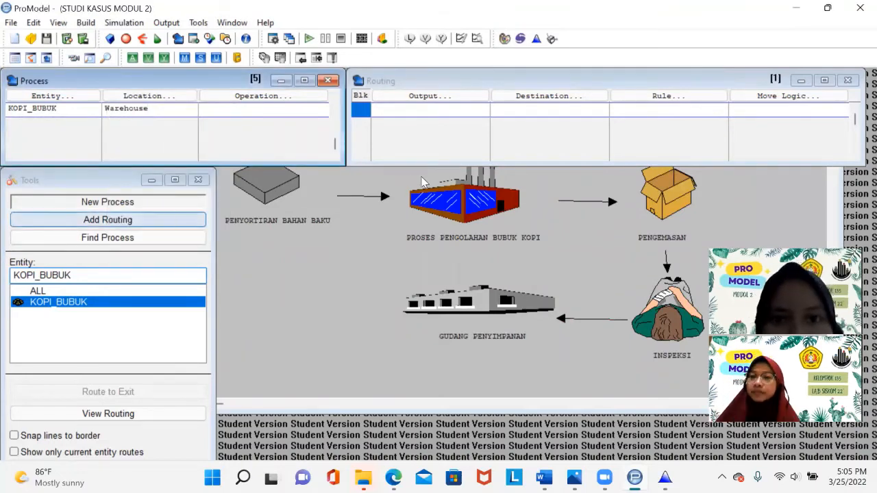
# - Add a routing from Warehouse that sends KOPI_BUBUK to EXIT
pyautogui.click(402, 103)
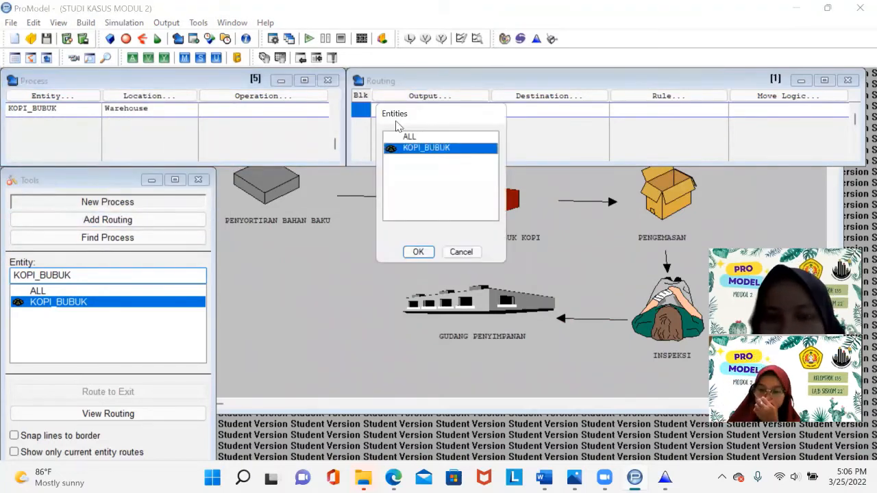
pyautogui.press('Return')
pyautogui.click(520, 103)
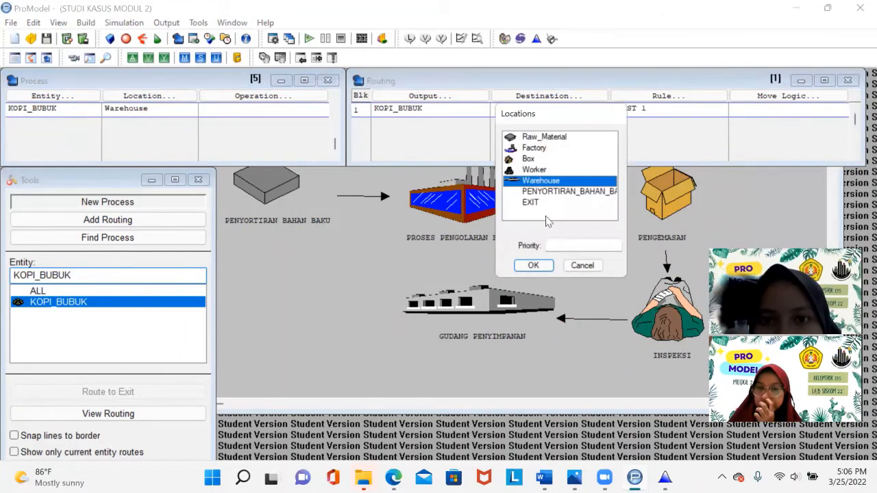
pyautogui.click(541, 203)
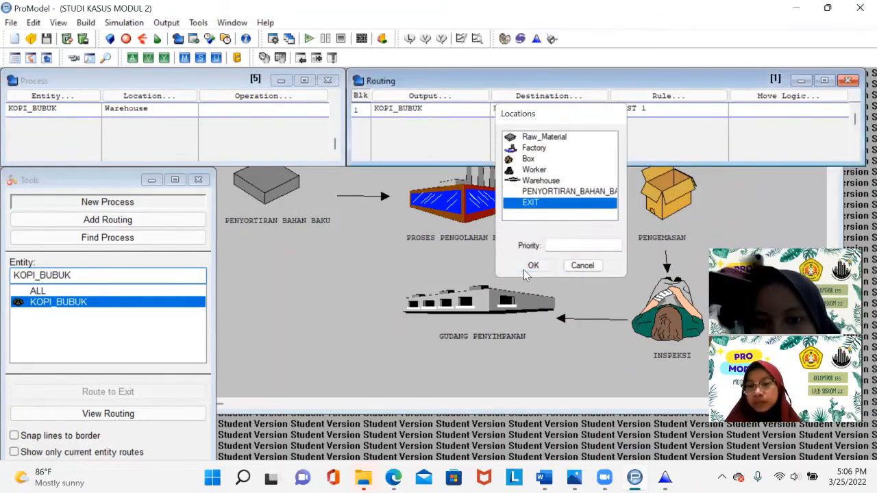
pyautogui.click(524, 268)
# - Open the EXIT routing's move logic and launch Stat::Fit for a new data set
pyautogui.click(768, 103)
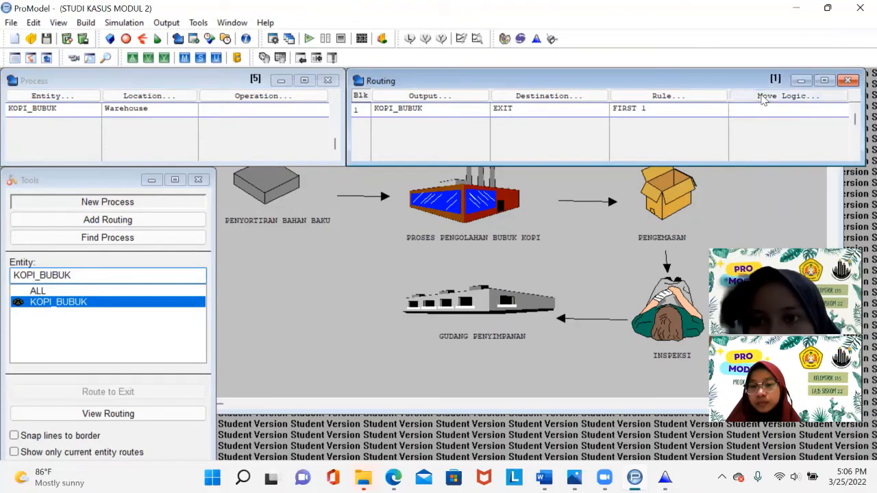
pyautogui.click(536, 39)
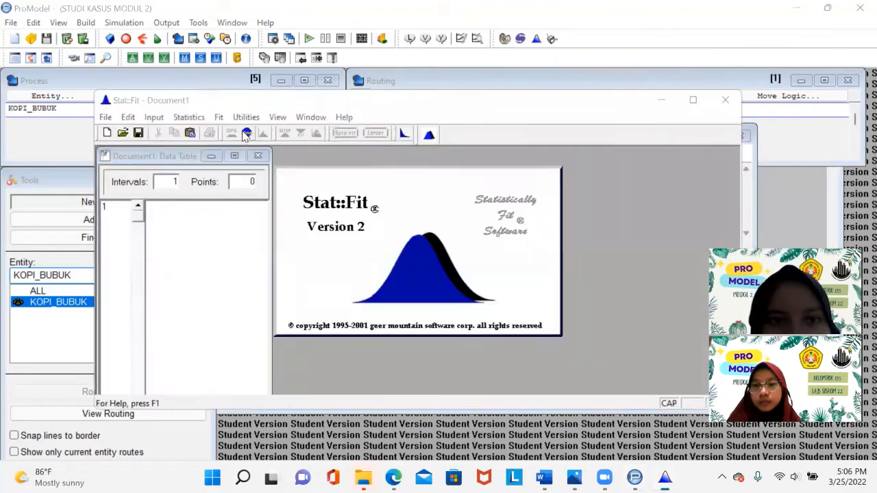
pyautogui.click(166, 210)
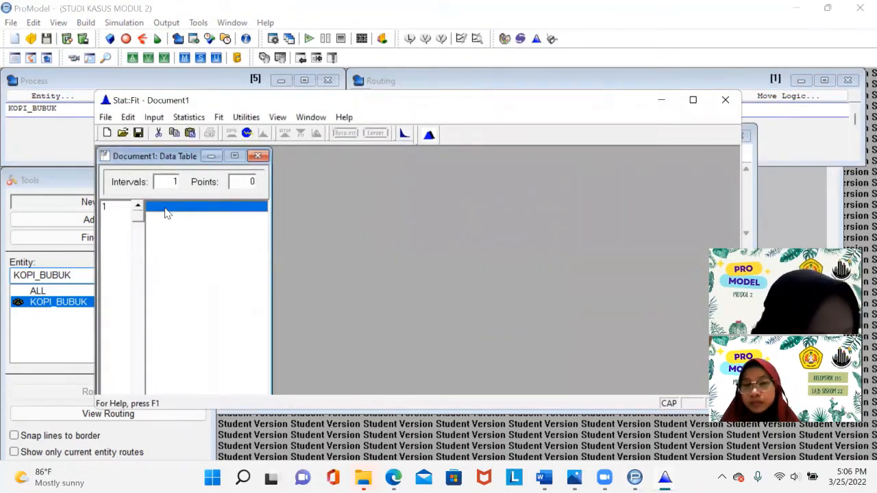
# - Enter the ten data points 9, 8, 7, 10, 9, 10, 8, 7, 8, 9 into the Stat::Fit data table
pyautogui.write('9')
pyautogui.press('Return')
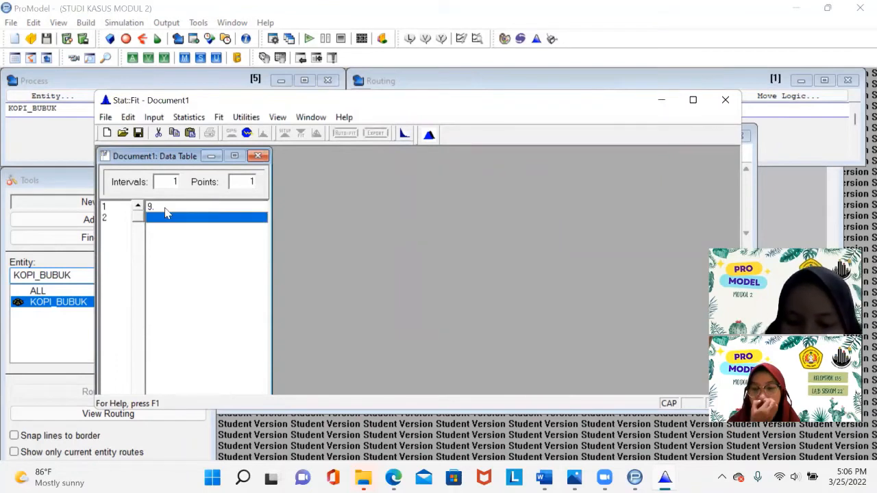
pyautogui.write('8')
pyautogui.press('Return')
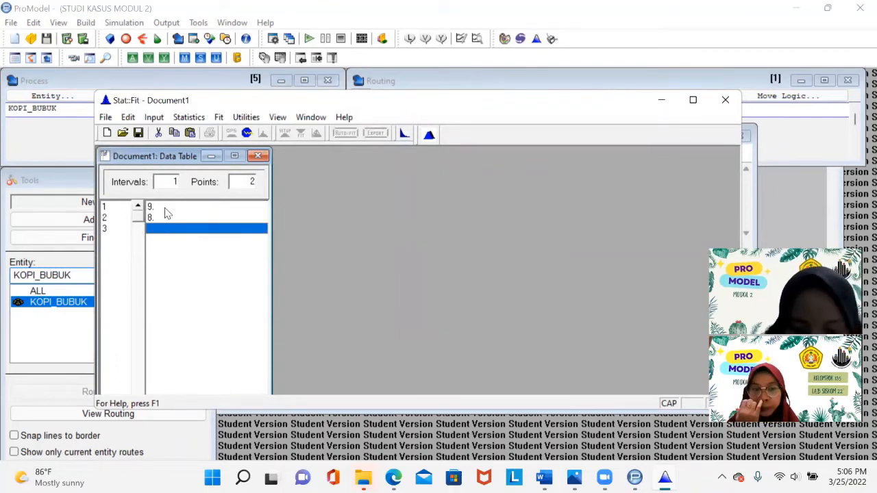
pyautogui.write('8')
pyautogui.press('Return')
pyautogui.write('10')
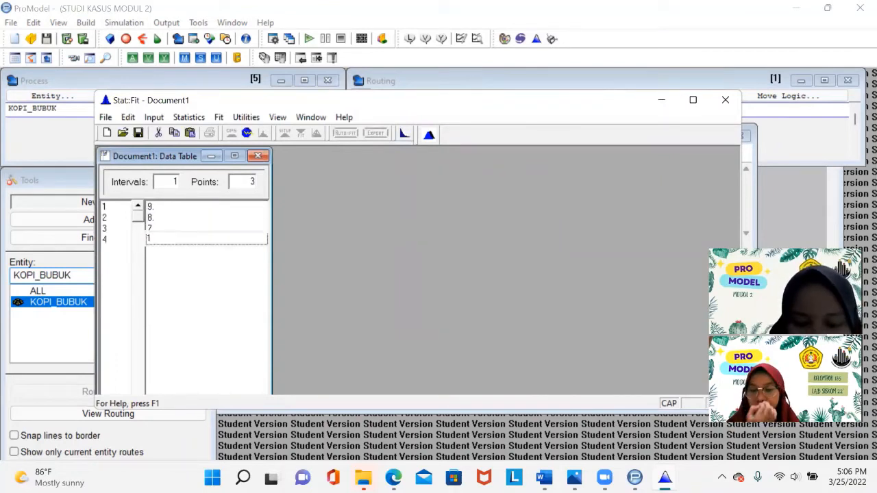
pyautogui.press('Return')
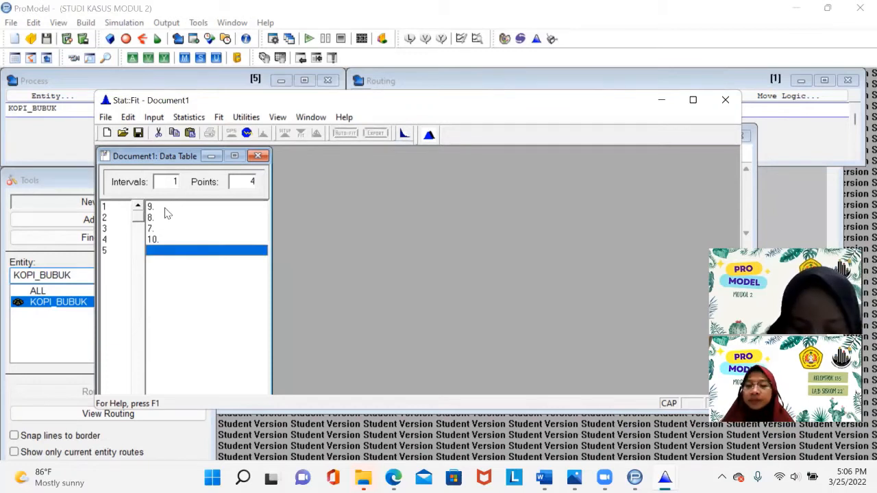
pyautogui.write('9')
pyautogui.press('Return')
pyautogui.write('10')
pyautogui.press('Return')
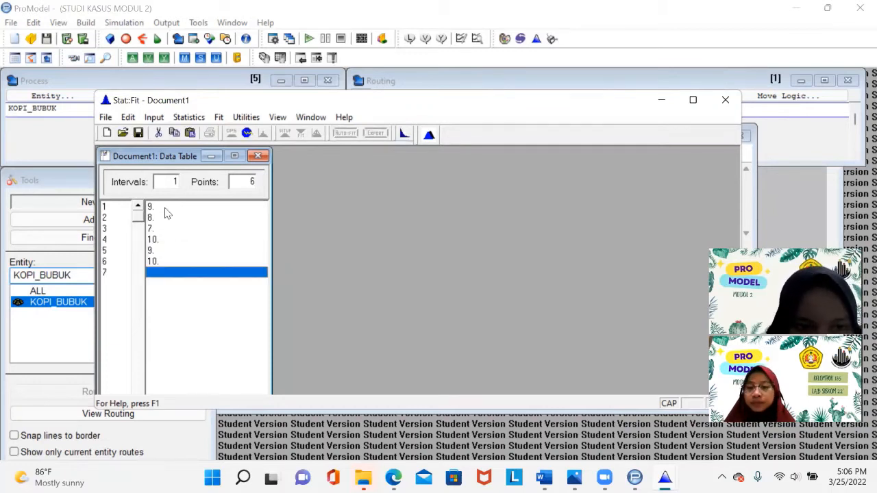
pyautogui.write('8')
pyautogui.press('Return')
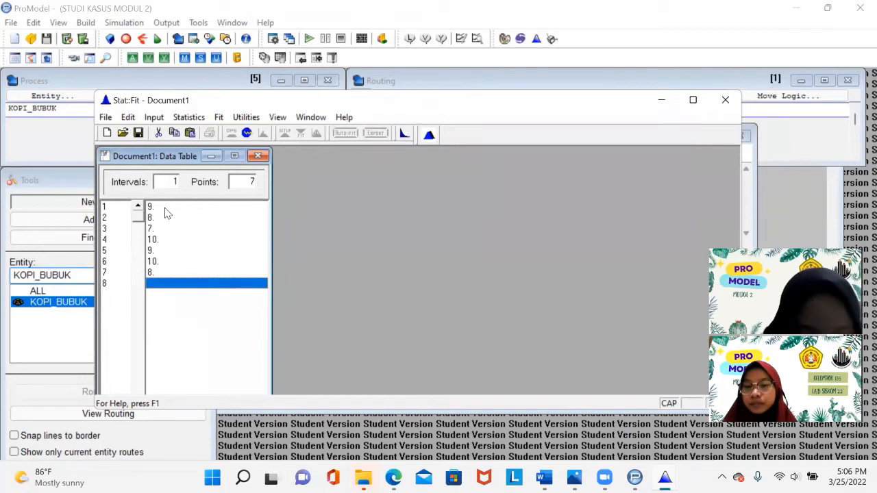
pyautogui.write('7')
pyautogui.press('Return')
pyautogui.write('8')
pyautogui.press('Return')
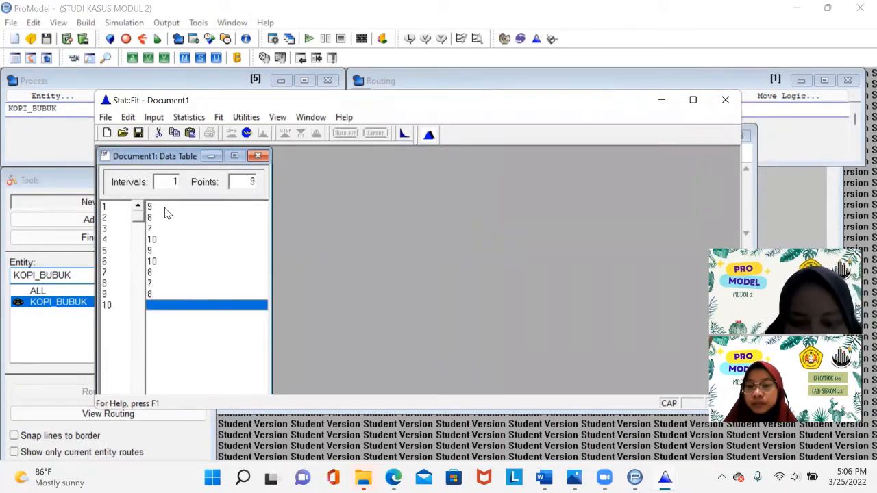
pyautogui.write('0')
pyautogui.write('9')
pyautogui.press('Return')
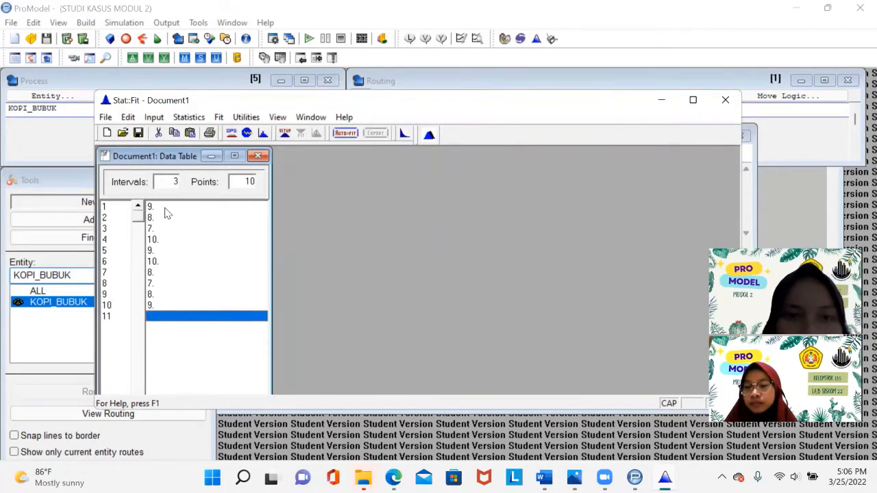
# - Run Auto::Fit on the data using discrete distributions
pyautogui.click(345, 133)
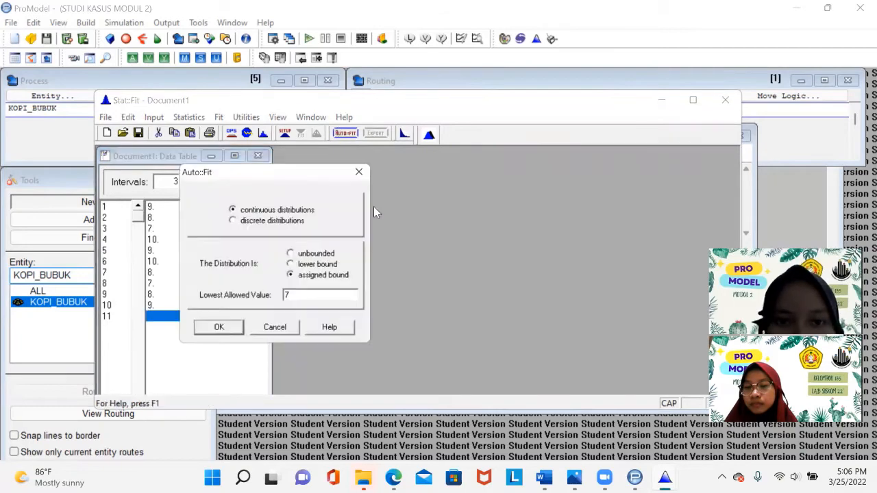
pyautogui.click(288, 223)
pyautogui.click(219, 329)
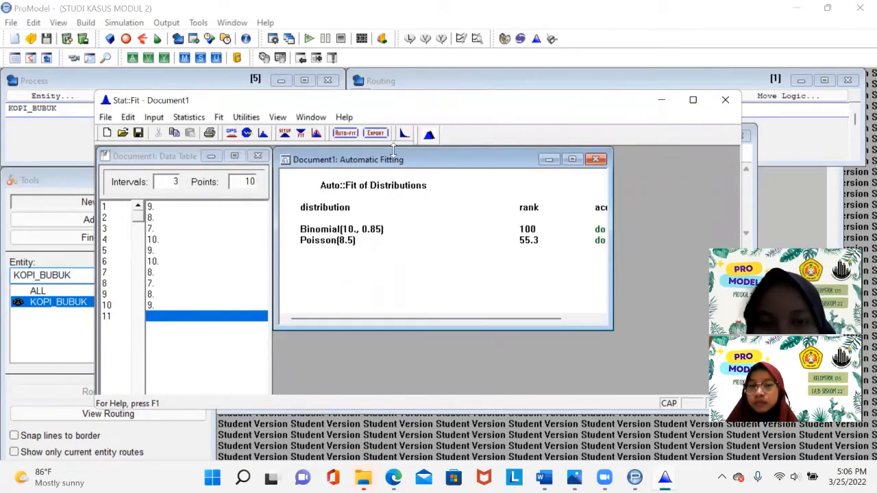
# - Export the Binomial fit to the clipboard in ProModel format and close Stat::Fit without saving
pyautogui.click(374, 134)
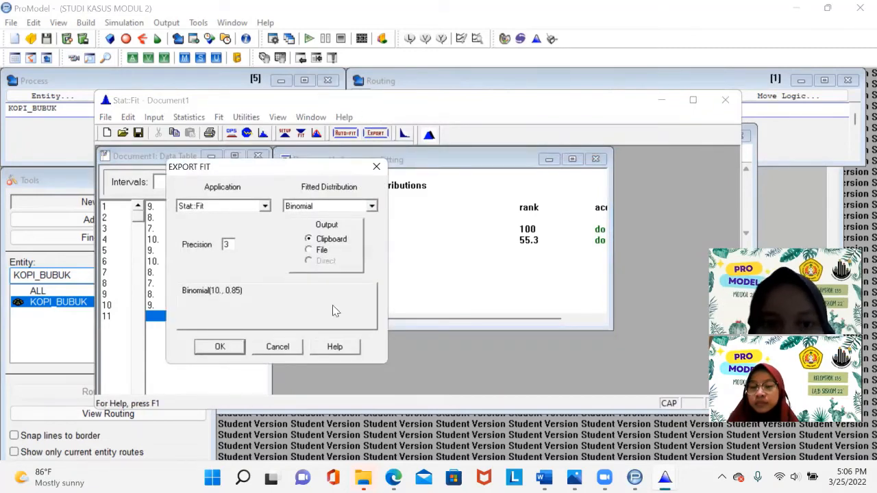
pyautogui.click(264, 205)
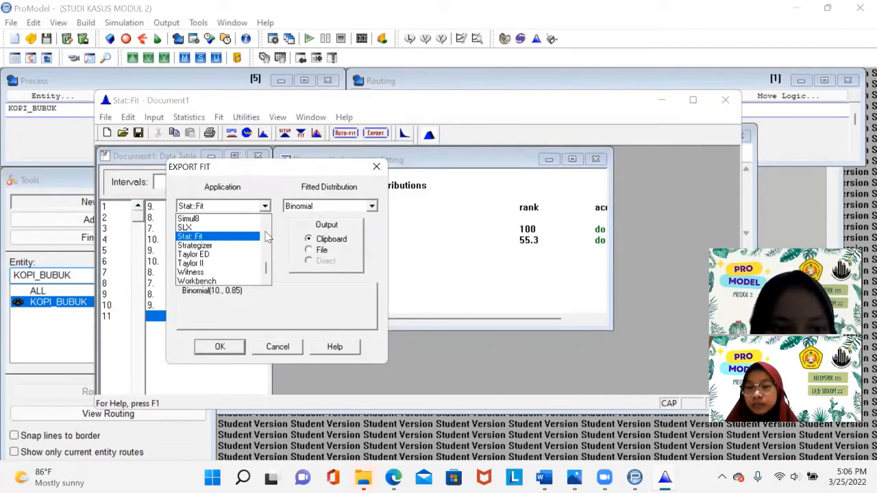
pyautogui.click(267, 237)
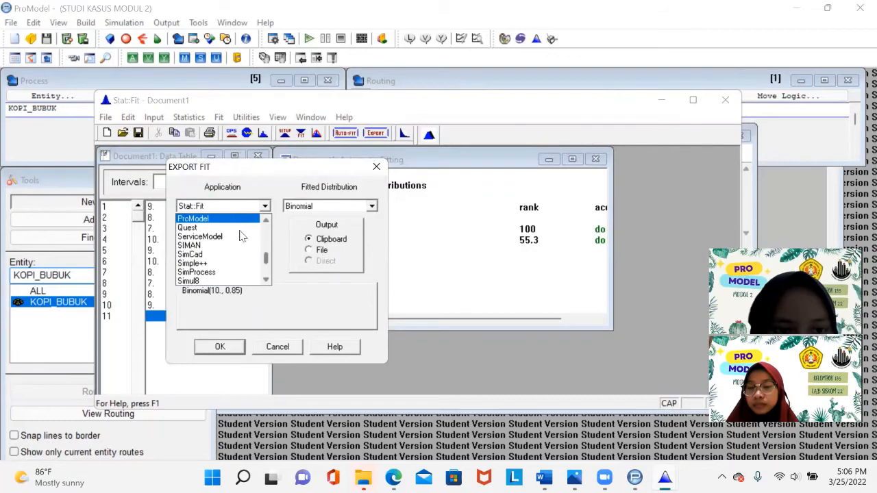
pyautogui.click(234, 219)
pyautogui.click(220, 345)
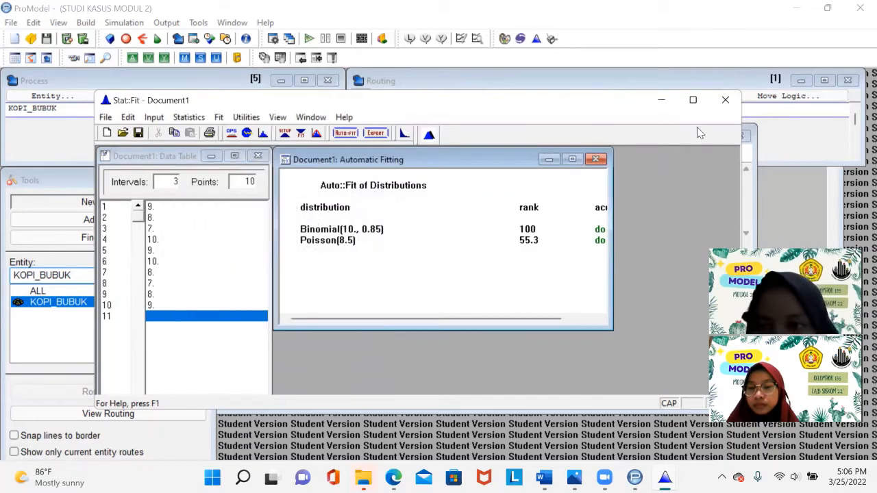
pyautogui.click(726, 101)
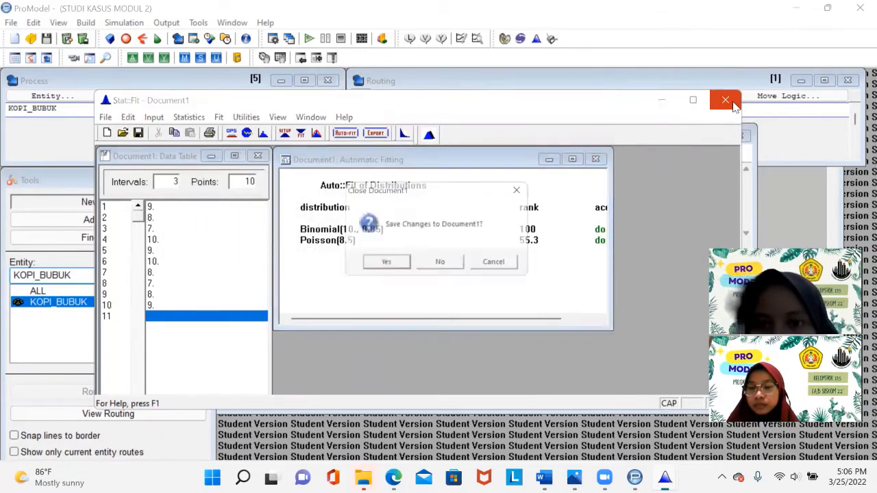
pyautogui.click(491, 264)
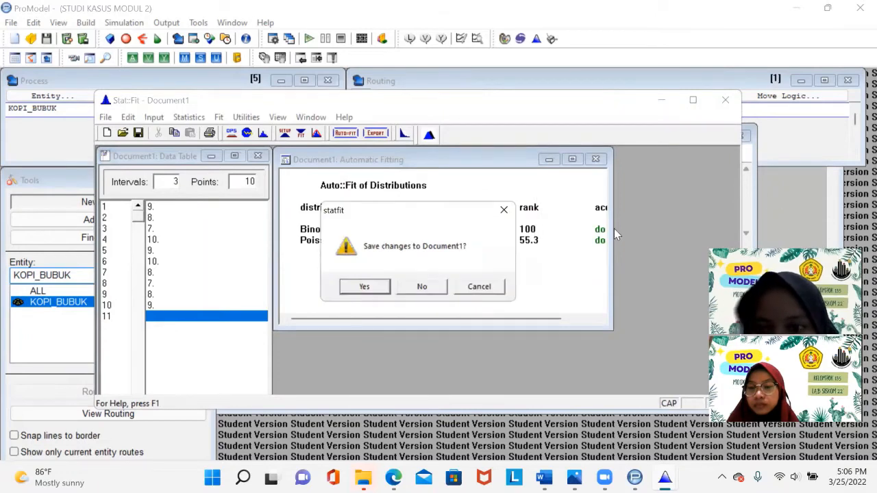
pyautogui.click(479, 288)
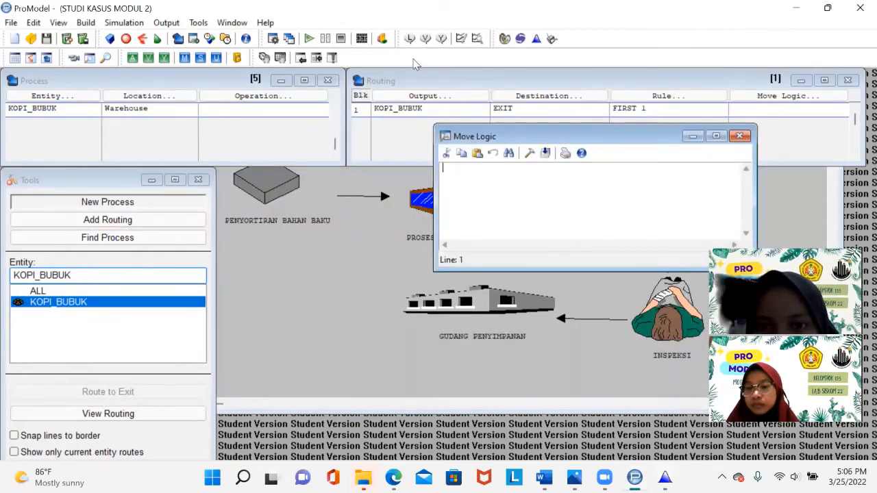
# - Paste the fit into the EXIT routing's move logic as MOVE FOR BI(10., 0.85) and close the editor
pyautogui.click(530, 153)
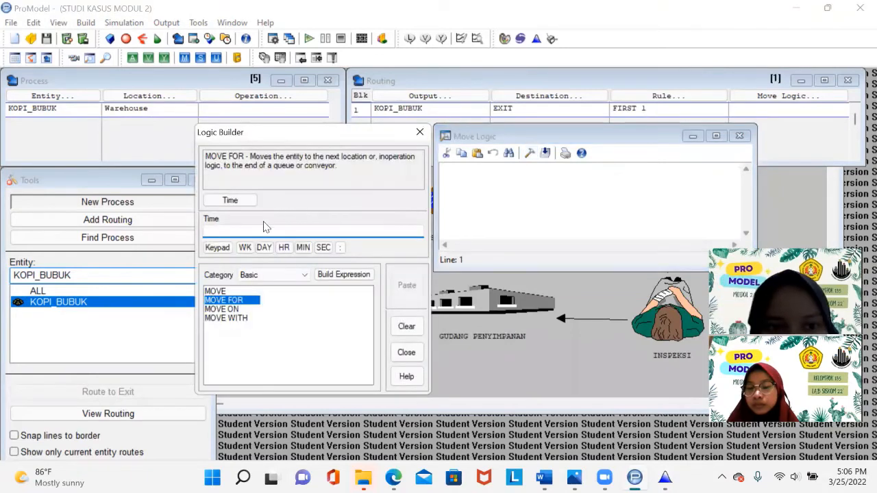
pyautogui.write('BI(10., 0.85)')
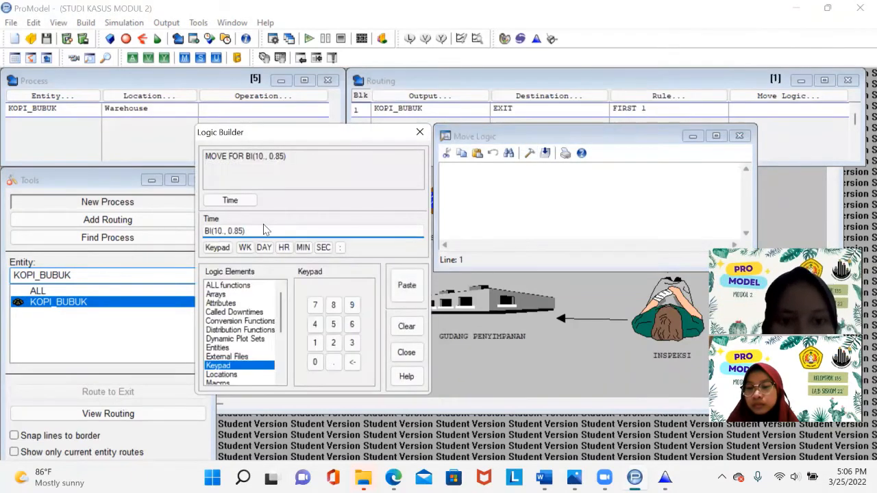
pyautogui.click(405, 286)
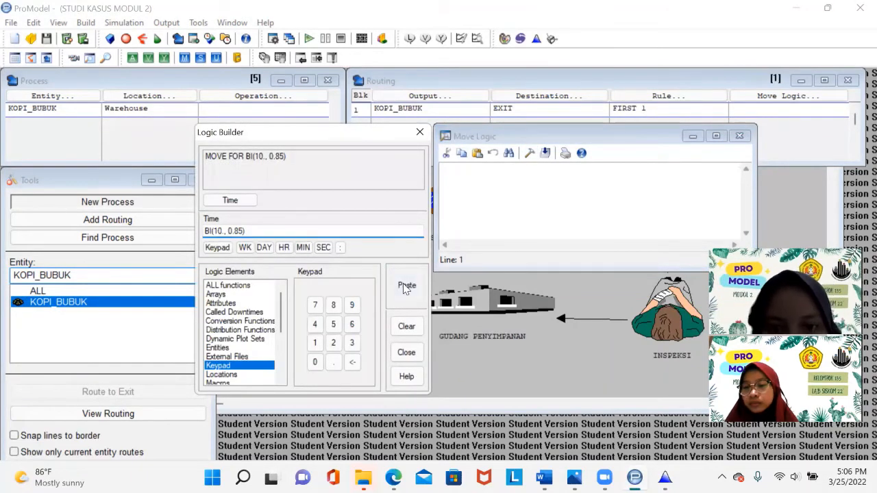
pyautogui.click(739, 136)
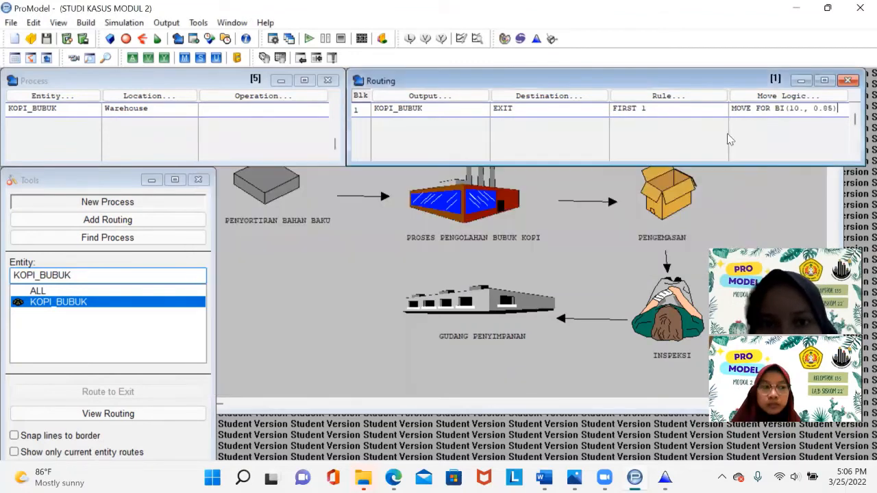
# - Set the simulation options to a run time of 8 and 10 replications
pyautogui.click(336, 134)
pyautogui.moveTo(339, 107)
pyautogui.mouseDown()
pyautogui.moveTo(335, 170)
pyautogui.moveTo(334, 102)
pyautogui.mouseUp()
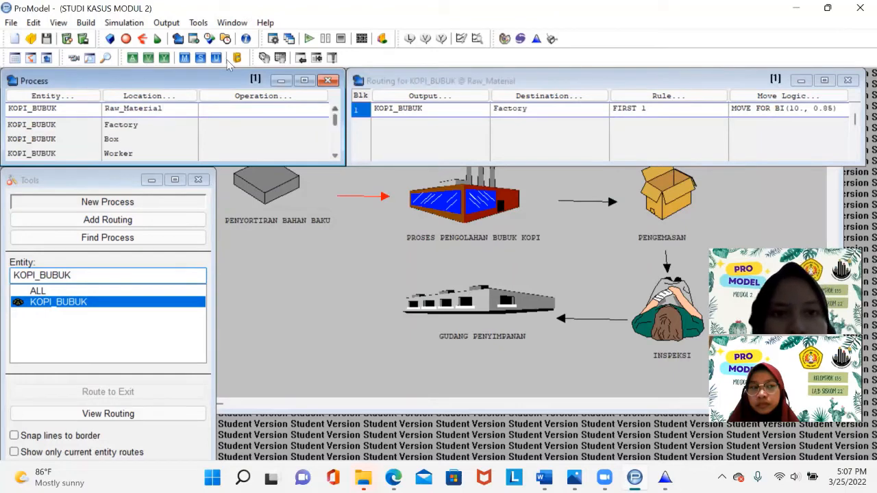
pyautogui.click(138, 25)
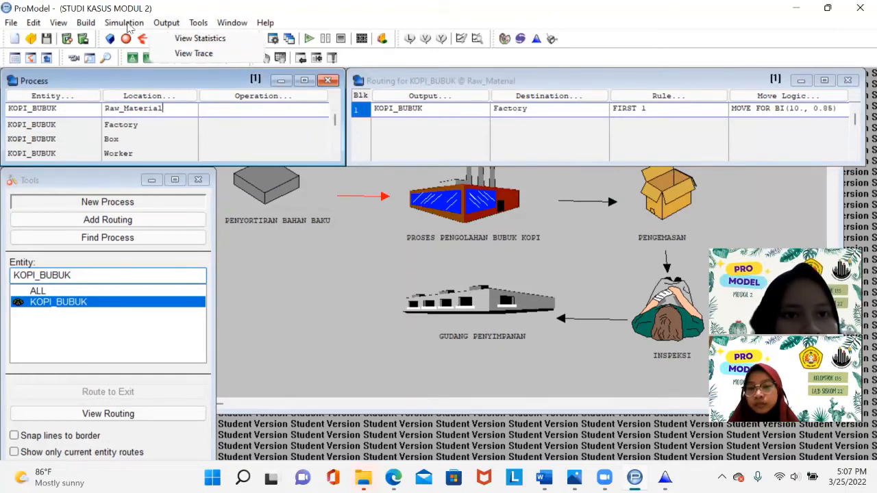
pyautogui.click(127, 24)
pyautogui.click(127, 25)
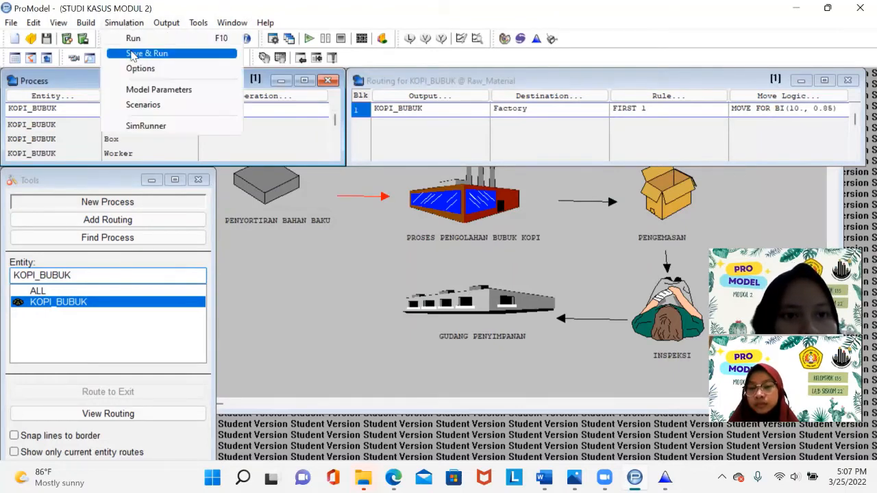
pyautogui.click(135, 69)
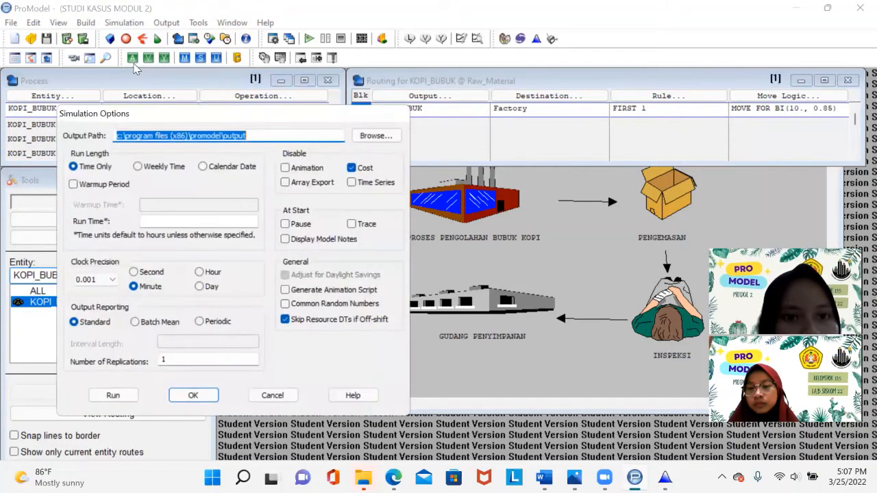
pyautogui.moveTo(219, 117); pyautogui.dragTo(414, 93)
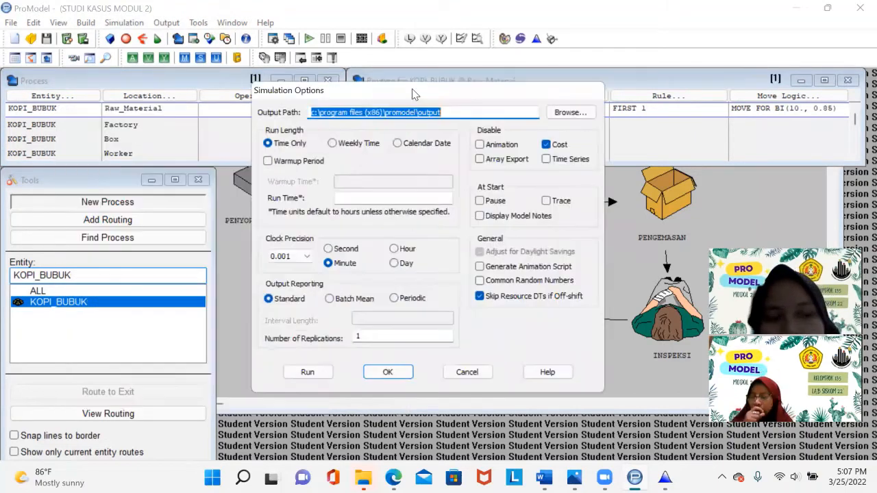
pyautogui.click(354, 195)
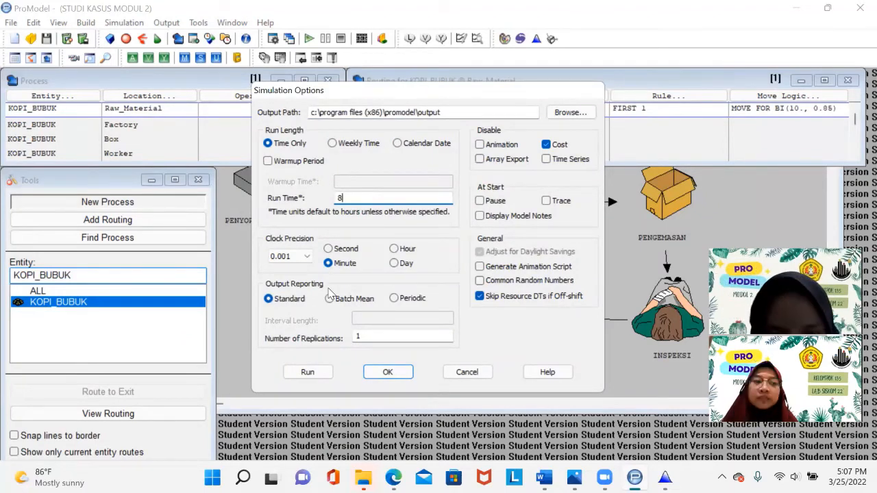
pyautogui.click(372, 335)
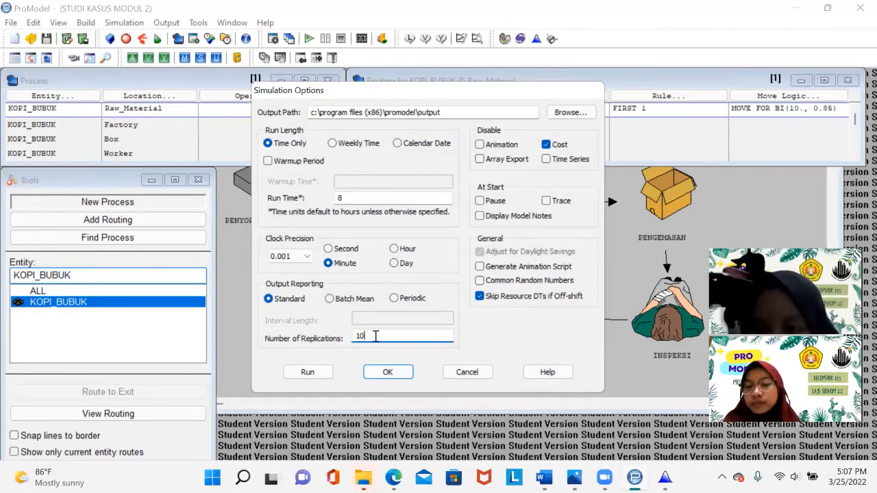
pyautogui.click(388, 374)
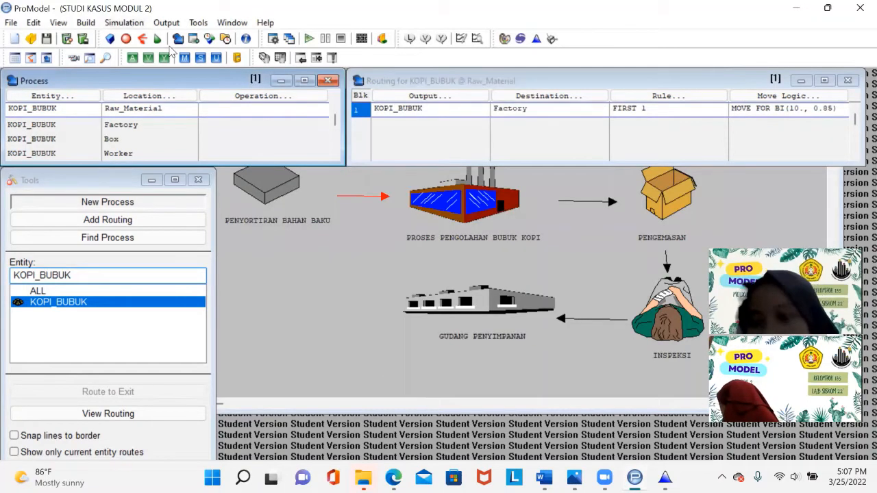
# - Start running the simulation
pyautogui.click(130, 28)
pyautogui.click(136, 39)
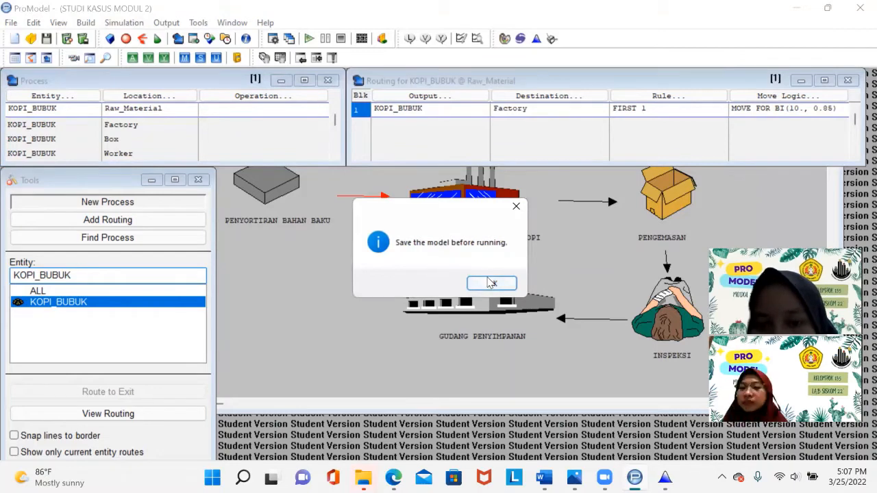
pyautogui.click(489, 283)
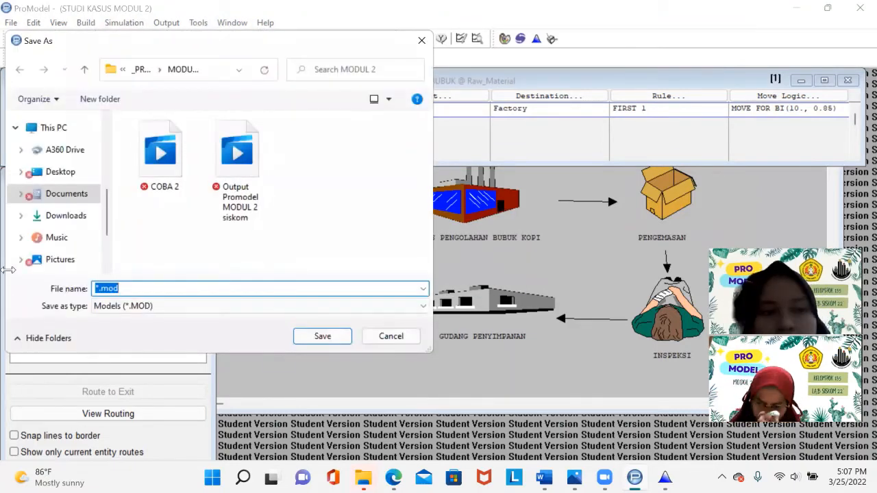
# - Save the model as MODUL 2 SISKOM on the New Volume (D:) drive
pyautogui.scroll(-3, 109, 226)
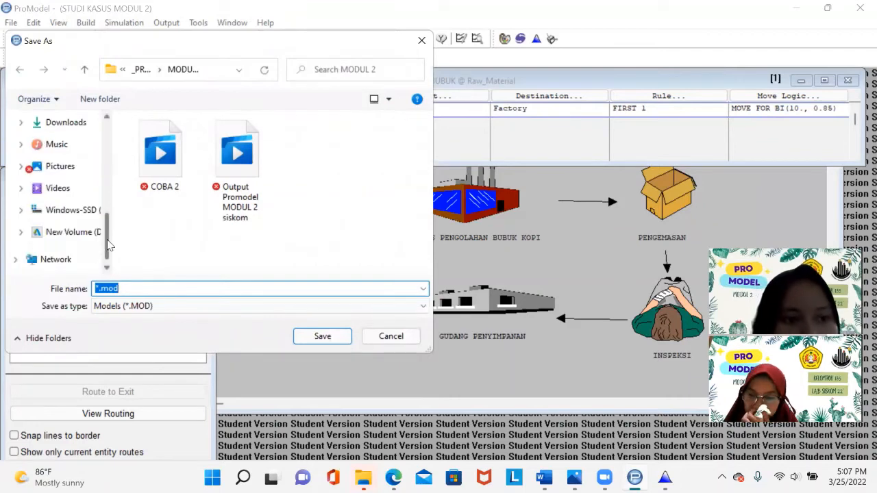
pyautogui.click(93, 233)
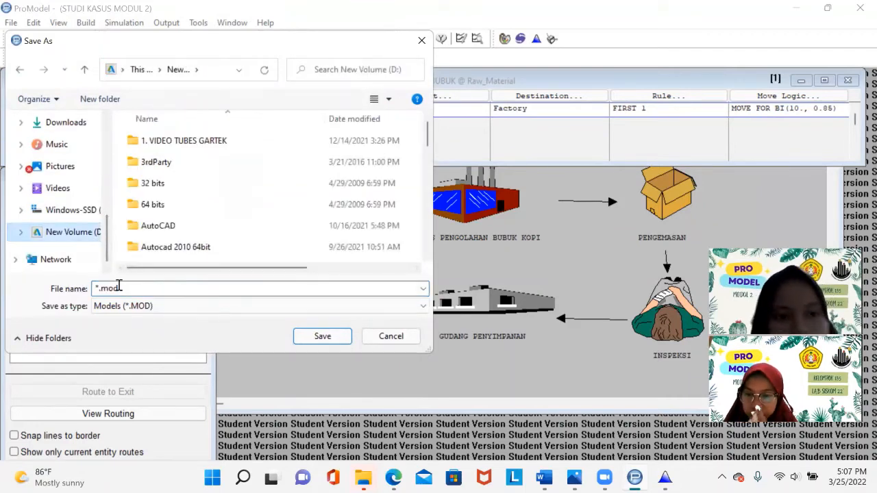
pyautogui.doubleClick(119, 286)
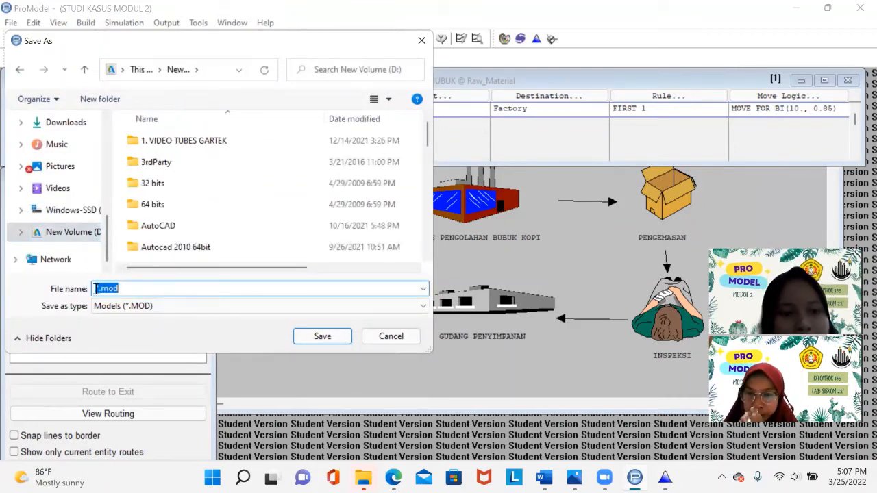
pyautogui.click(95, 288)
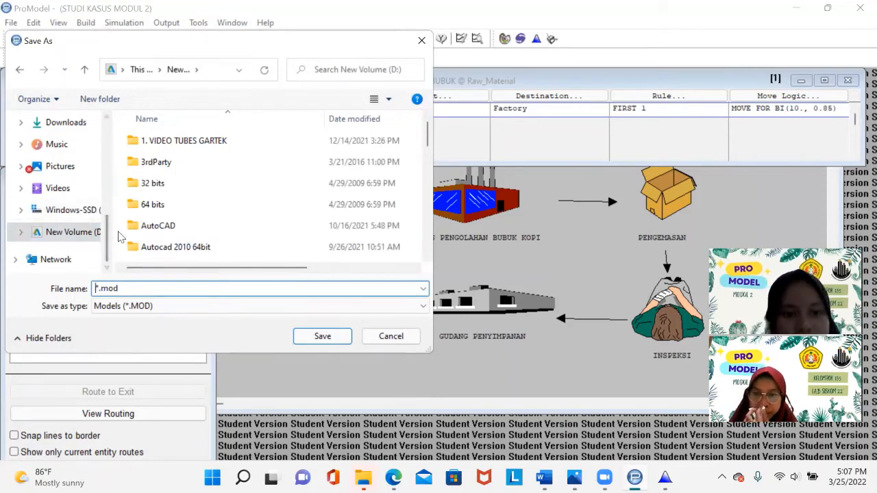
pyautogui.write('MODUL')
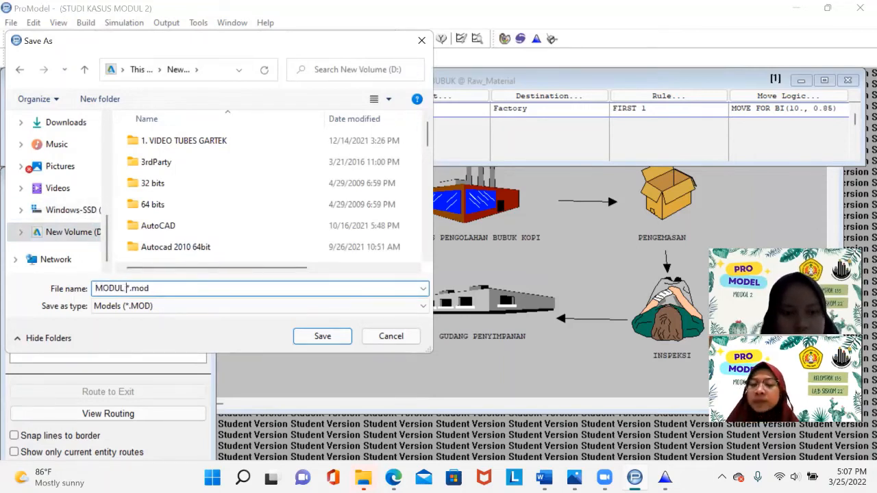
pyautogui.write(' 2 SS')
pyautogui.write('SKOM')
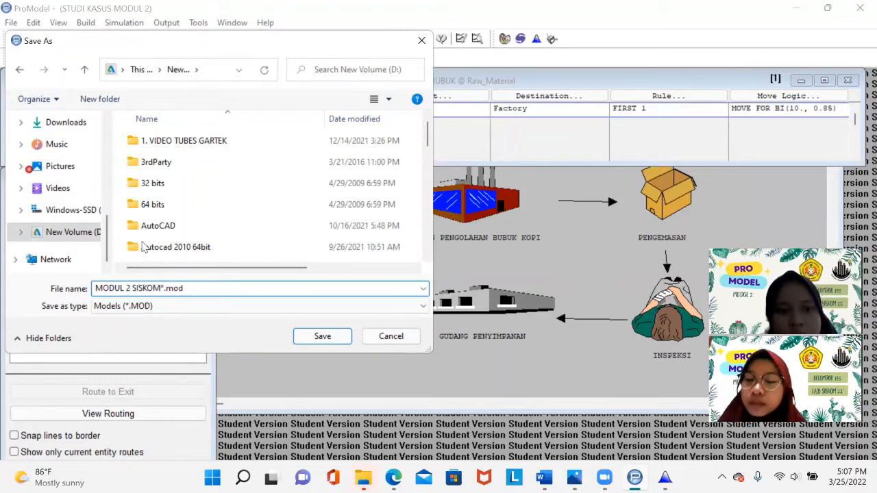
pyautogui.click(184, 288)
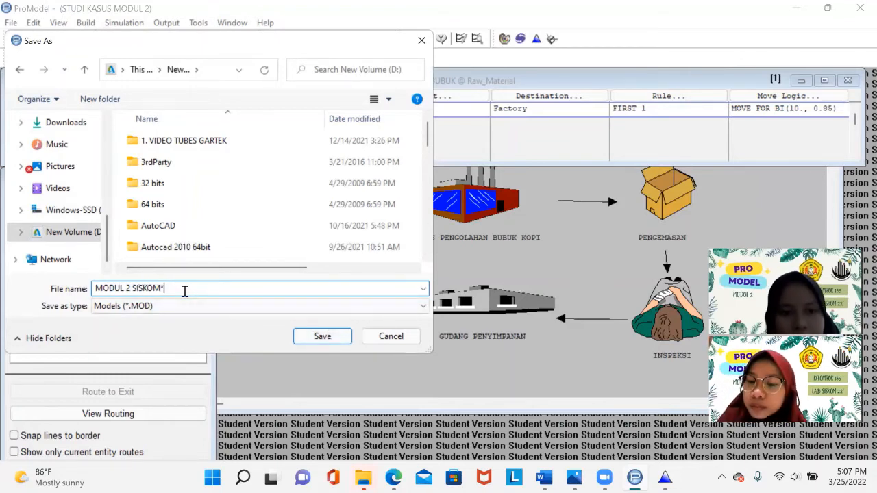
pyautogui.press('Return')
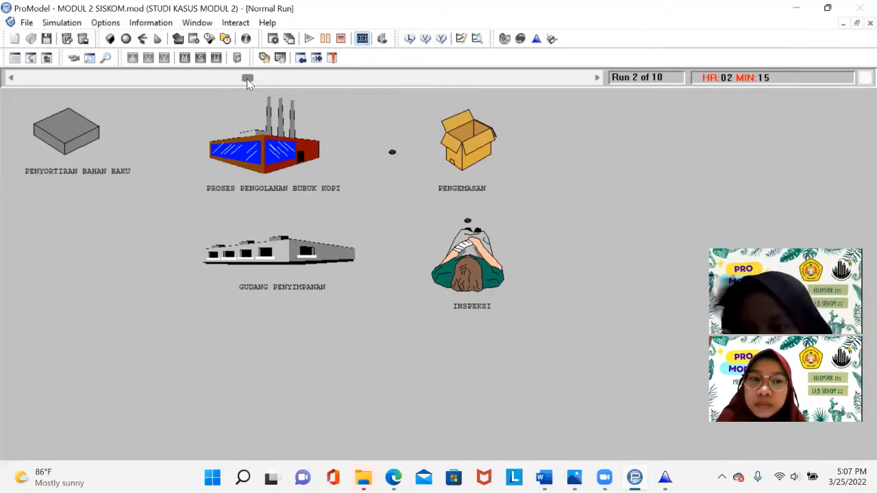
# - Open the simulation results for all replications of the Normal Run and view the Failed Arrivals and Entity Activity tables
pyautogui.click(592, 81)
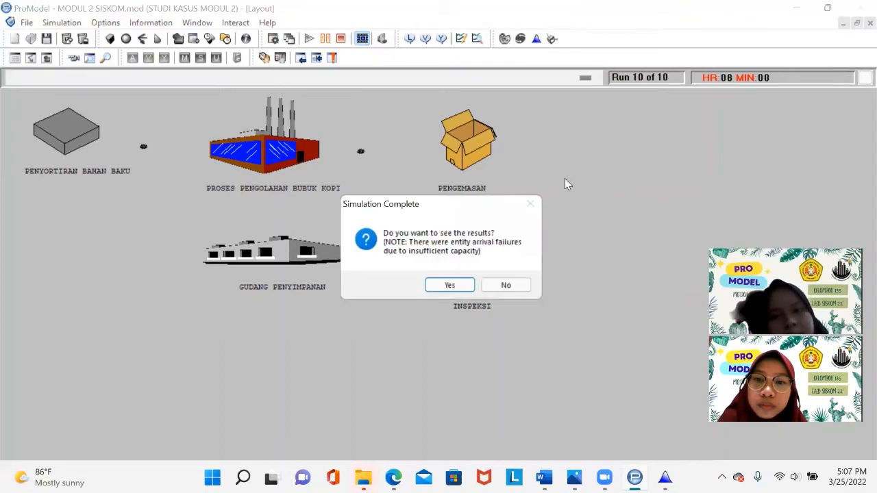
pyautogui.click(452, 284)
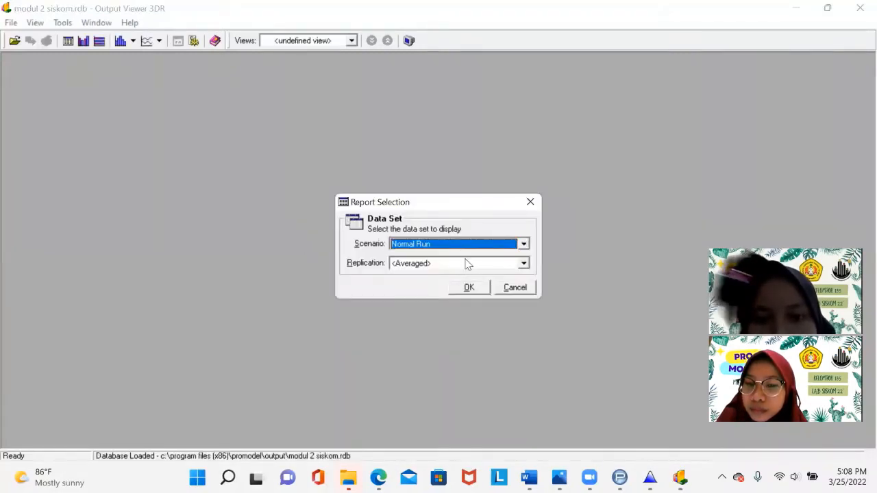
pyautogui.click(466, 265)
pyautogui.click(458, 283)
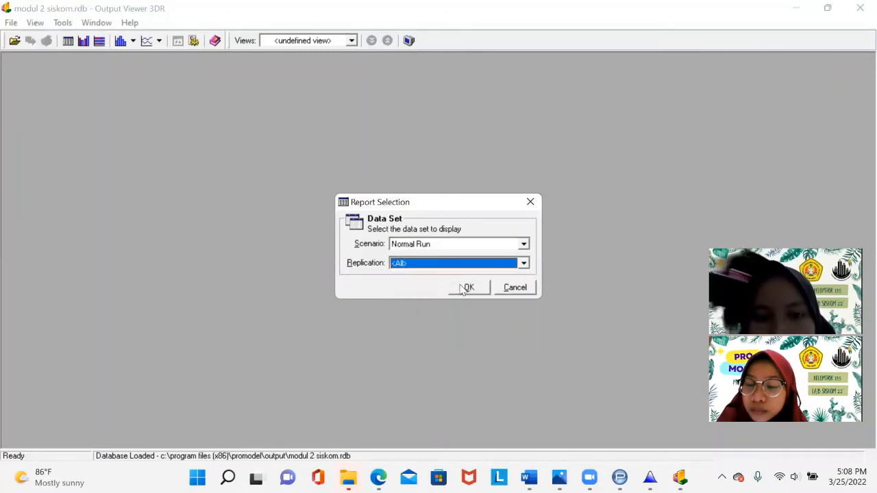
pyautogui.click(464, 288)
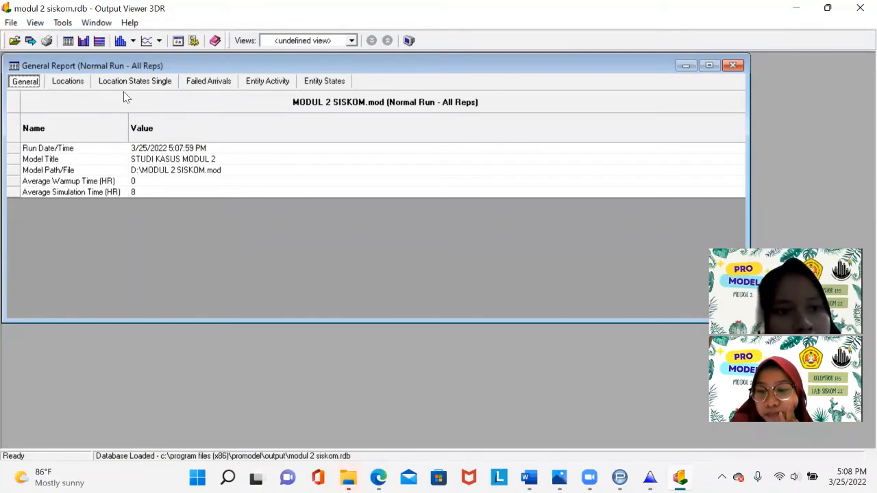
pyautogui.click(194, 81)
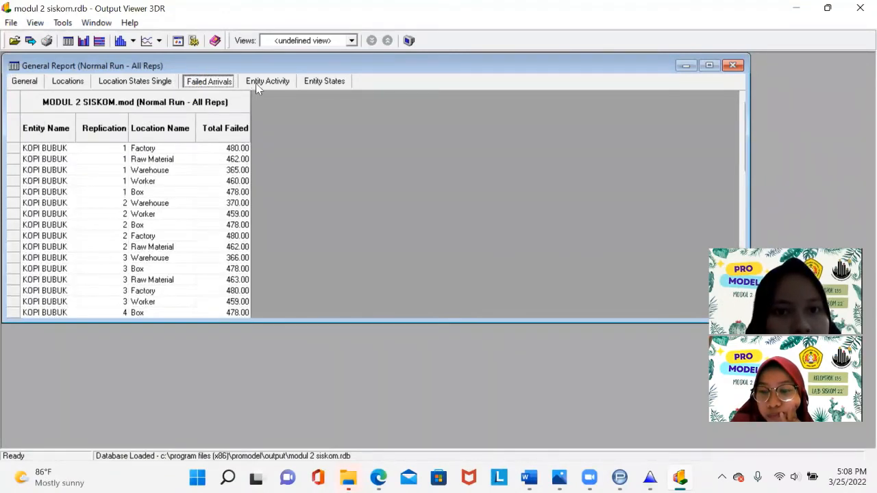
pyautogui.click(255, 83)
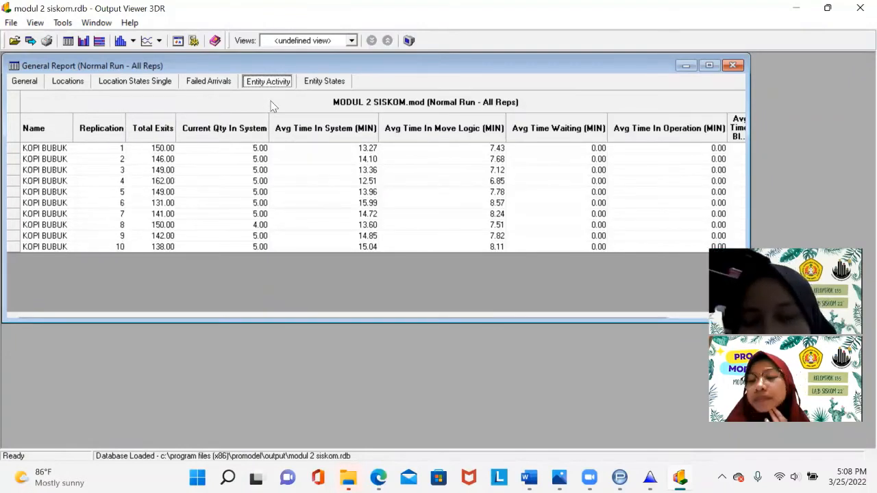